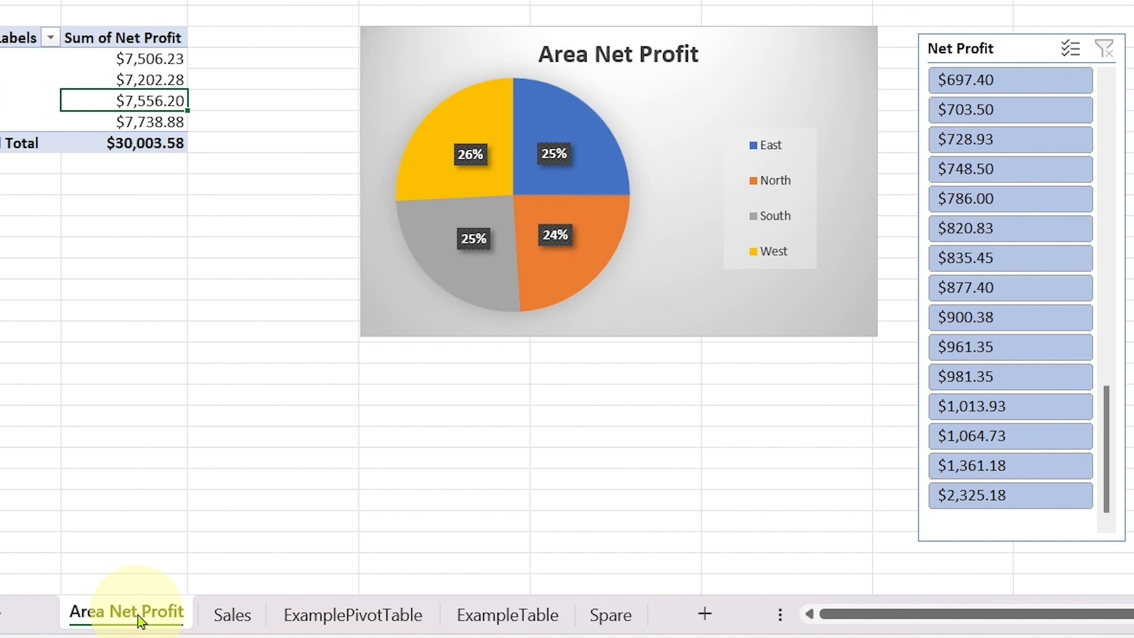
Step: Duplicate the Area Net Profit sheet and delete the pie chart and the Net Profit and Area slicers from the copy
left_click_drag(135, 618, 221, 564)
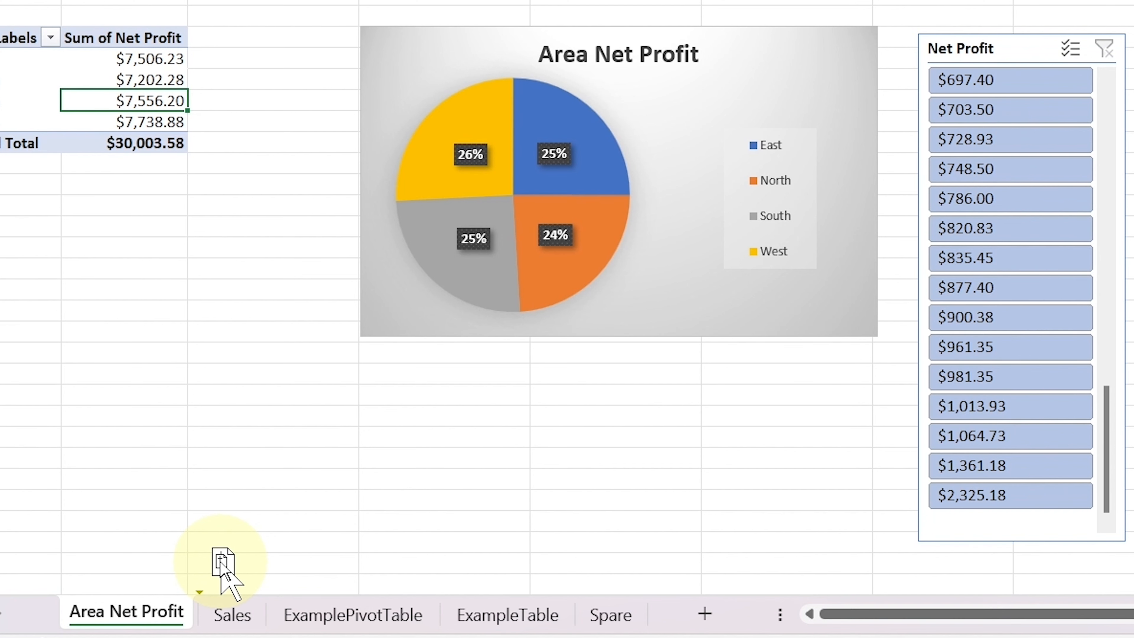
left_click_drag(220, 562, 215, 578)
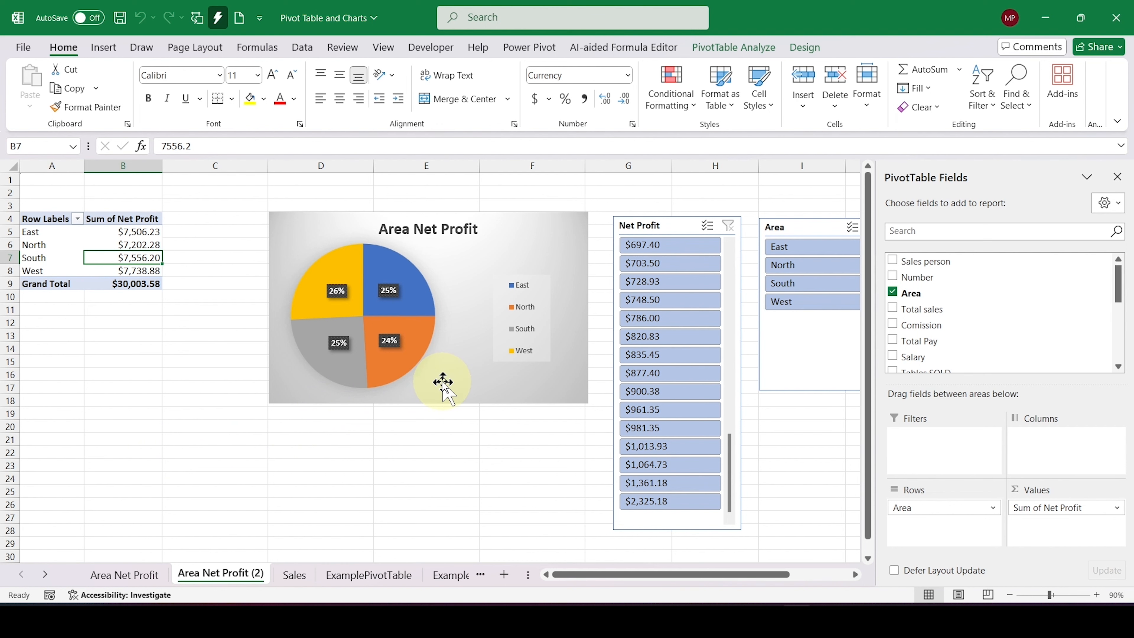
left_click(443, 393)
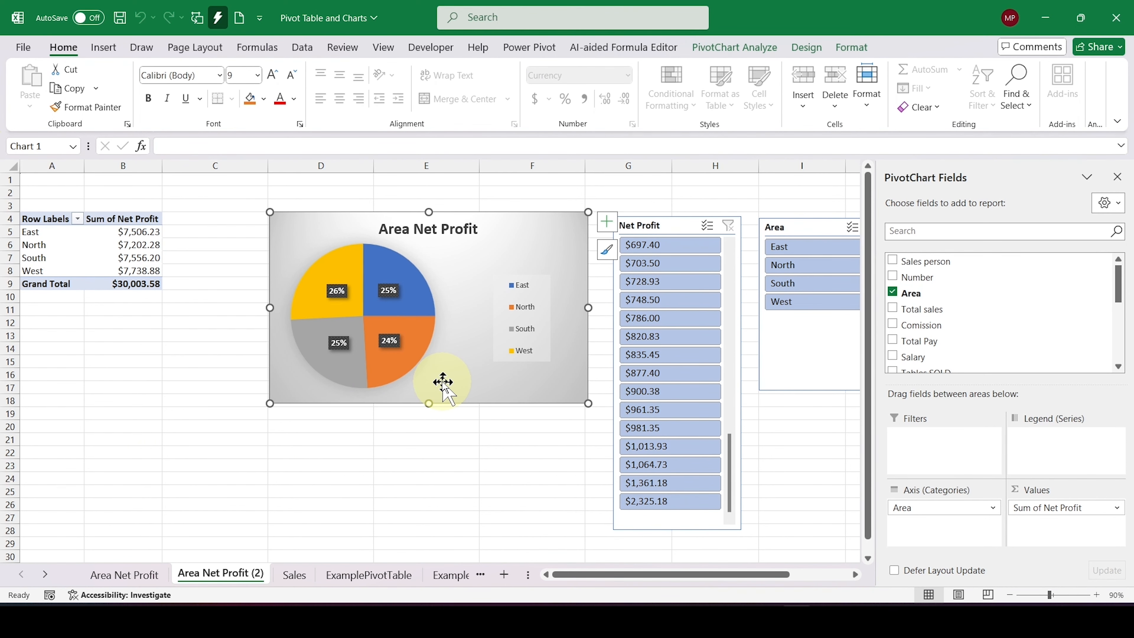
key("Delete")
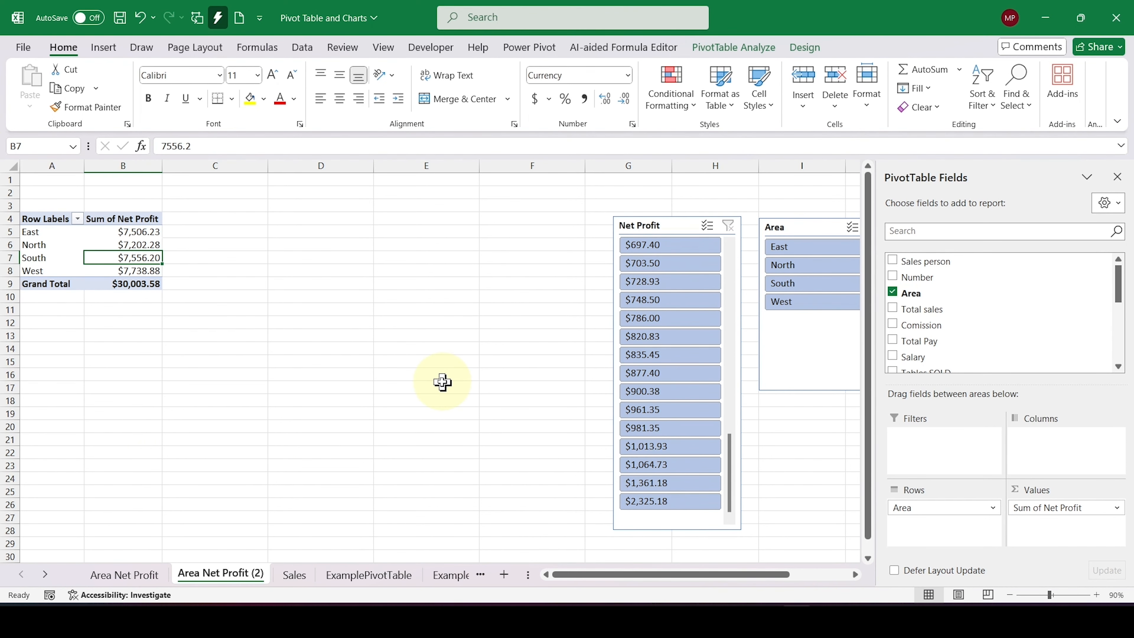
left_click(675, 218)
key("Delete")
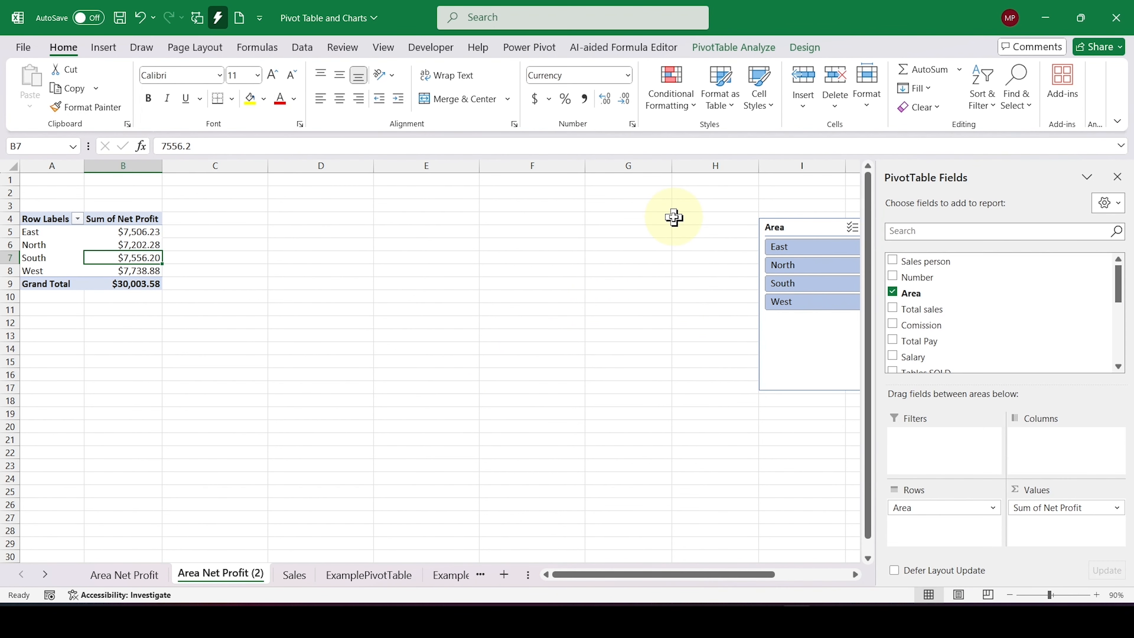
left_click(806, 227)
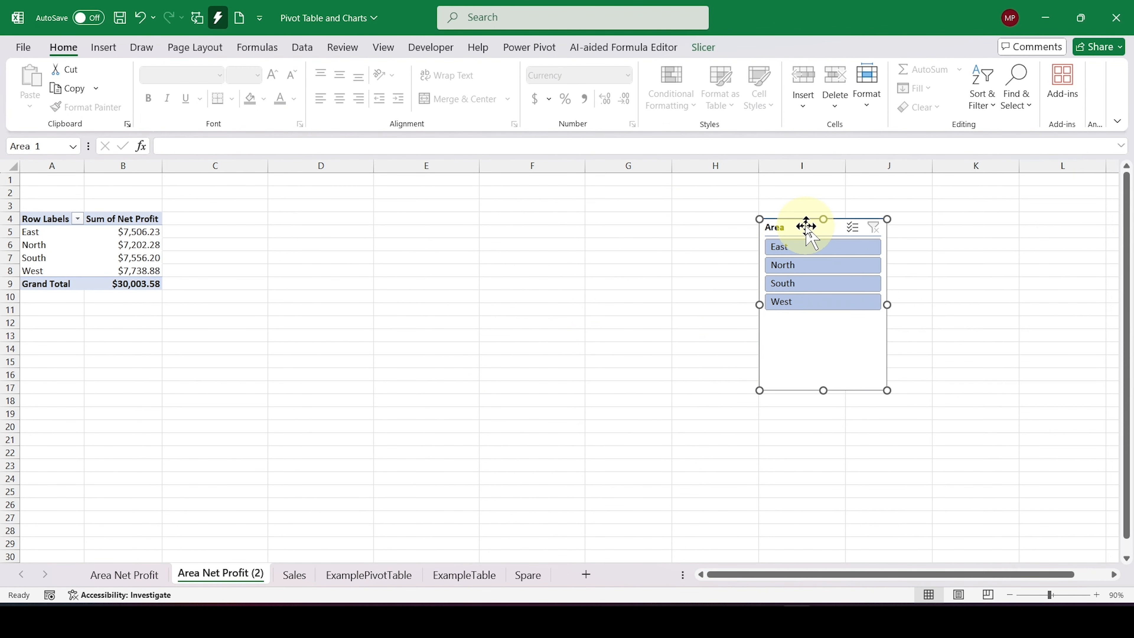
key("Delete")
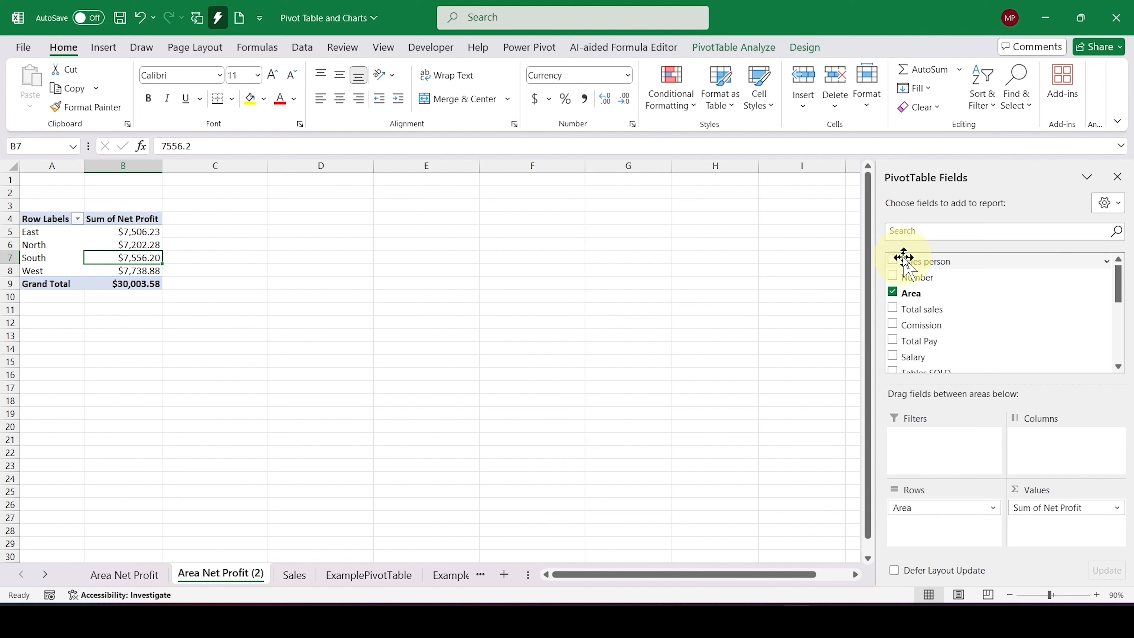
Step: Rebuild the copied pivot table with Sales person instead of Area as rows and Sum of Total sales instead of Net Profit as values
left_click_drag(905, 259, 948, 538)
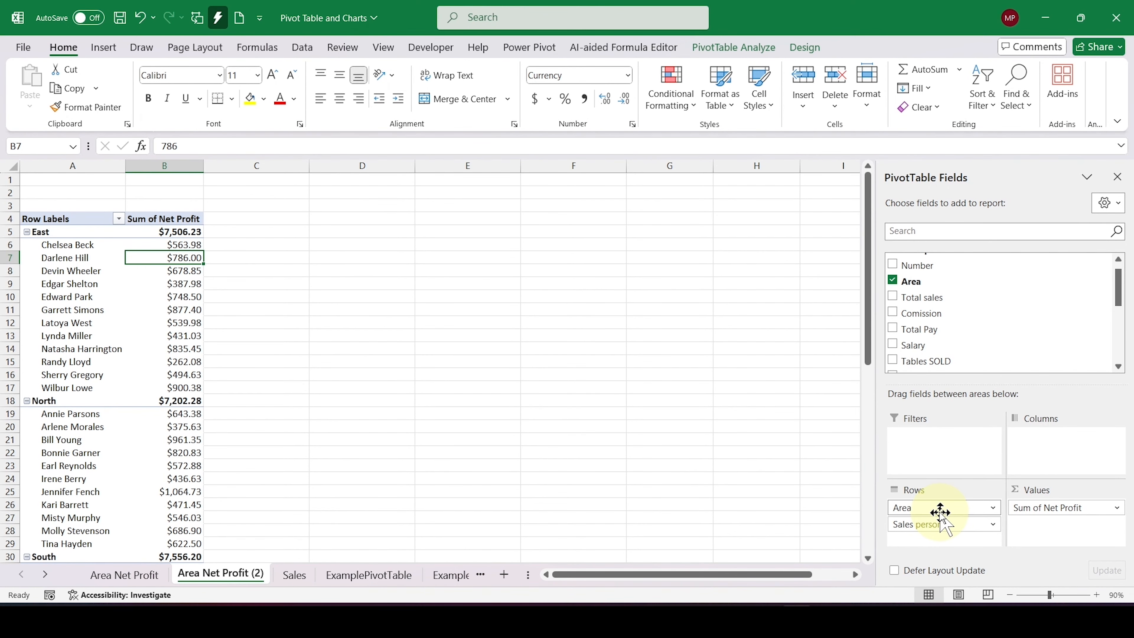
left_click_drag(940, 508, 778, 452)
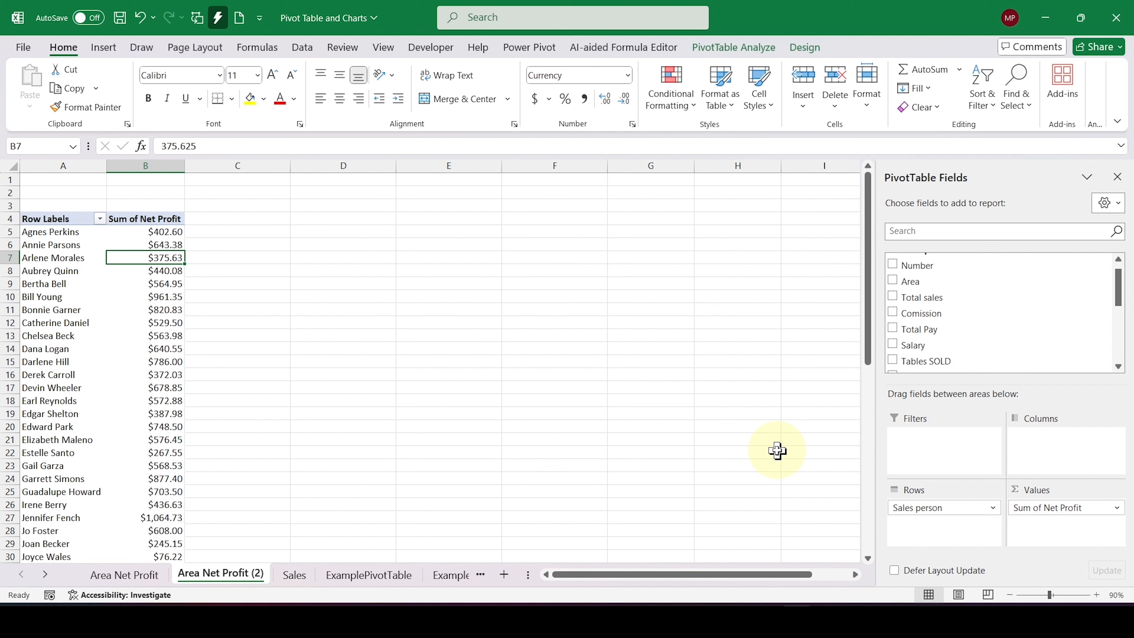
left_click_drag(1043, 507, 782, 456)
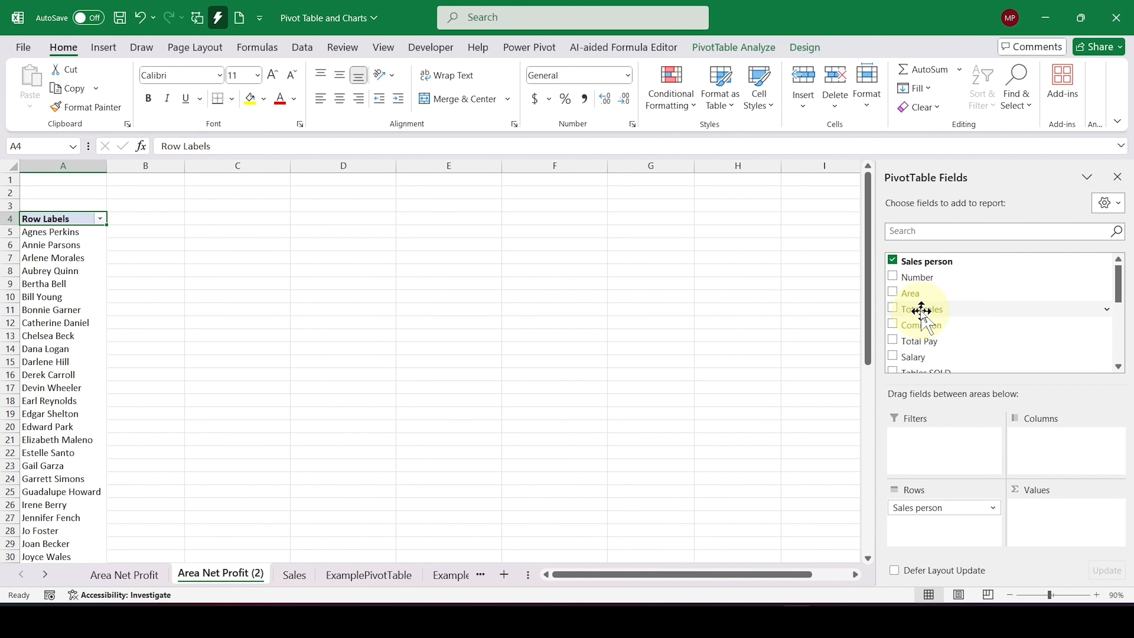
left_click_drag(907, 308, 1060, 509)
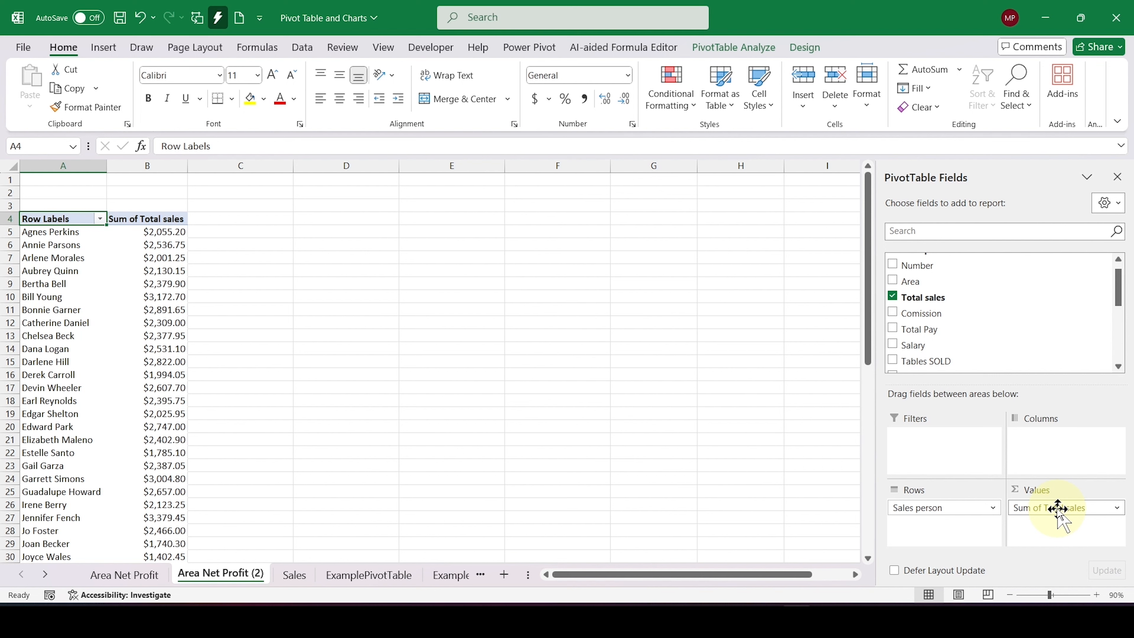
Step: Rename the copied sheet Area Net Profit (2) as toptensalespersons
double_click(235, 572)
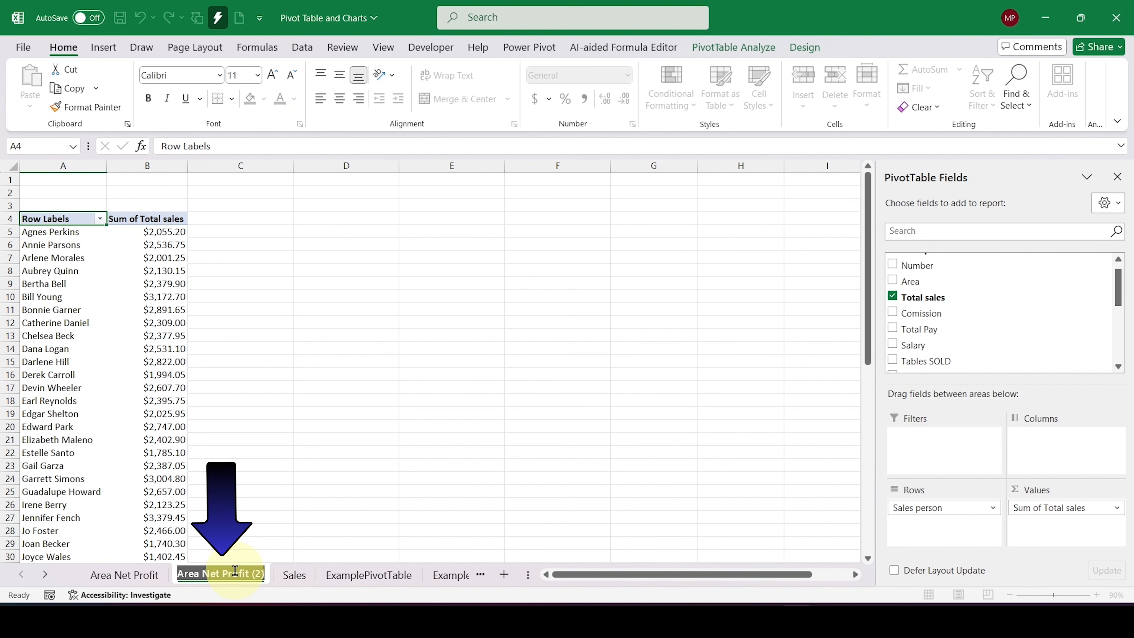
type("toptens")
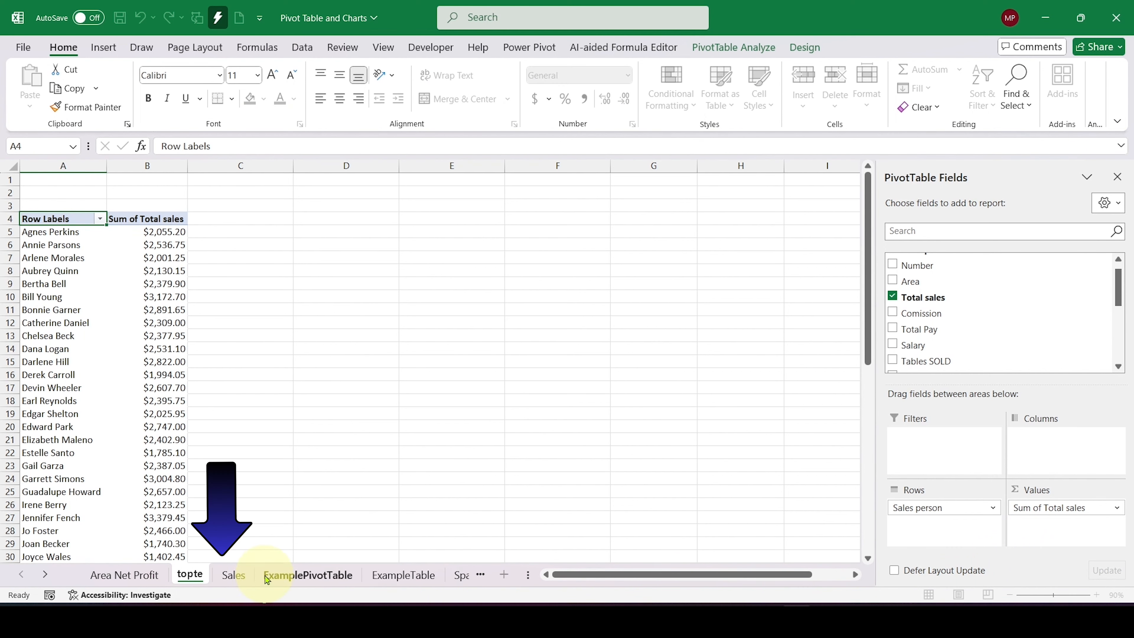
key("Return")
type("ales")
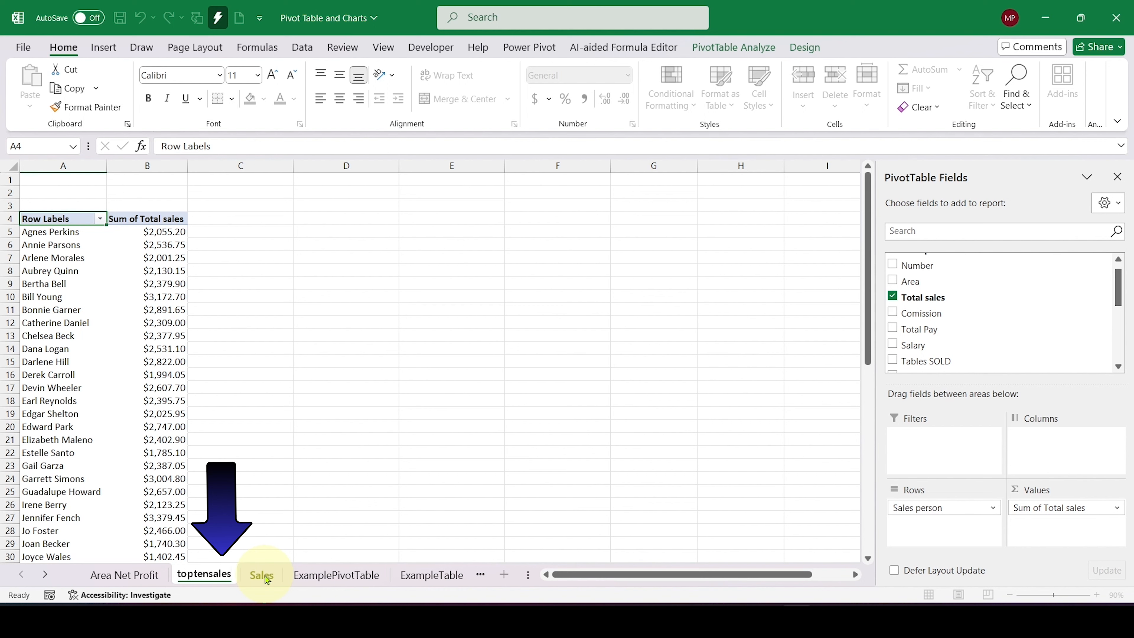
type("persons")
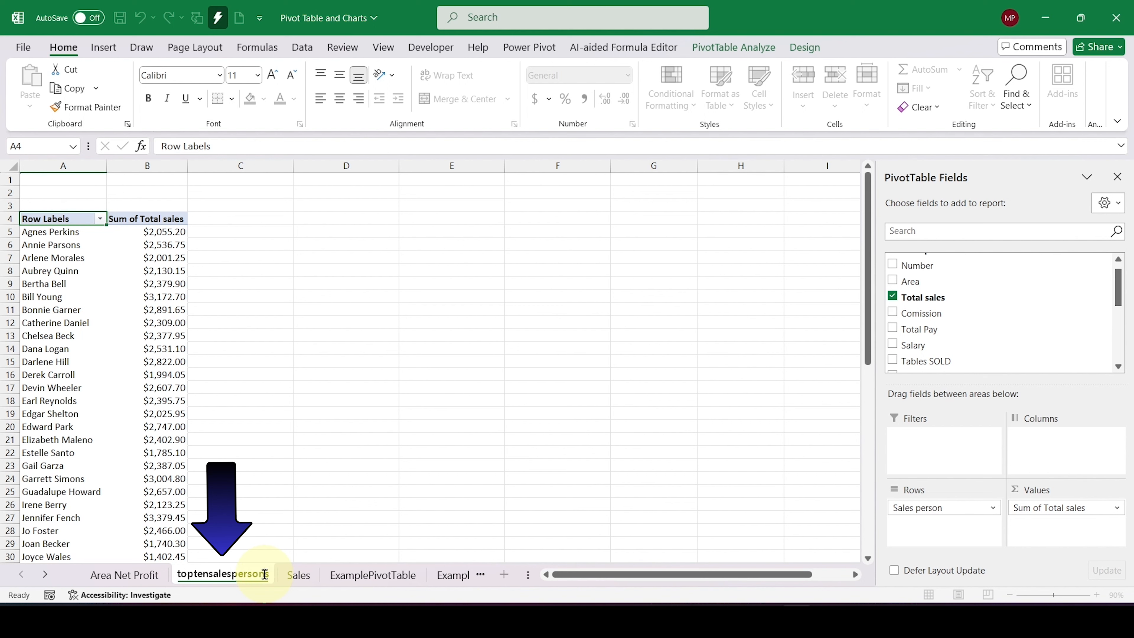
key("Return")
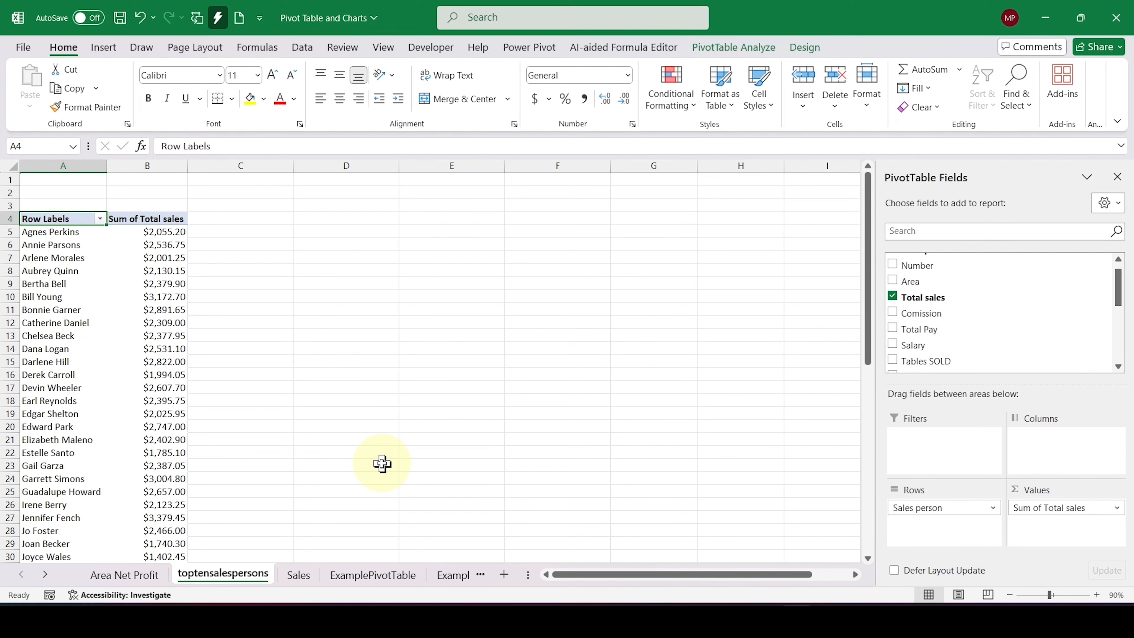
scroll(382, 464, "down", 7)
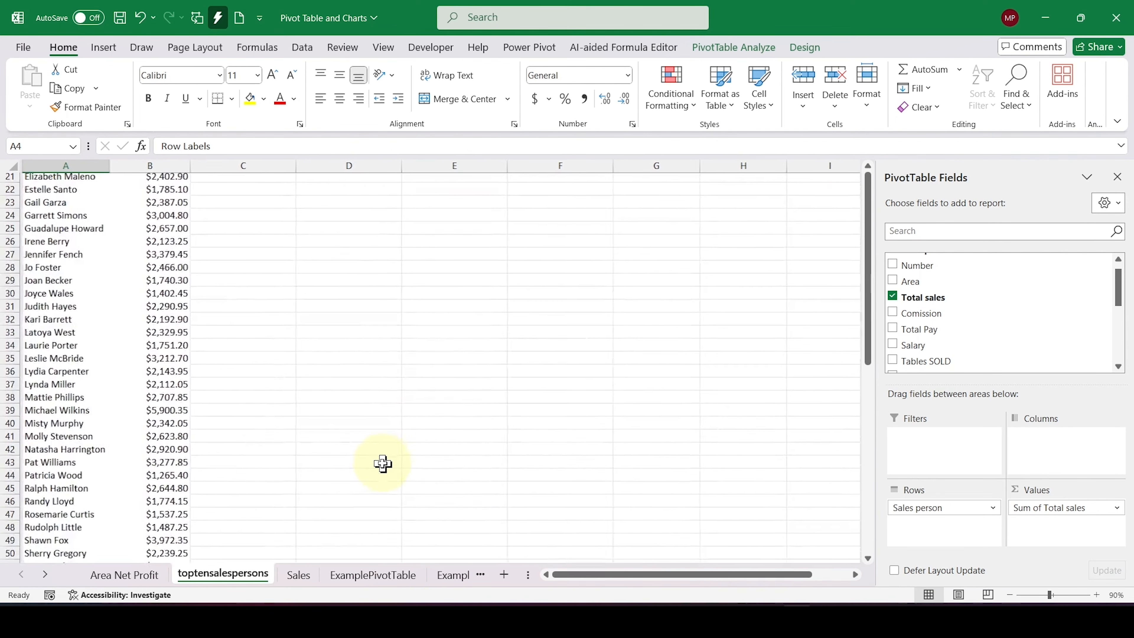
scroll(382, 464, "down", 4)
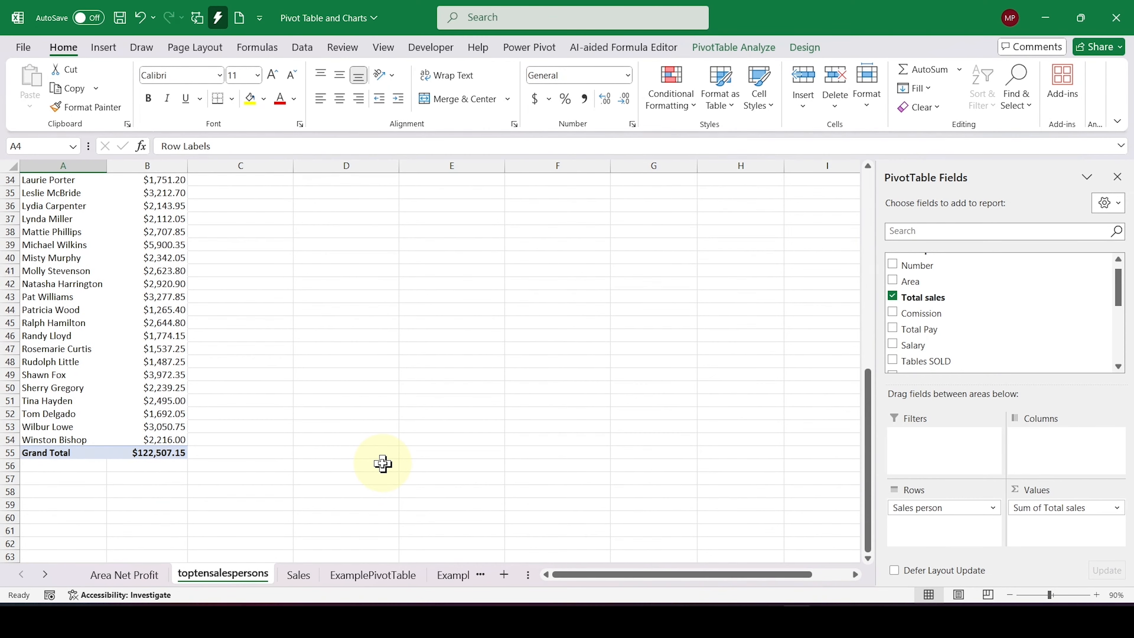
scroll(382, 463, "up", 7)
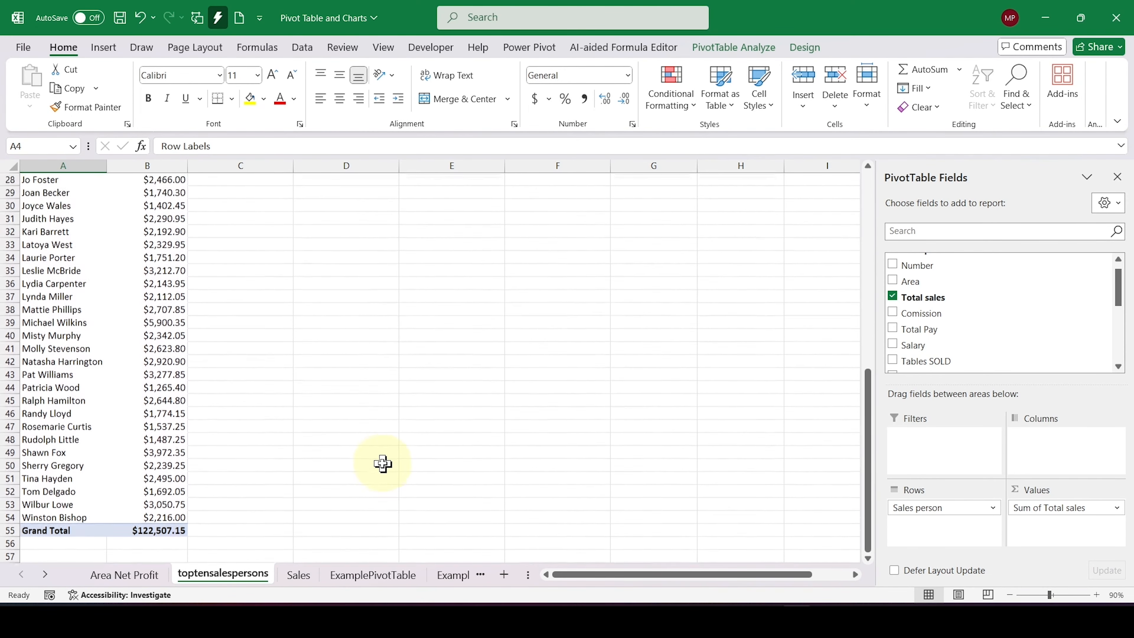
scroll(383, 464, "up", 1)
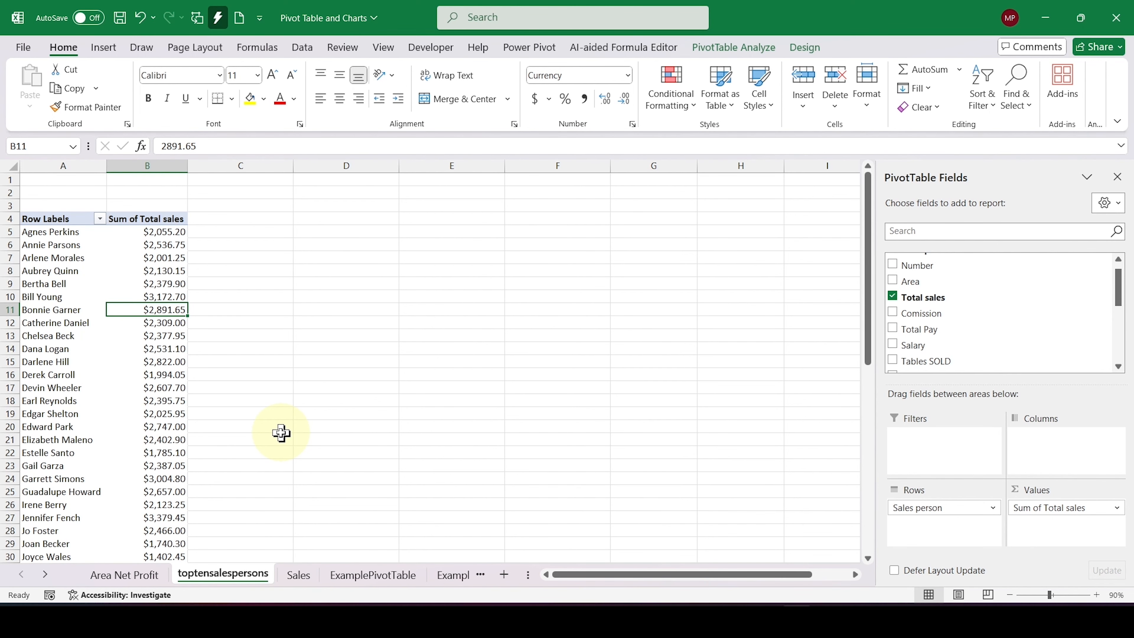
left_click(720, 47)
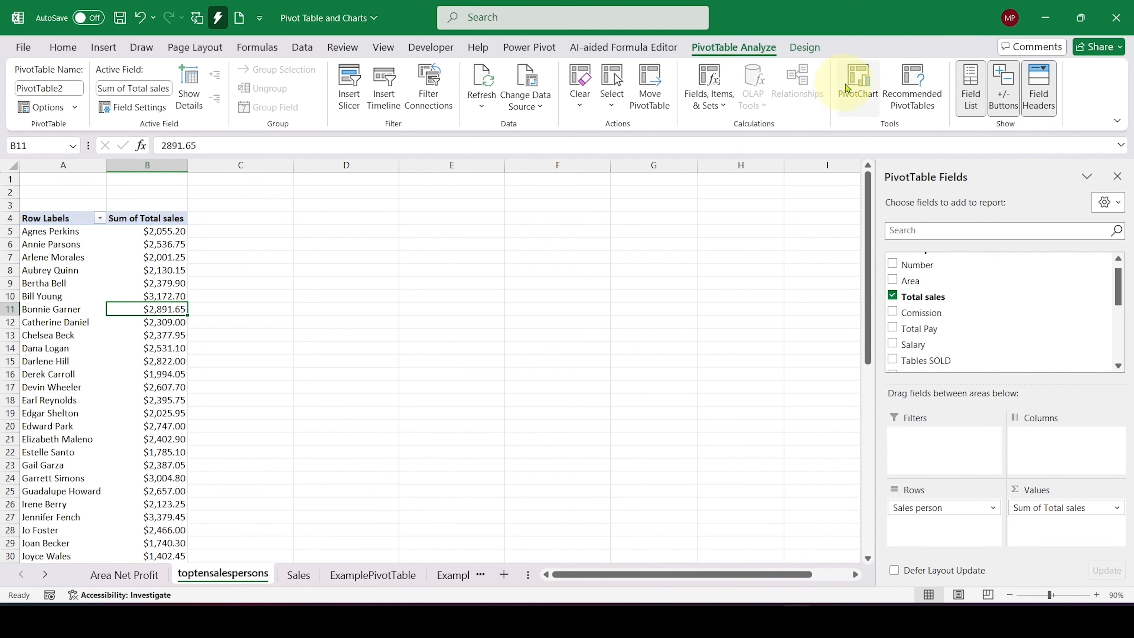
left_click(856, 90)
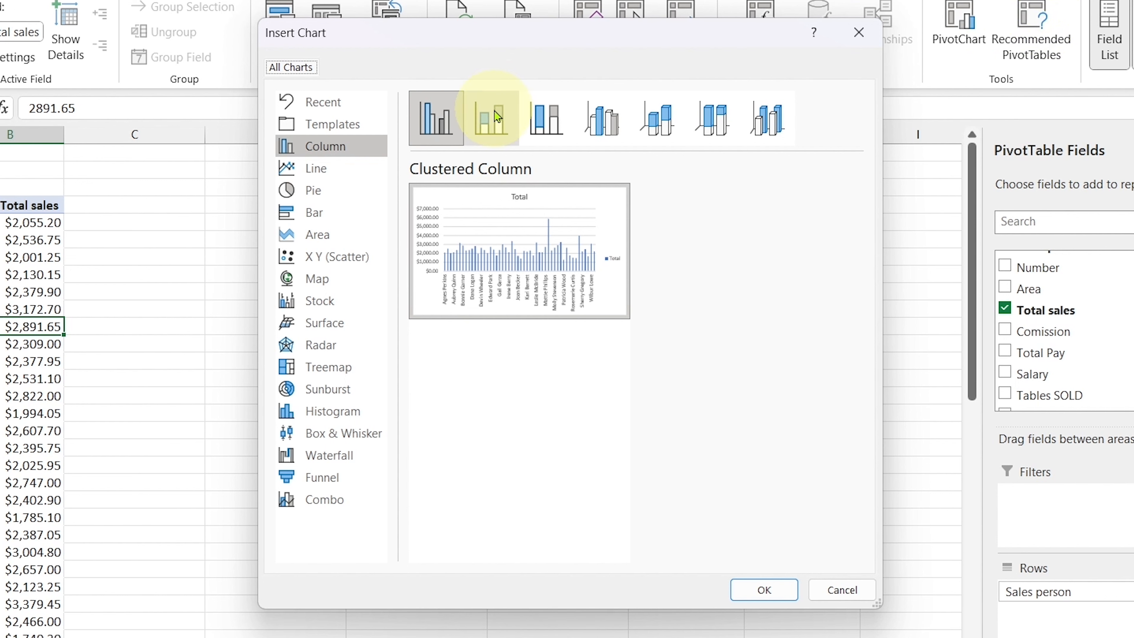
left_click(340, 191)
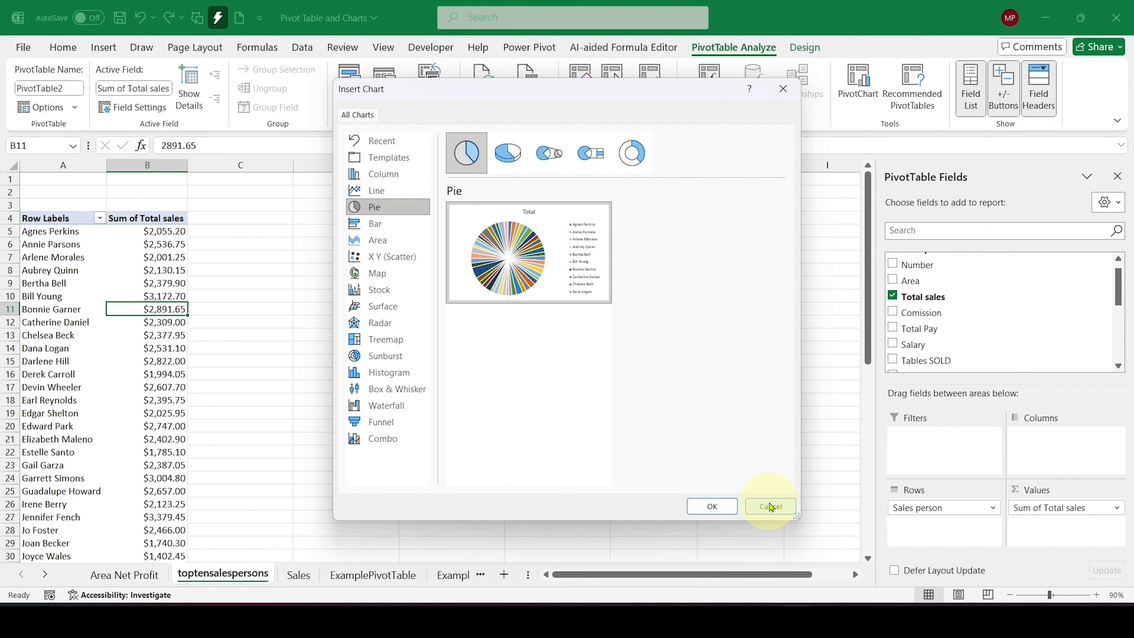
left_click(770, 506)
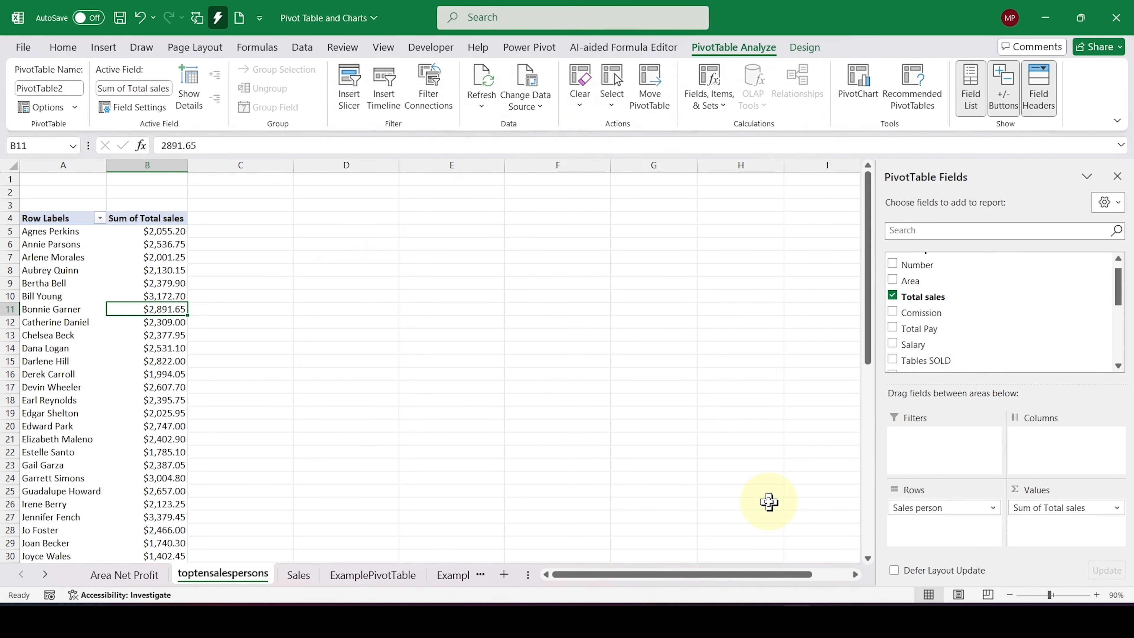
Step: Insert a Total sales slicer for the pivot table and place it near the sheet's top in column E, enlarged to about 4.14 inches high
left_click(345, 89)
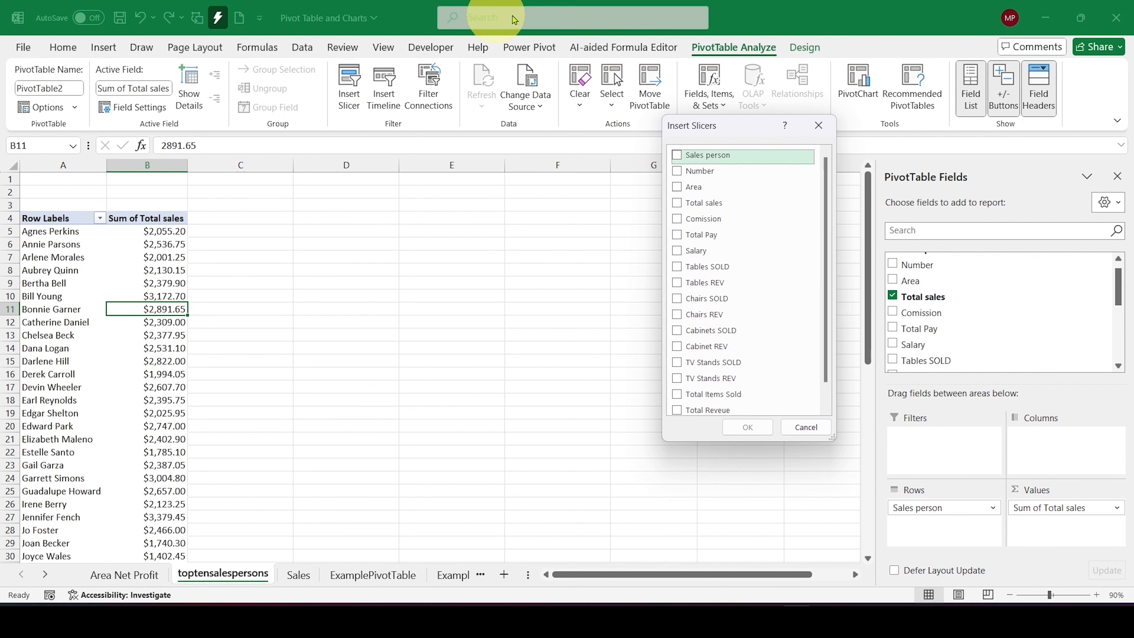
left_click(702, 205)
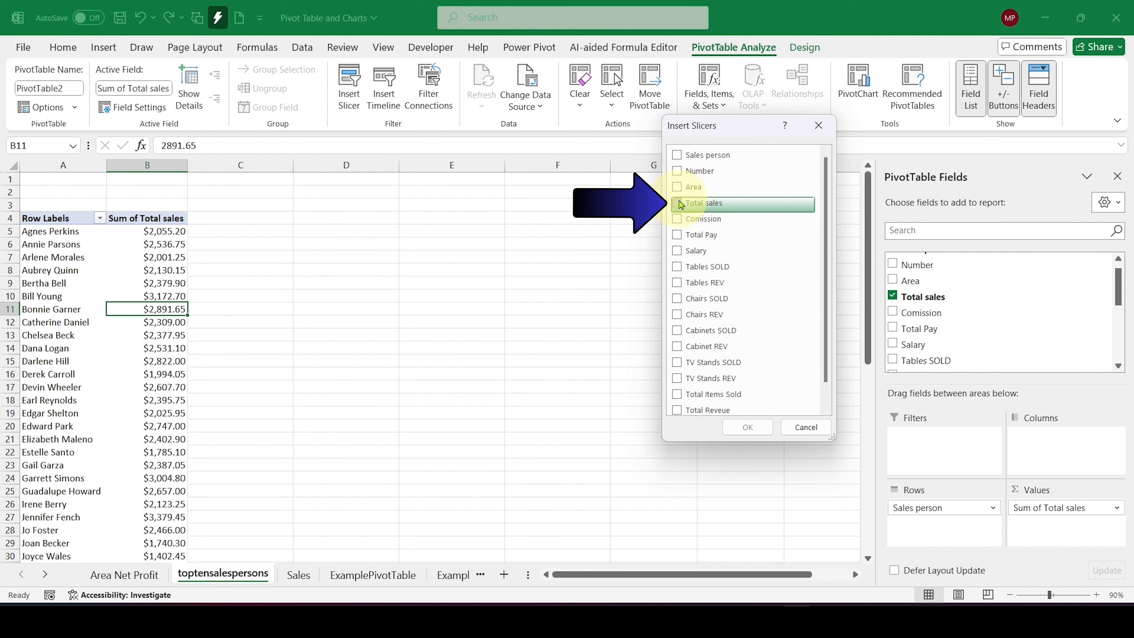
left_click(748, 427)
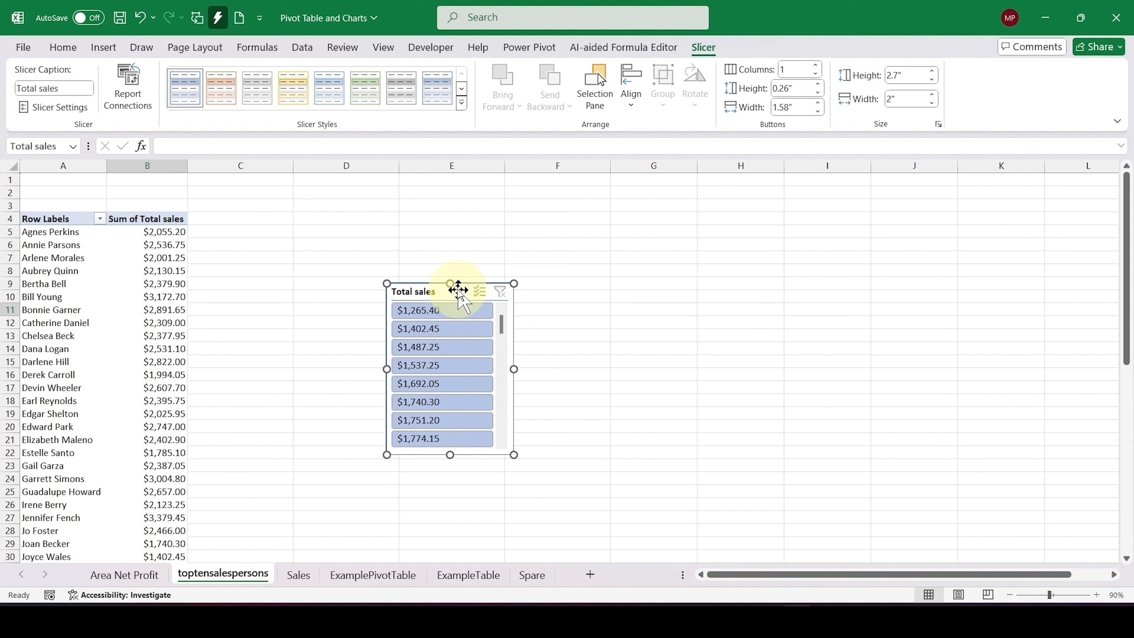
left_click_drag(458, 286, 468, 217)
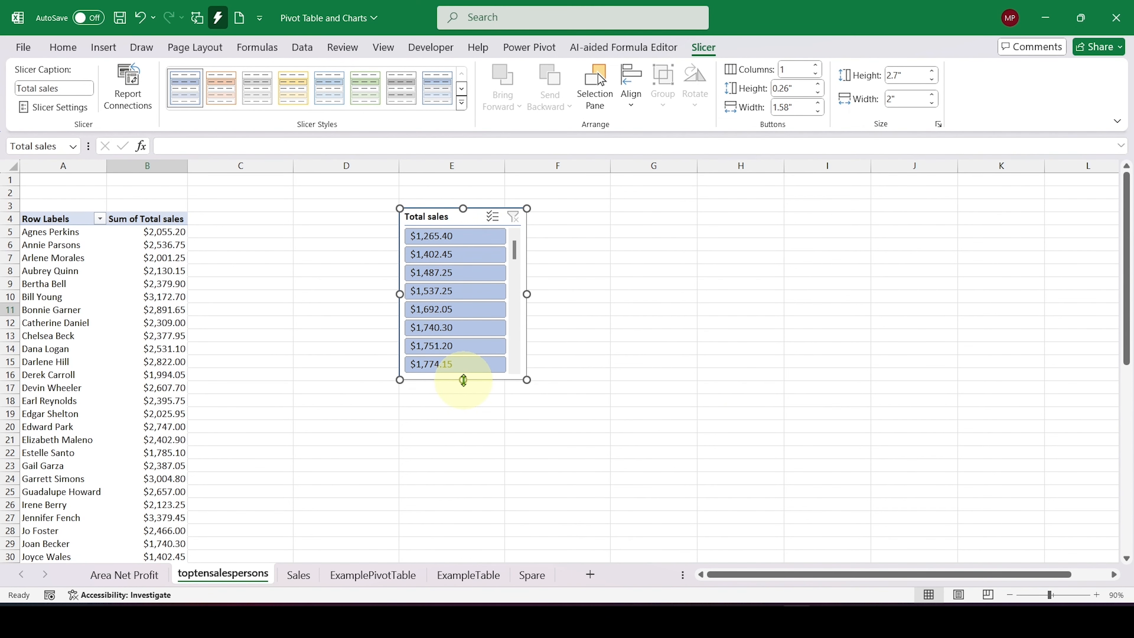
left_click_drag(463, 380, 469, 472)
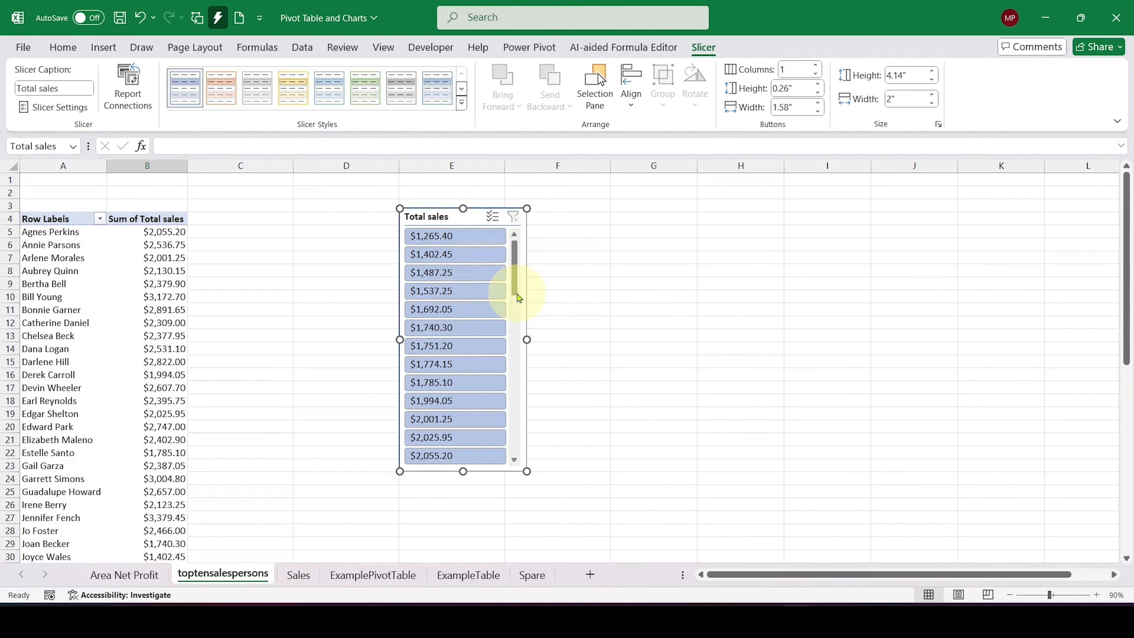
Step: Filter the Total sales slicer to the ten highest values, from $2,891.65 through $5,900.35
left_click_drag(516, 284, 517, 456)
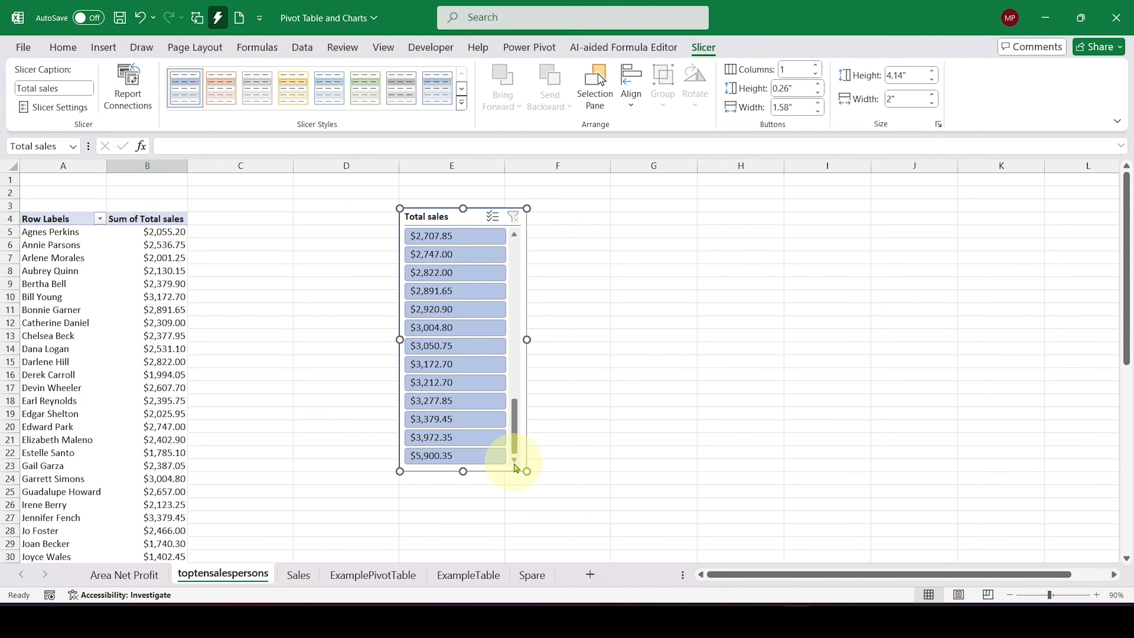
left_click(494, 456)
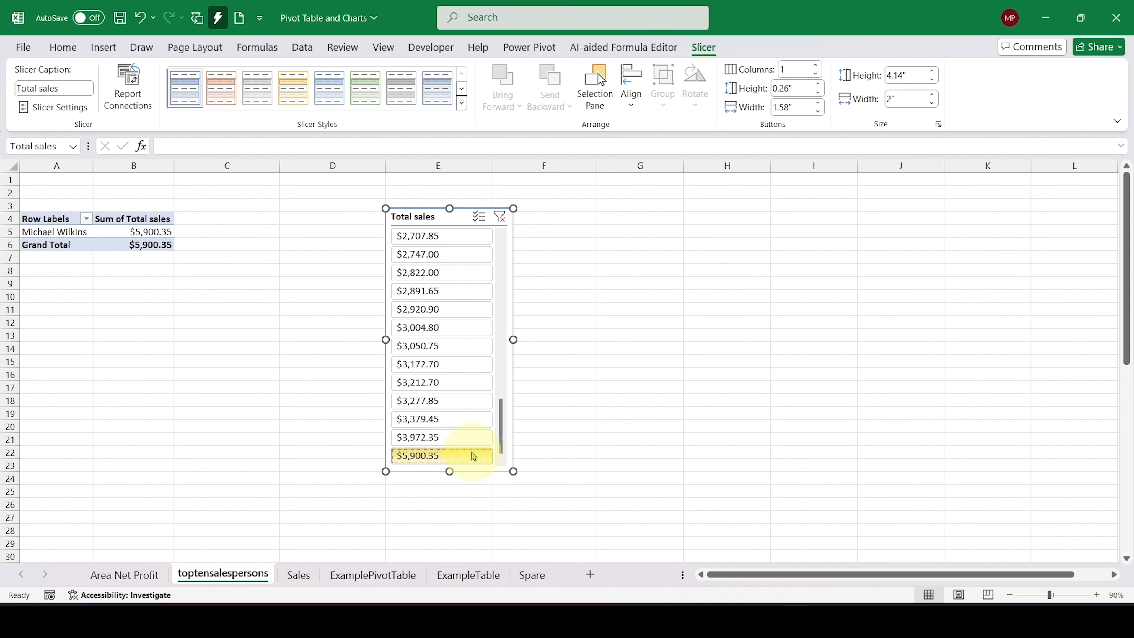
left_click(462, 440, "ctrl")
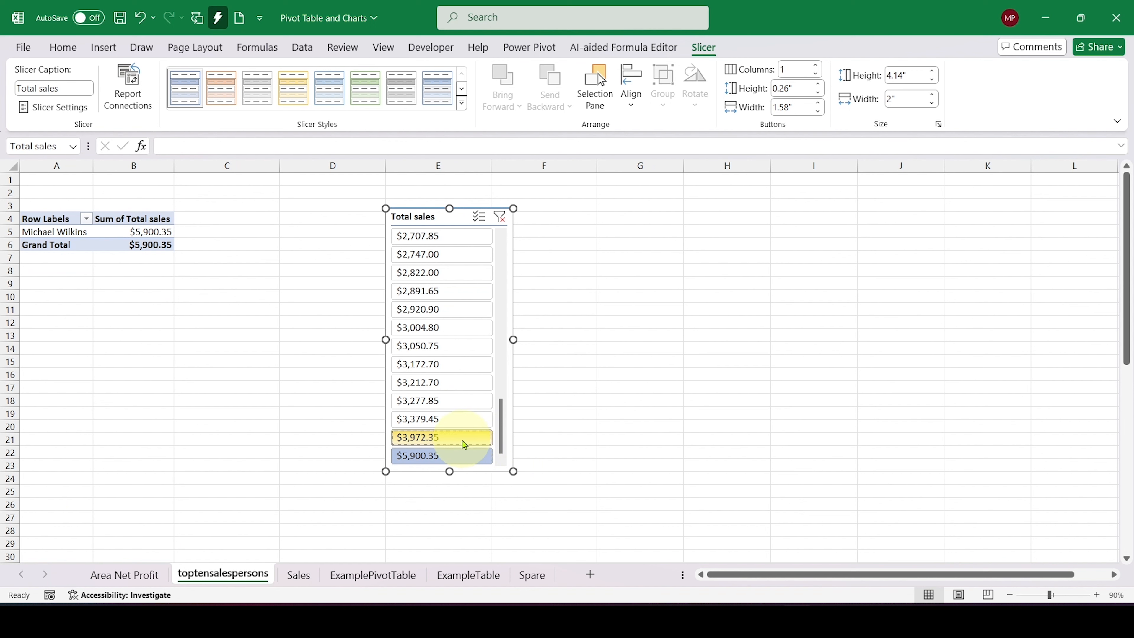
left_click(457, 422, "ctrl")
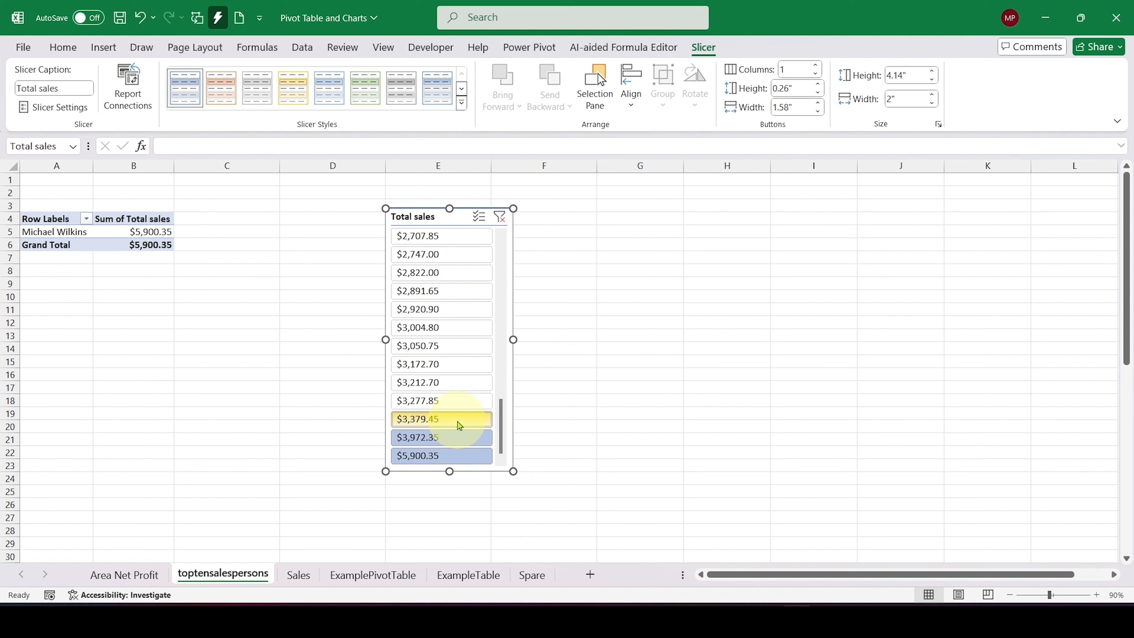
left_click(456, 401, "ctrl")
left_click(453, 385, "ctrl")
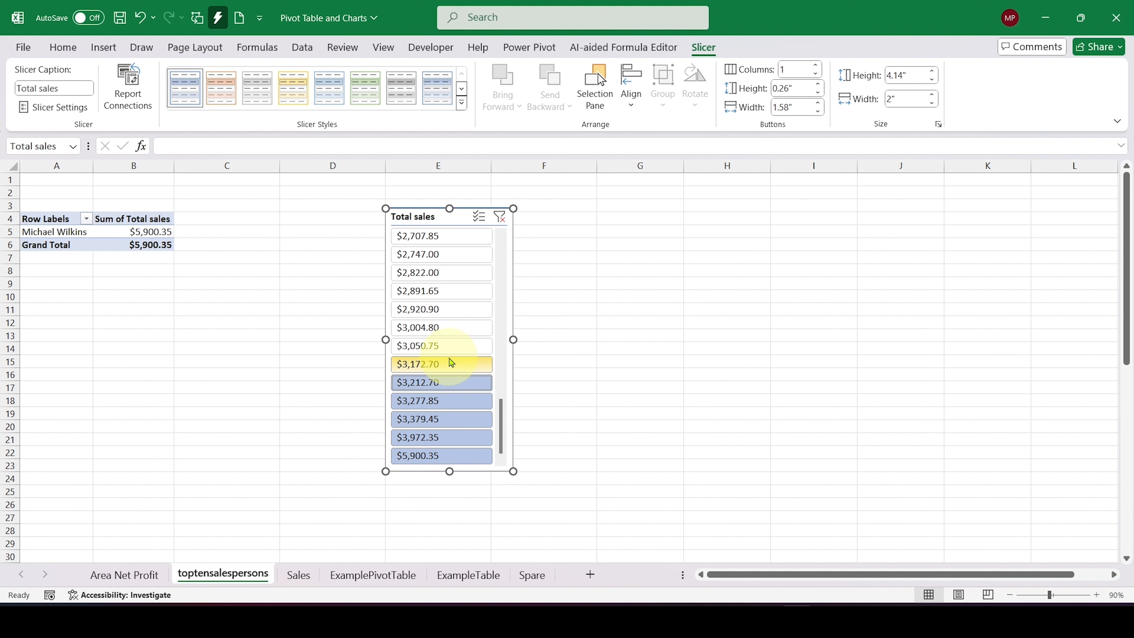
left_click(451, 364, "ctrl")
left_click(449, 351, "ctrl")
left_click(450, 330, "ctrl")
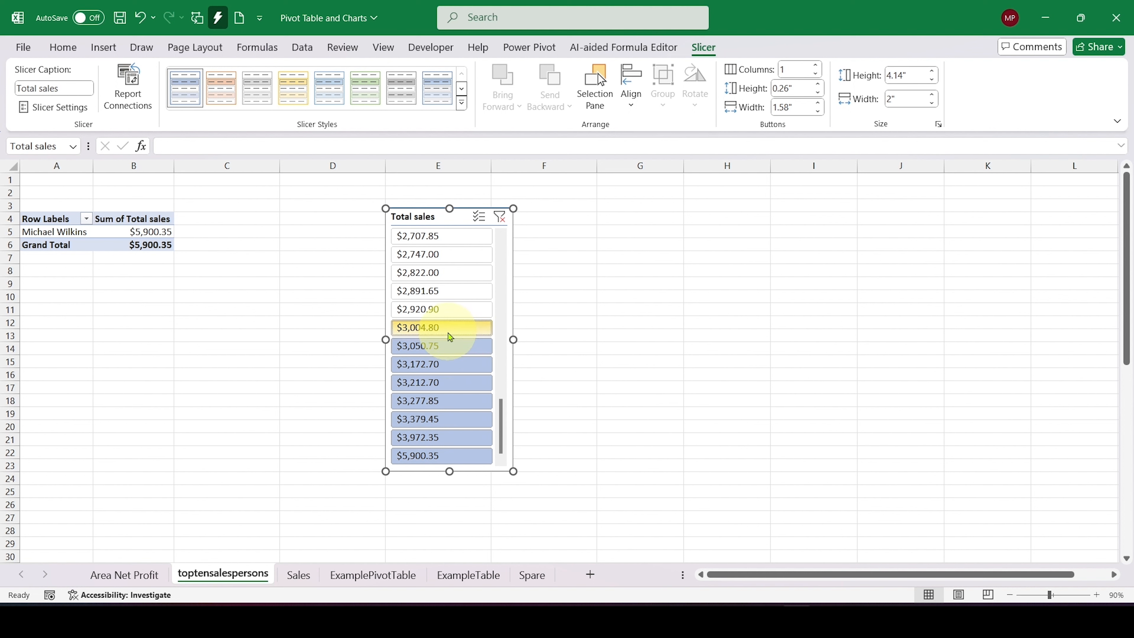
left_click(452, 313, "ctrl")
left_click(451, 295, "ctrl")
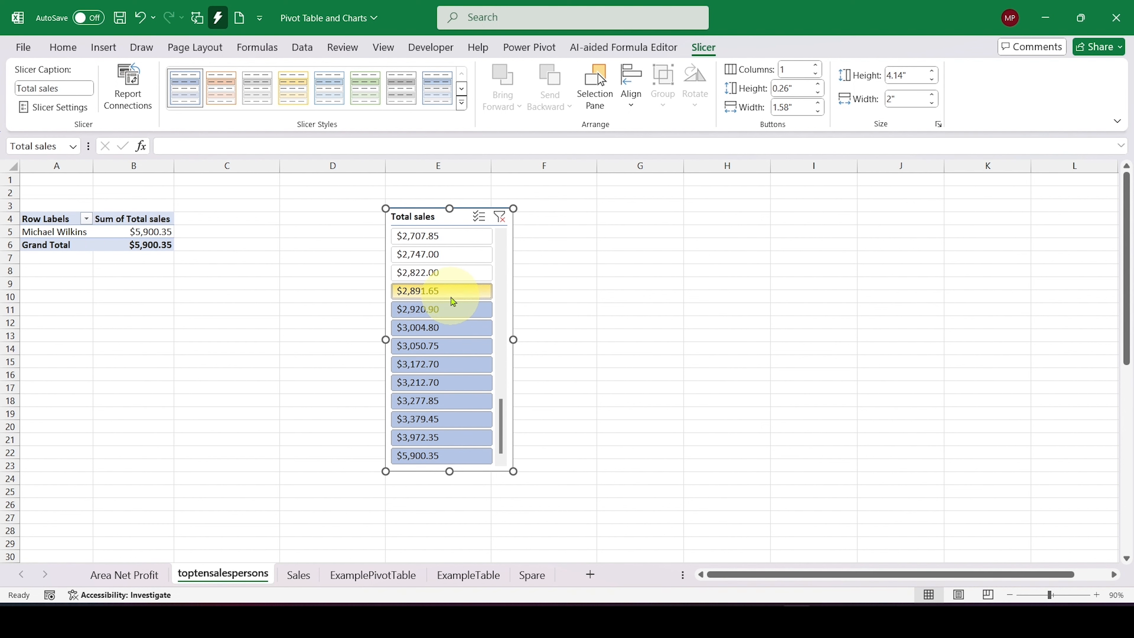
key("Escape")
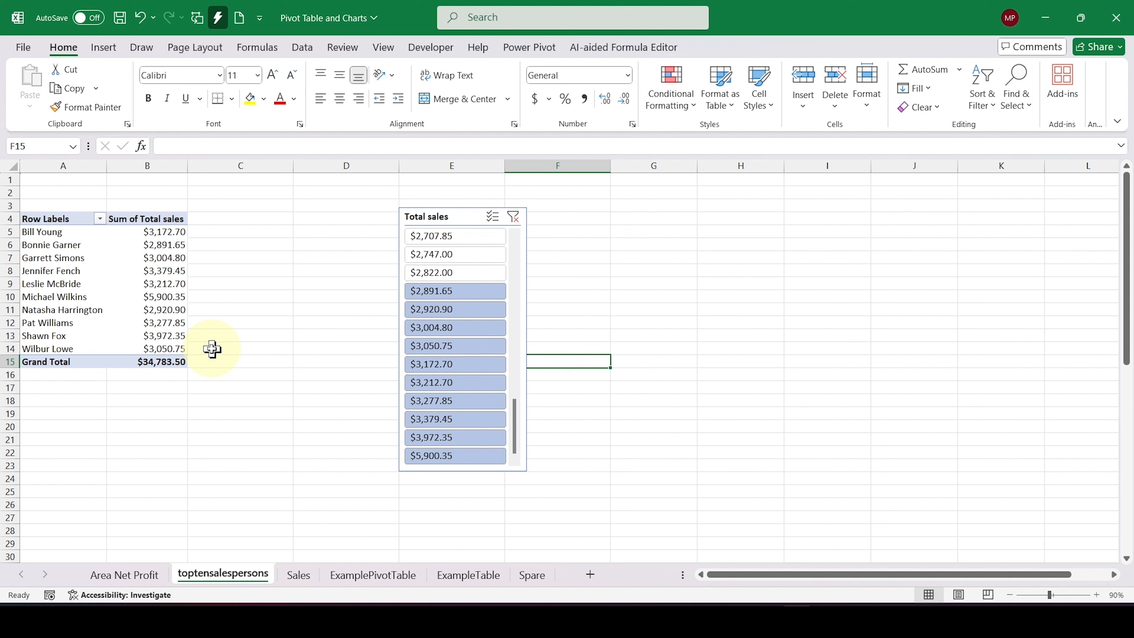
Step: Insert a Clustered Column PivotChart based on the filtered pivot table of salespersons
left_click(167, 268)
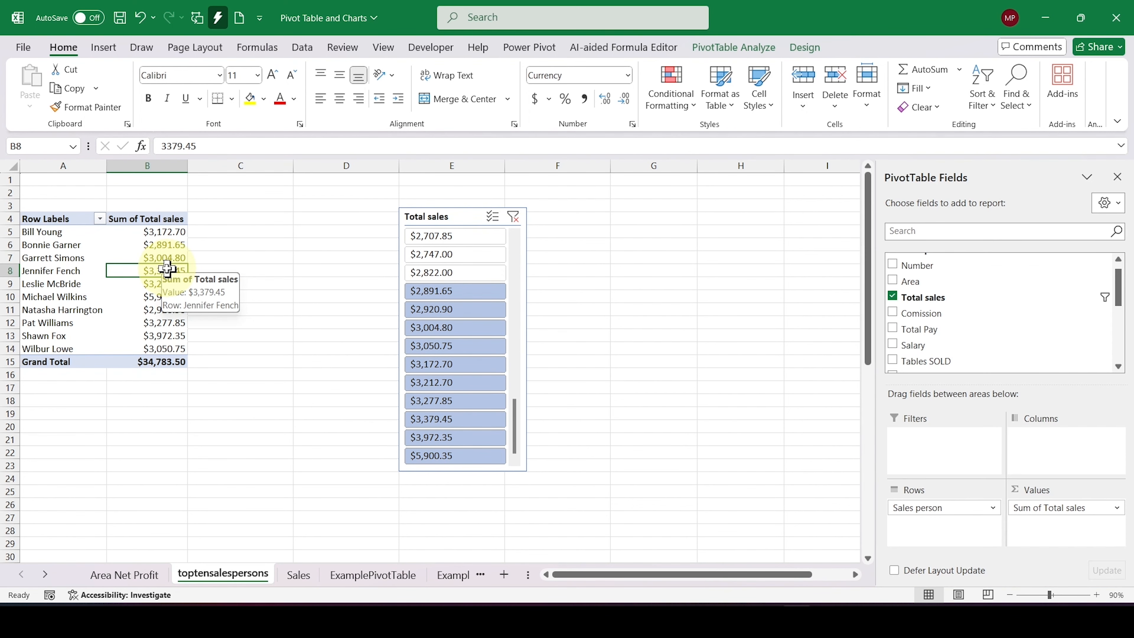
left_click(727, 47)
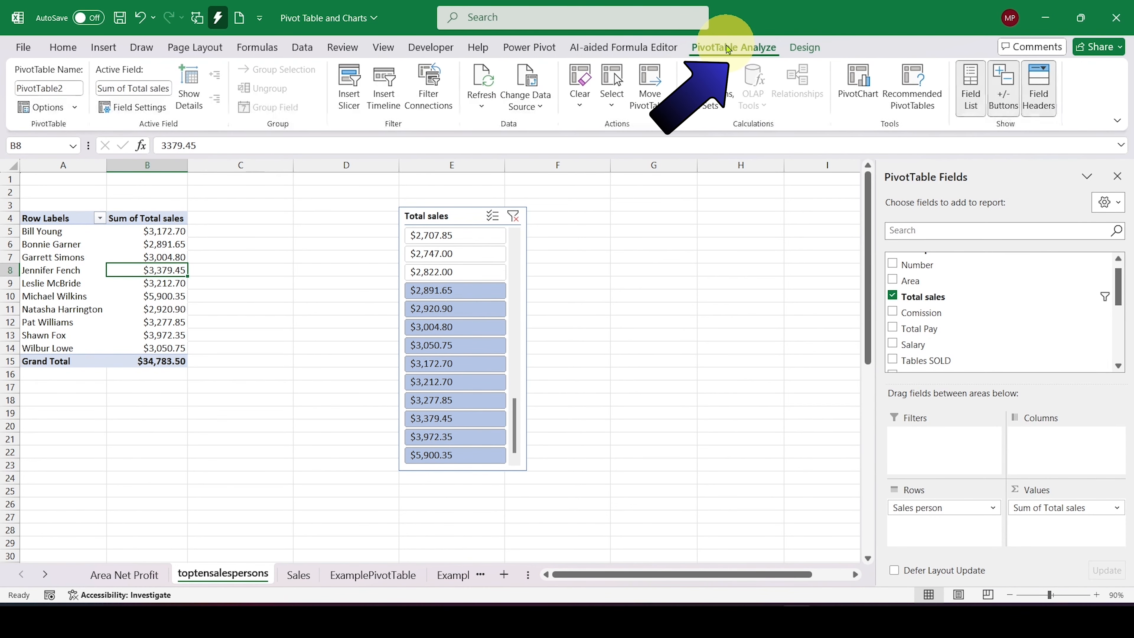
left_click(862, 89)
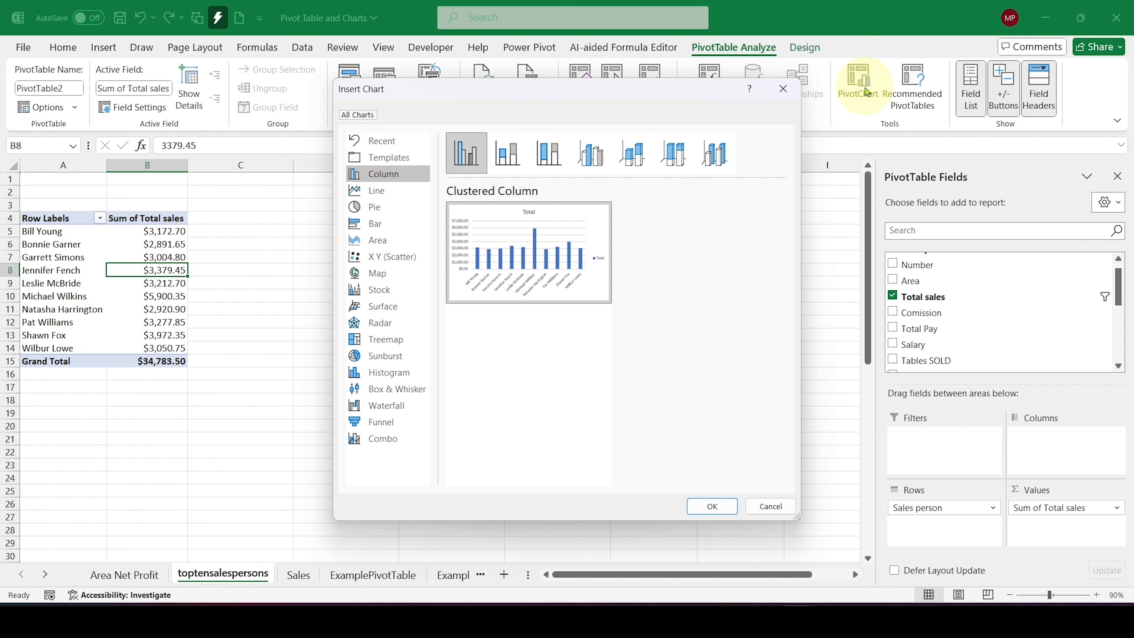
left_click(388, 173)
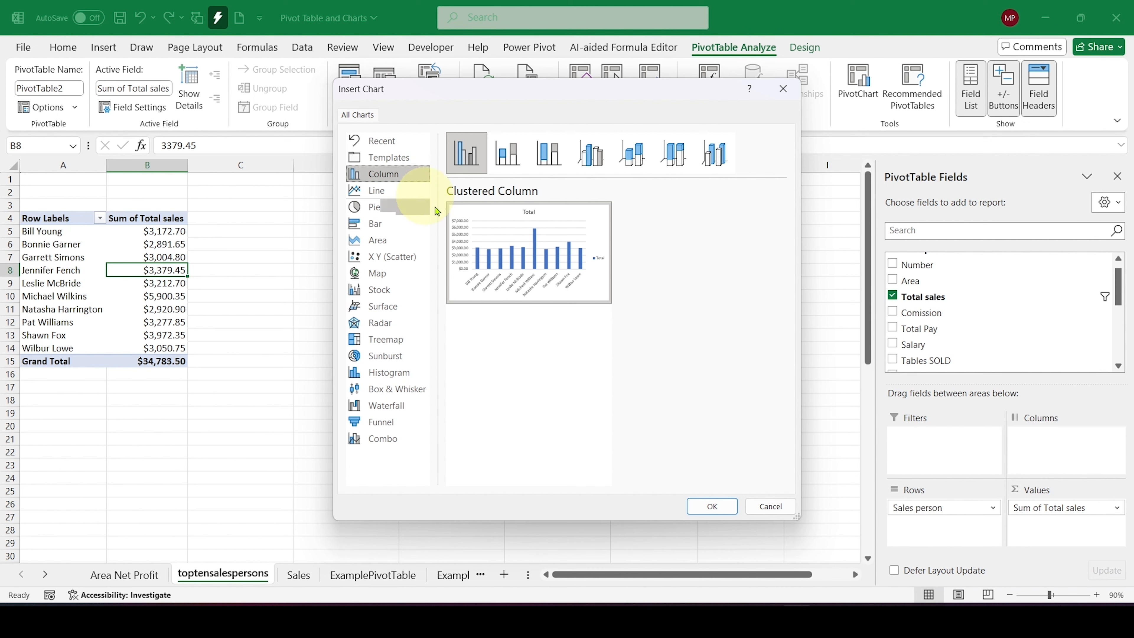
left_click(713, 493)
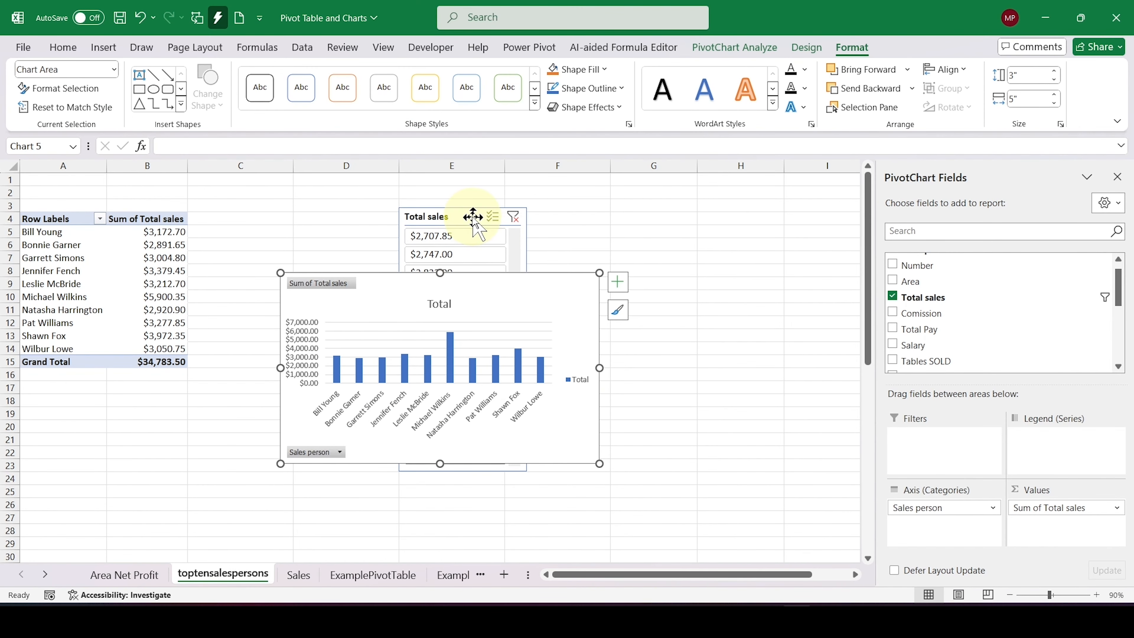
Step: Arrange the chart beside the pivot table with the slicer over columns G and H, and hide all field buttons on the chart
left_click_drag(472, 218, 699, 219)
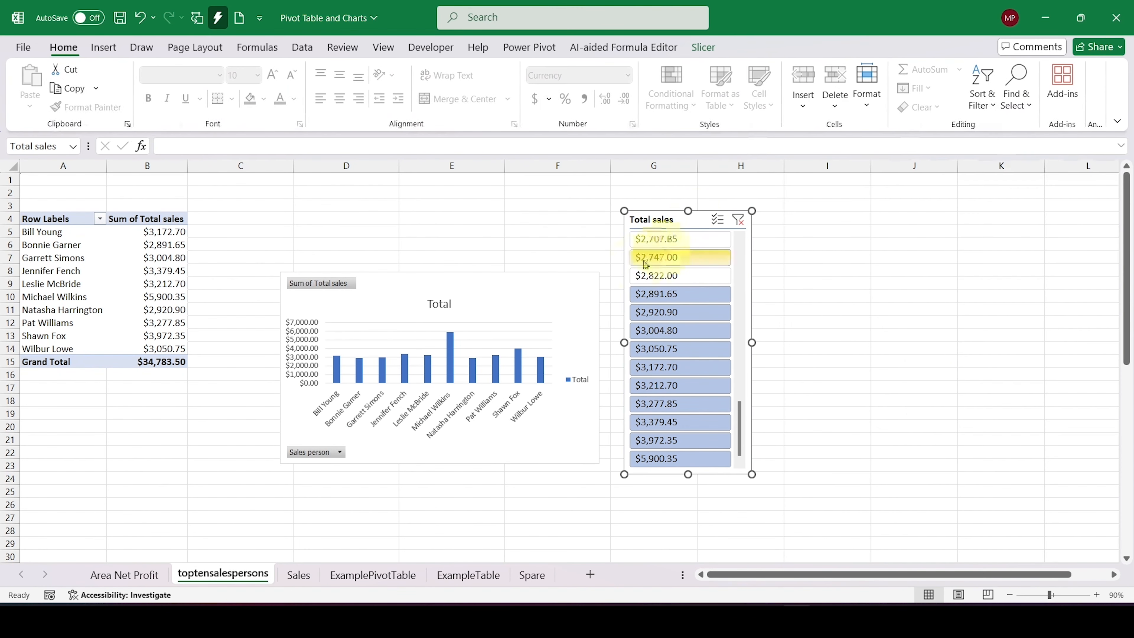
left_click_drag(501, 292, 474, 230)
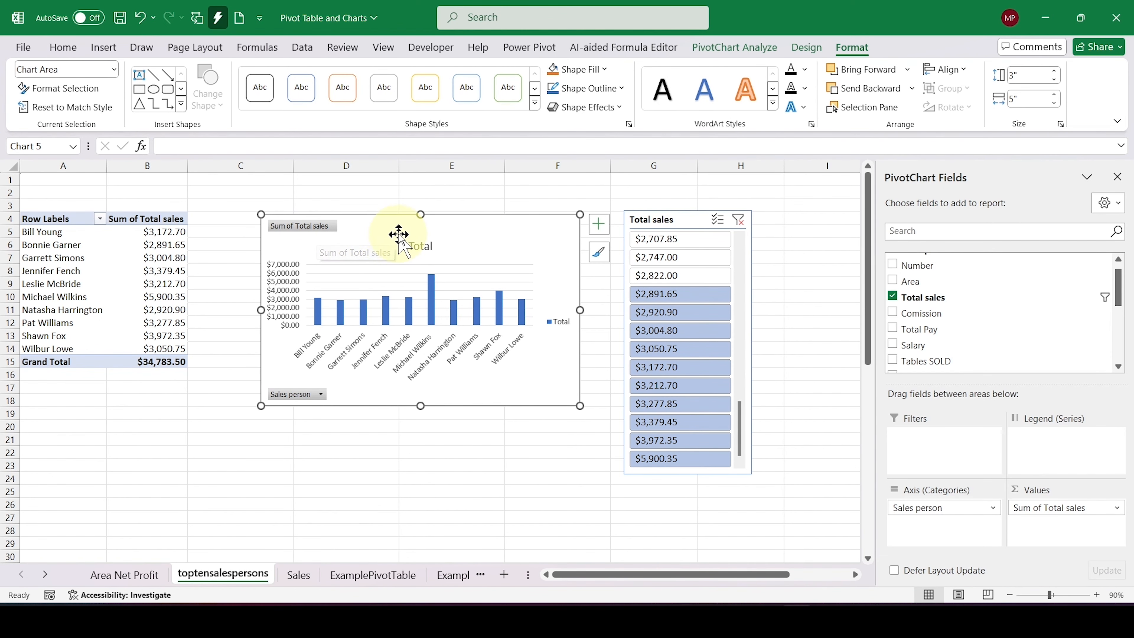
right_click(322, 228)
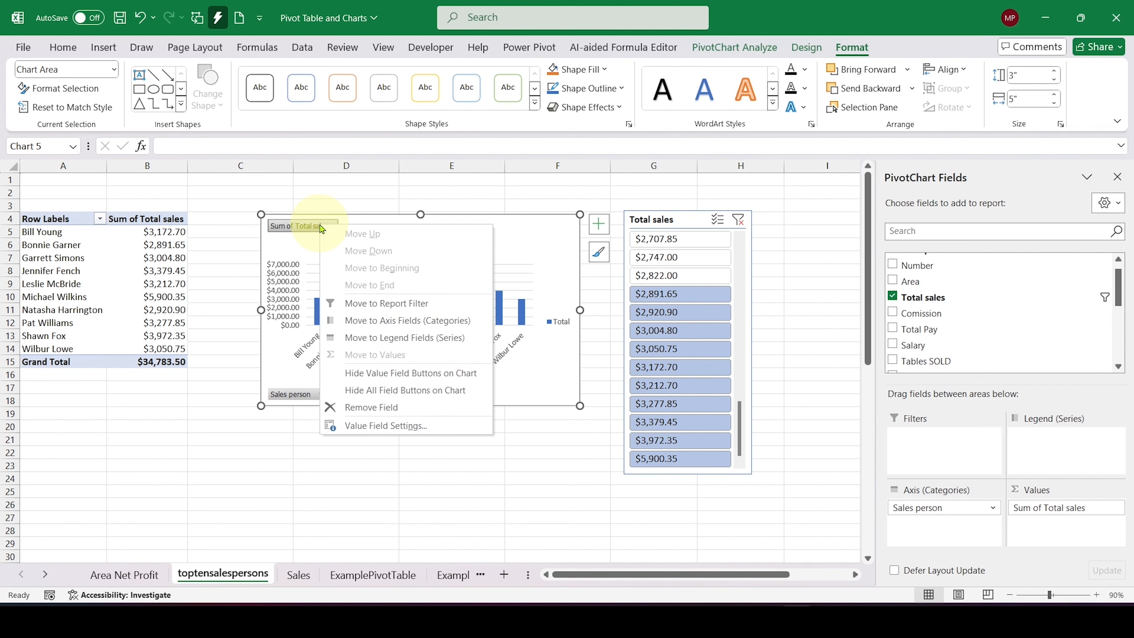
left_click(475, 391)
Step: Change the chart title to Top Ten Sales Persons
left_click(422, 227)
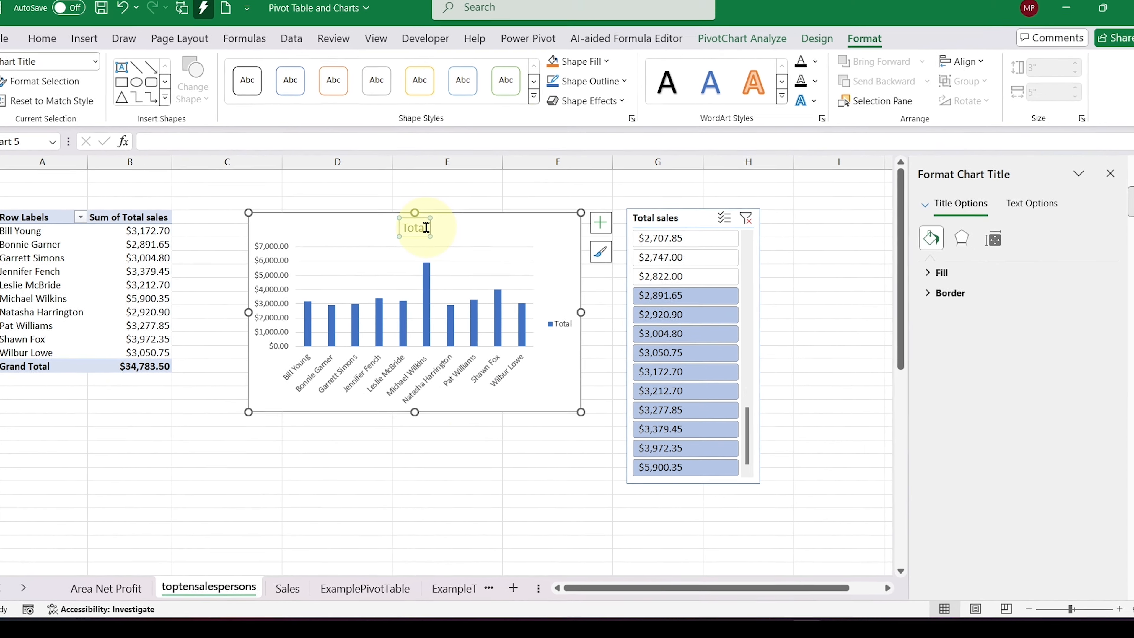
type("Top")
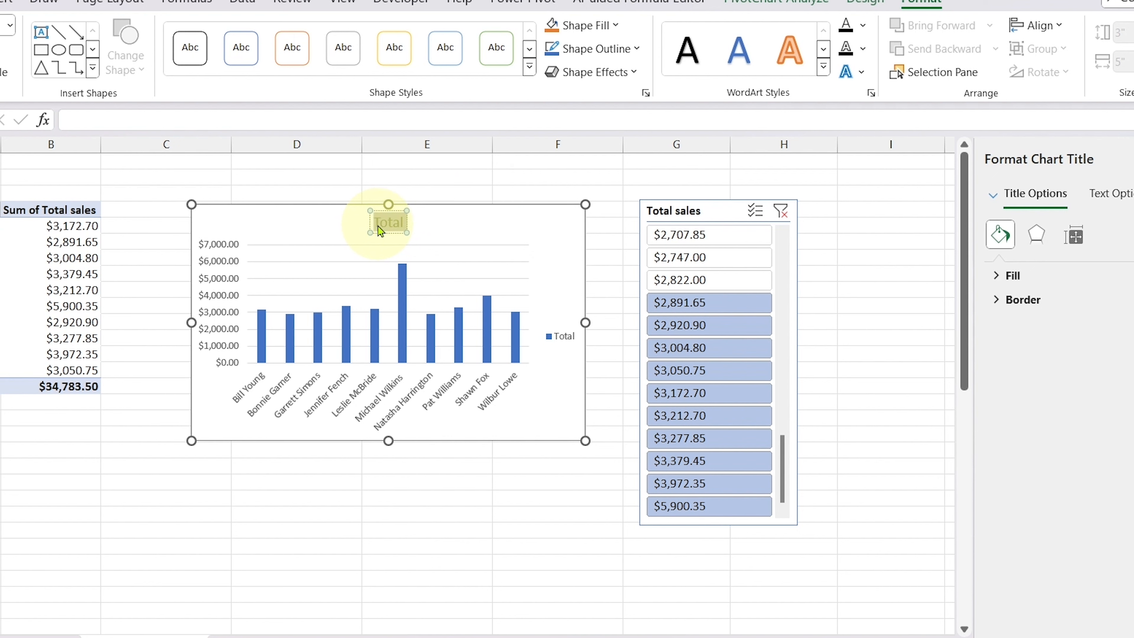
type(" Te")
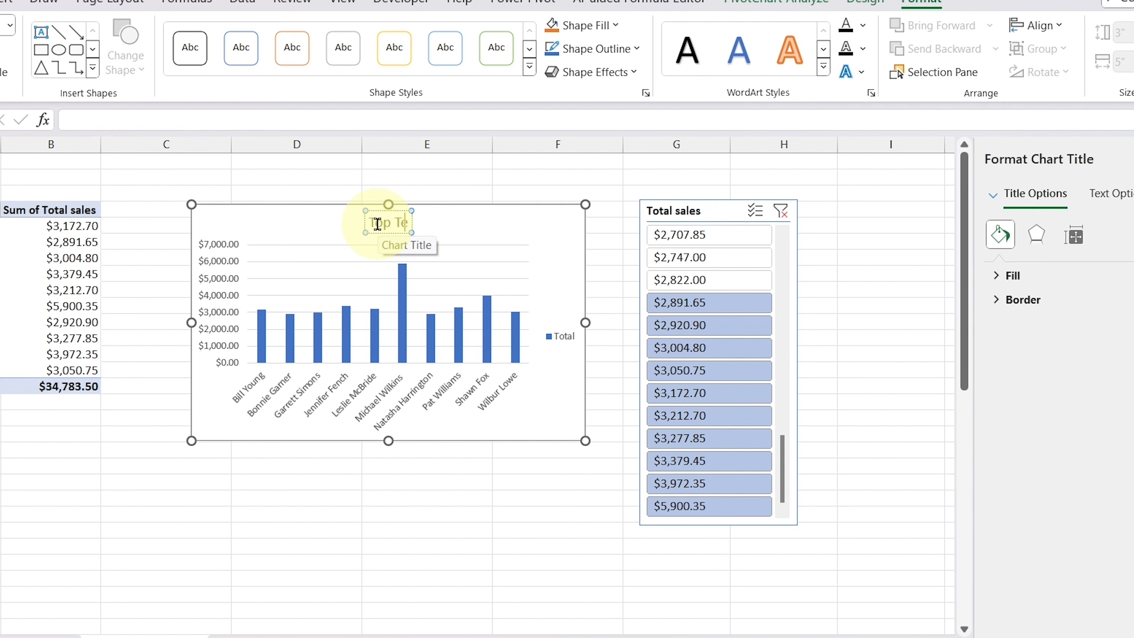
type("n Sale")
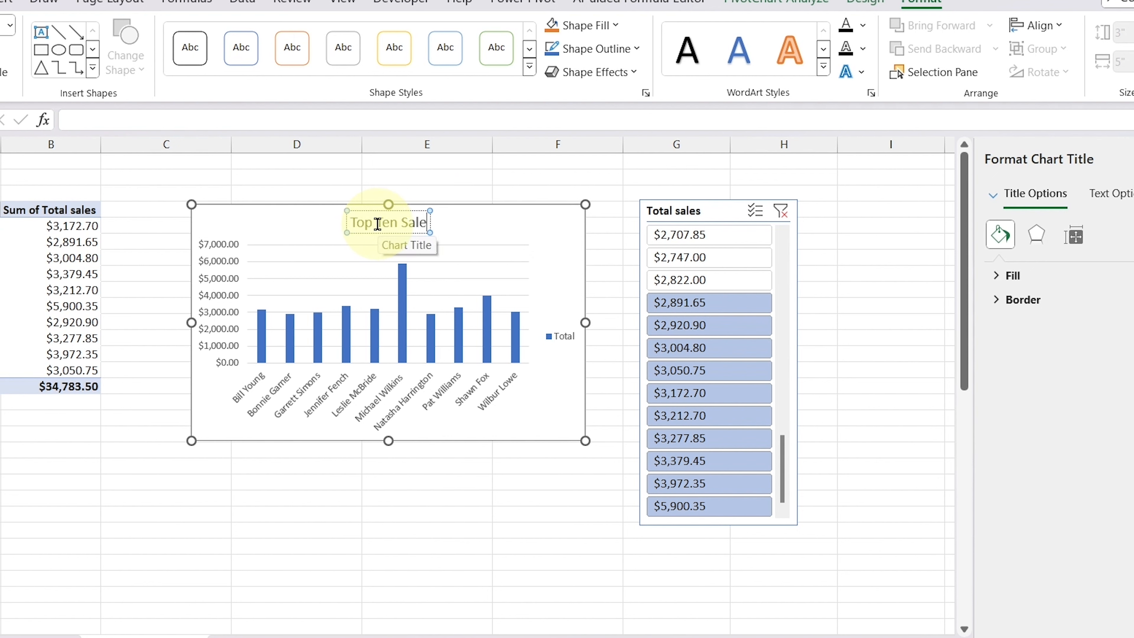
type("s Persons")
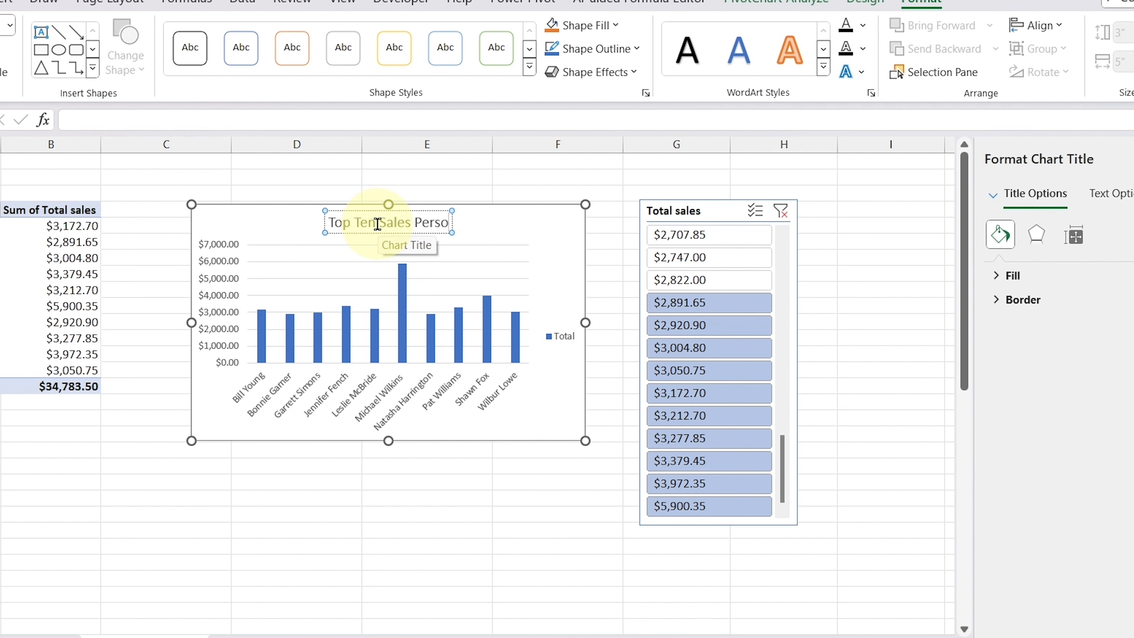
left_click(529, 228)
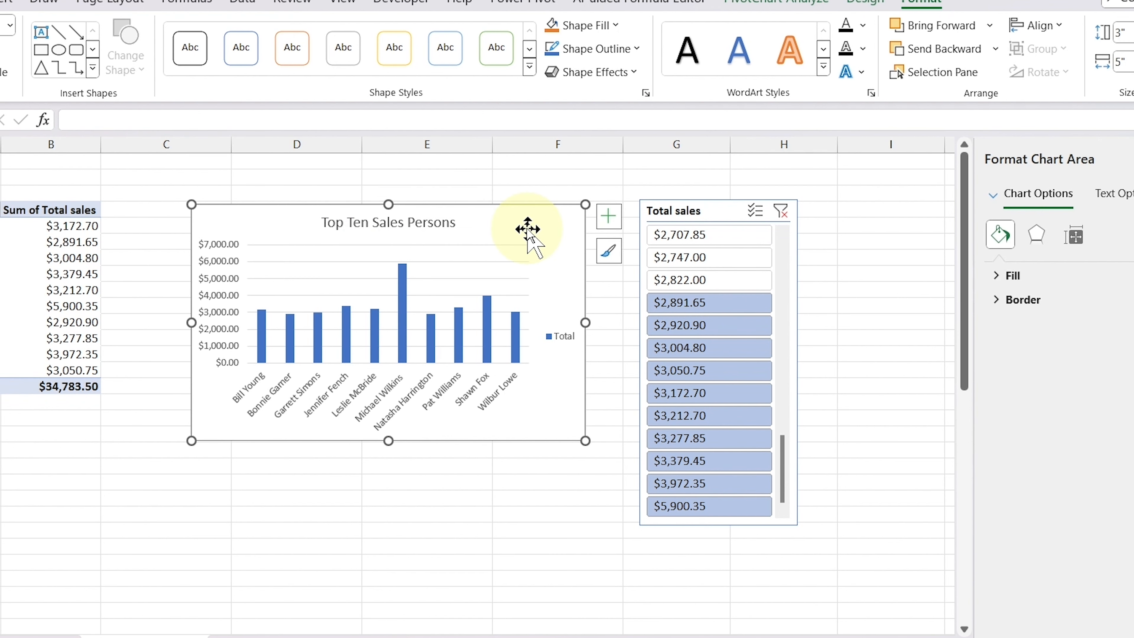
Step: Apply the chart style with solid blue columns, a white background and closely spaced minor gridlines
left_click(611, 256)
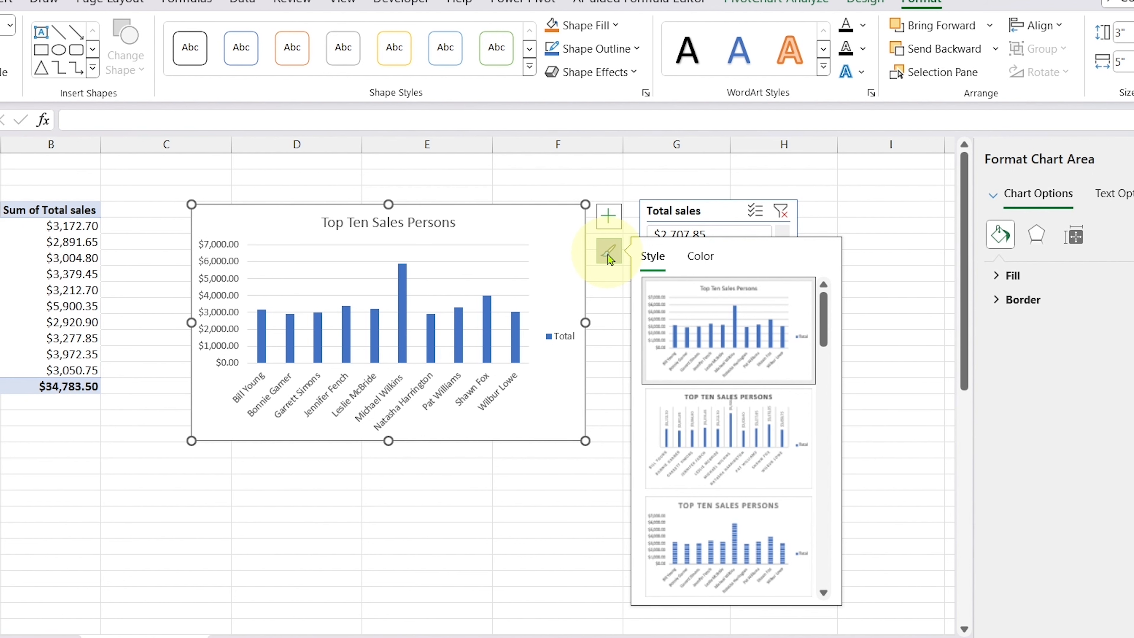
scroll(732, 340, "down", 3)
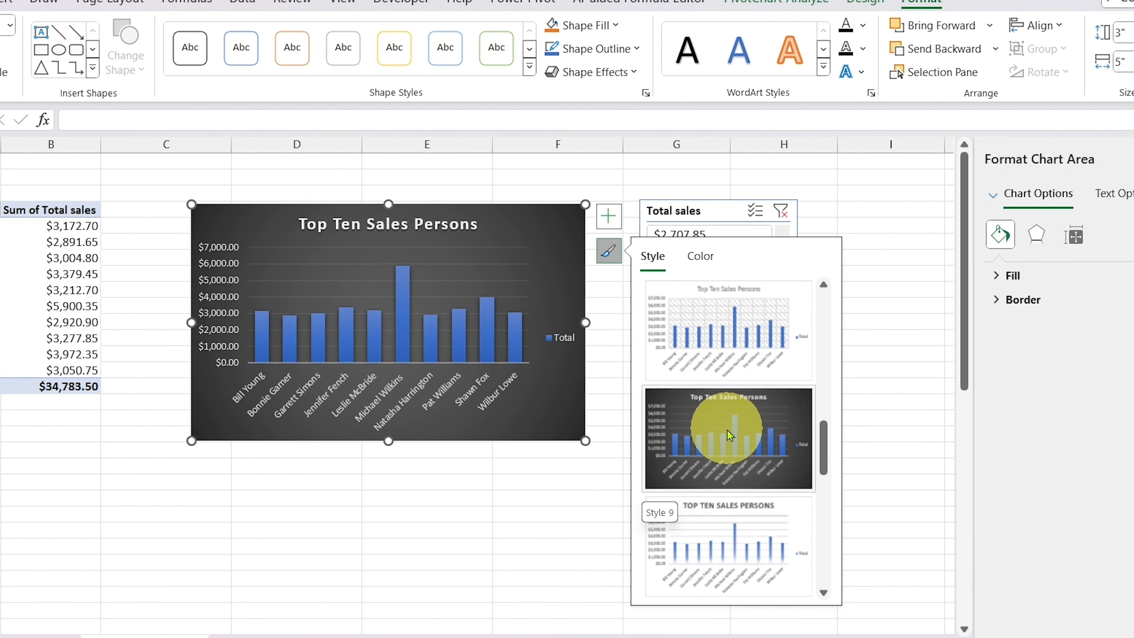
scroll(746, 307, "up", 8)
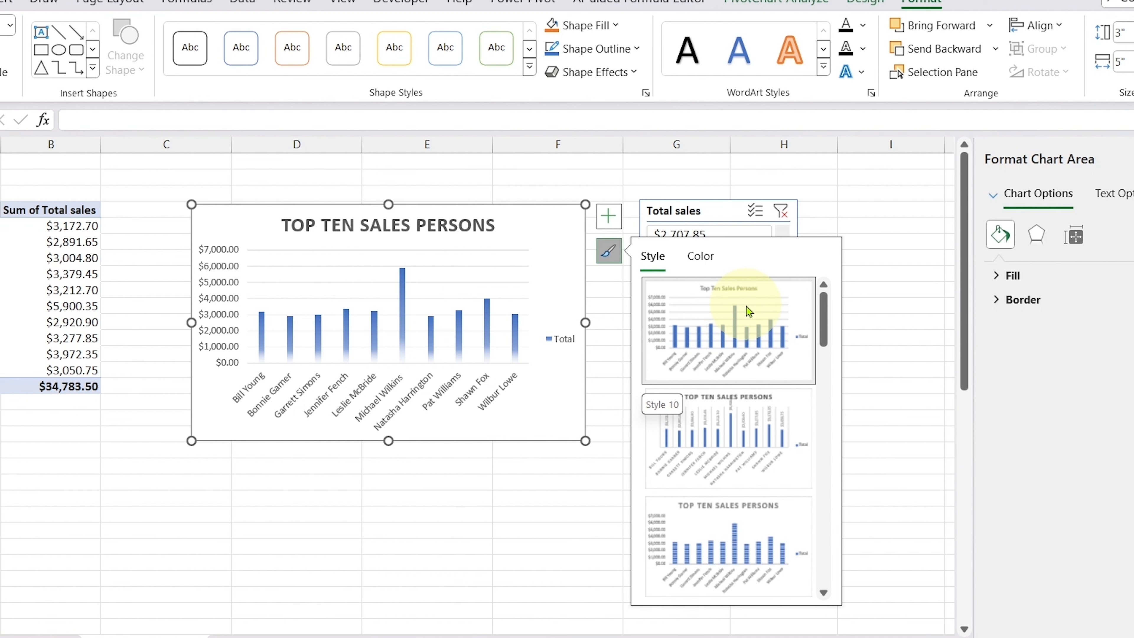
scroll(746, 307, "down", 4)
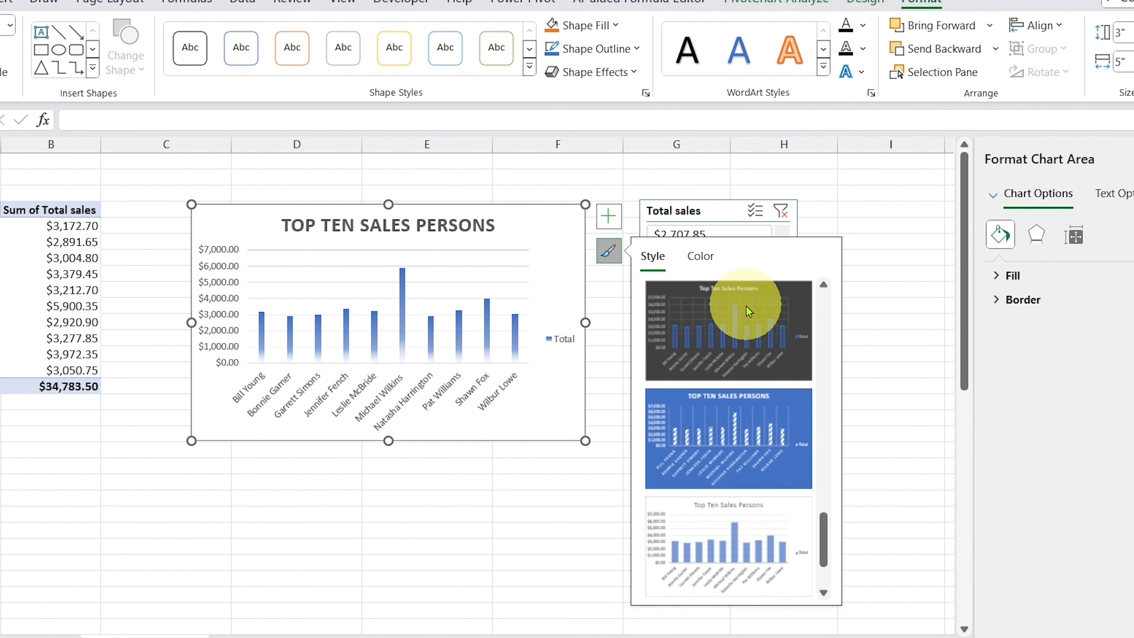
scroll(733, 398, "up", 1)
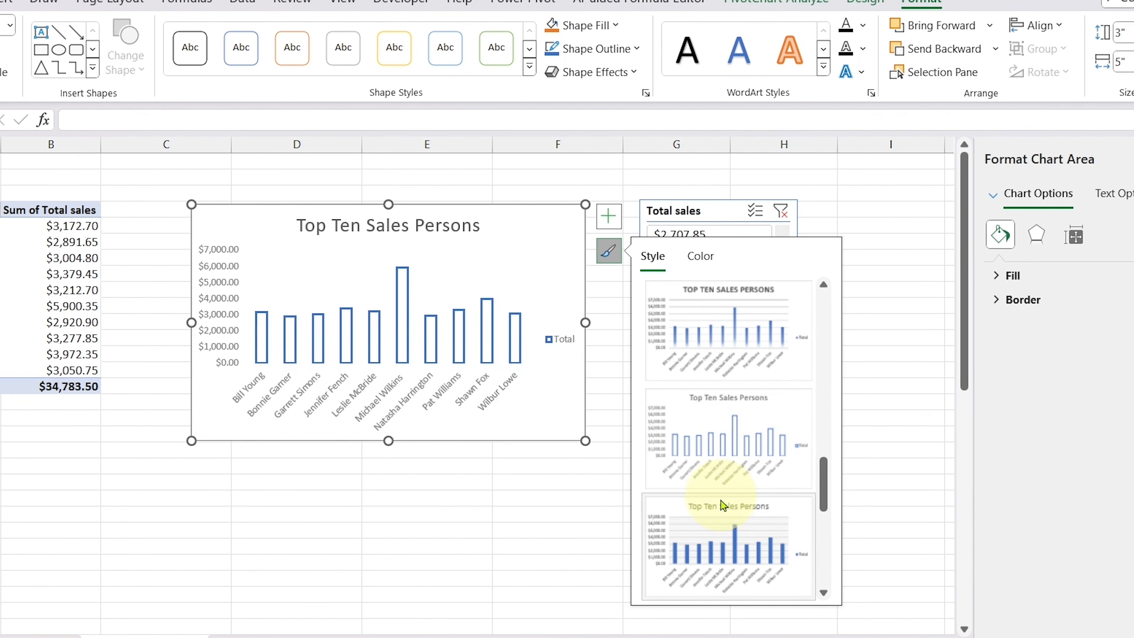
left_click(717, 529)
left_click(513, 545)
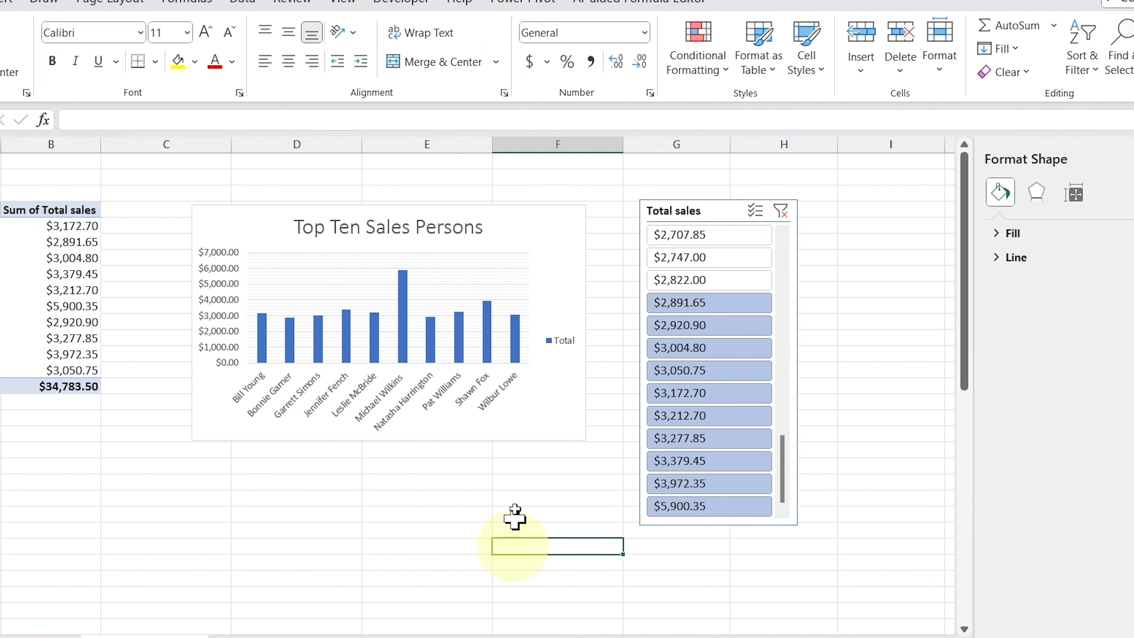
Step: Delete the Total legend from the chart
left_click(562, 342)
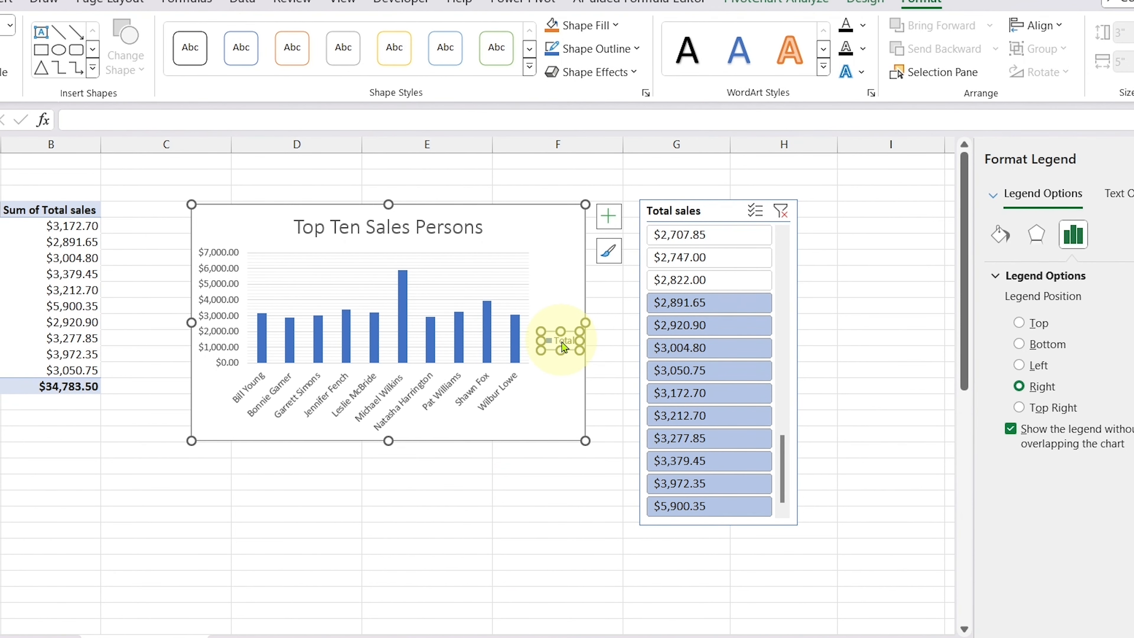
key("Delete")
left_click(482, 518)
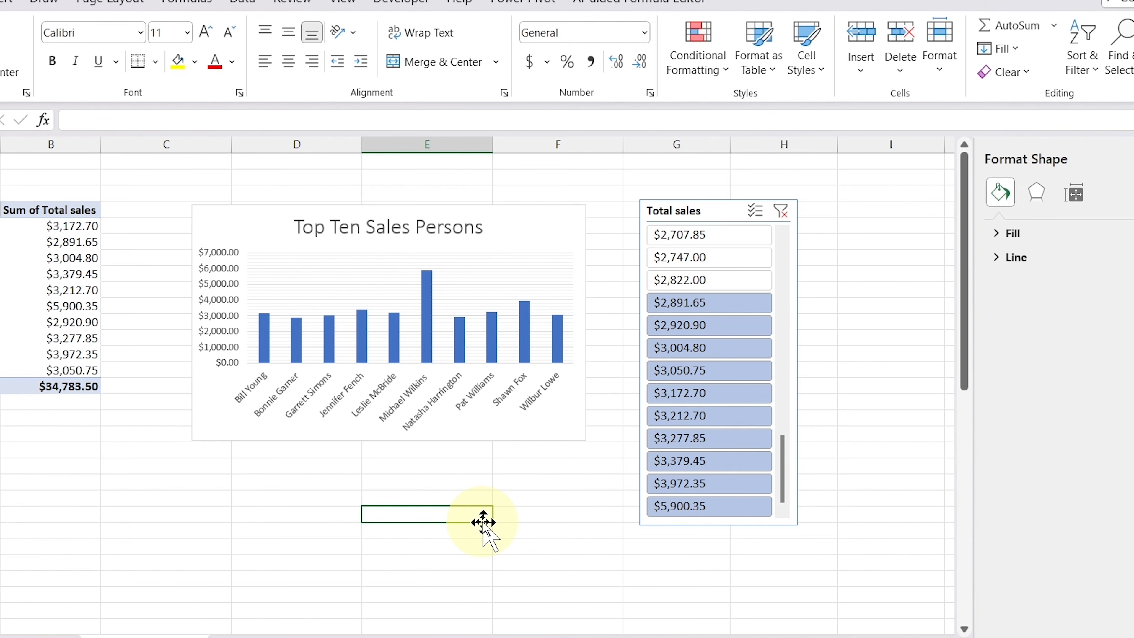
Step: Make the chart title Top Ten Sales Persons bold
left_click(420, 227)
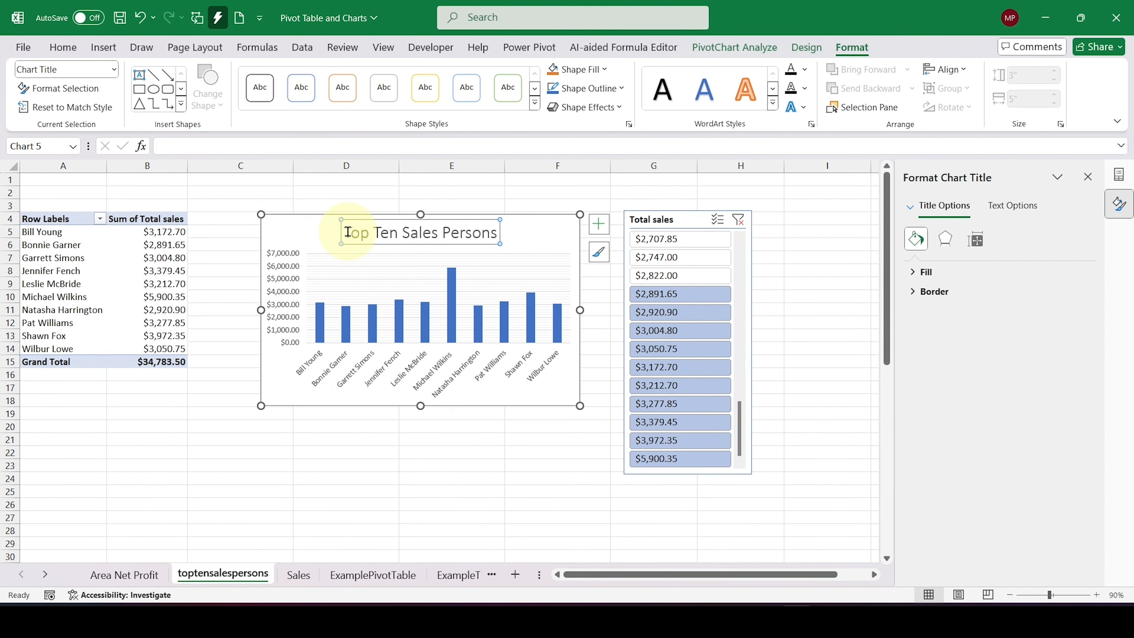
left_click_drag(348, 232, 518, 226)
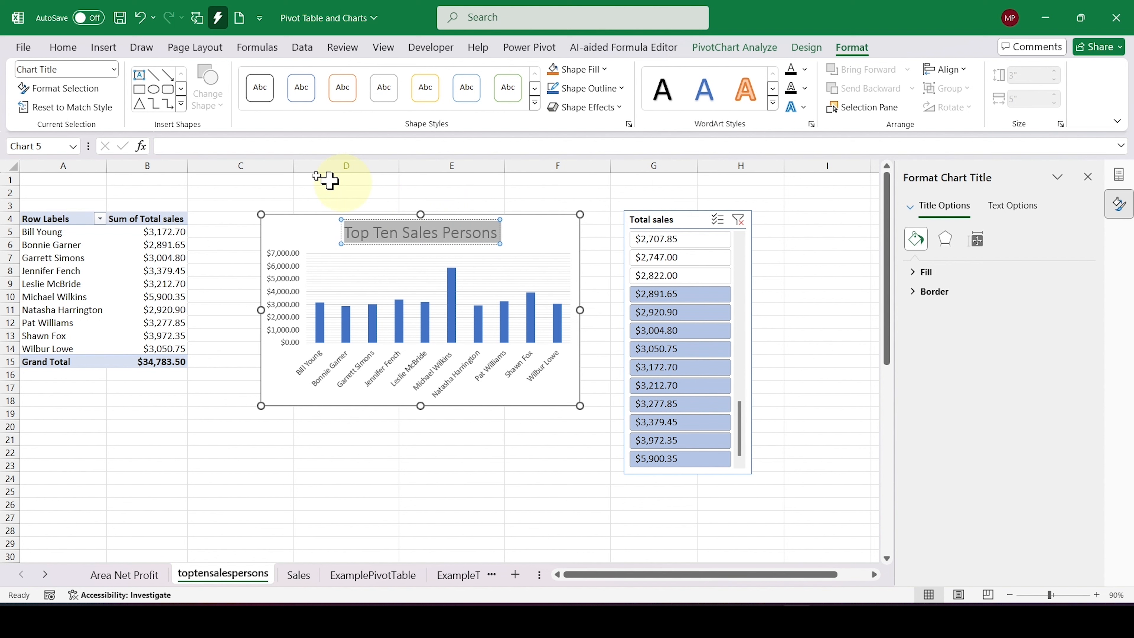
left_click(74, 52)
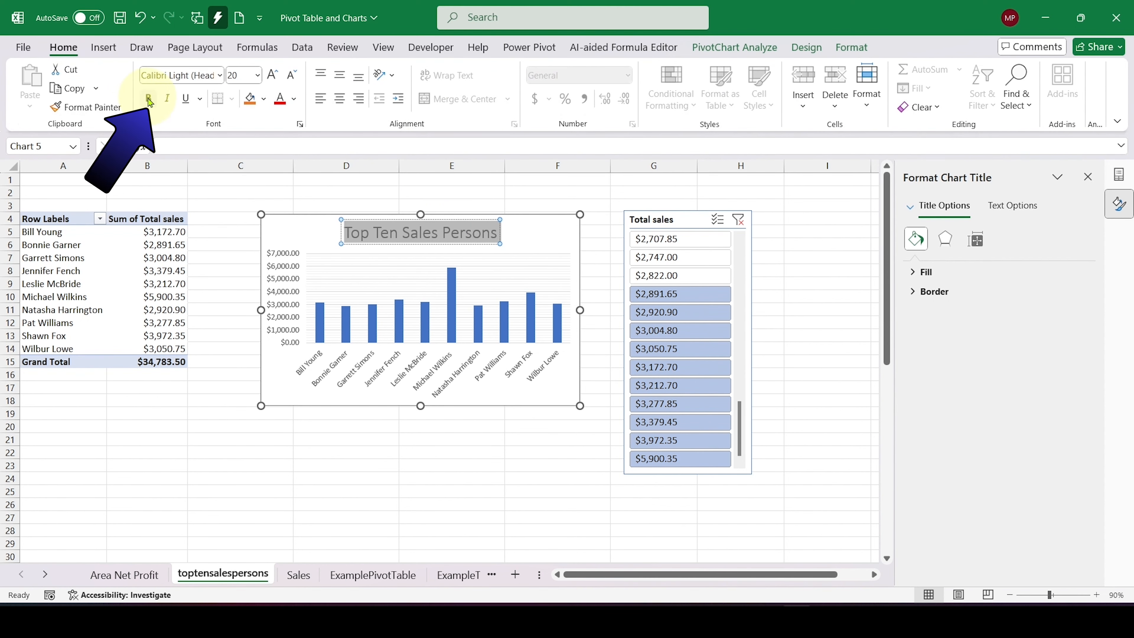
left_click(149, 99)
left_click(332, 462)
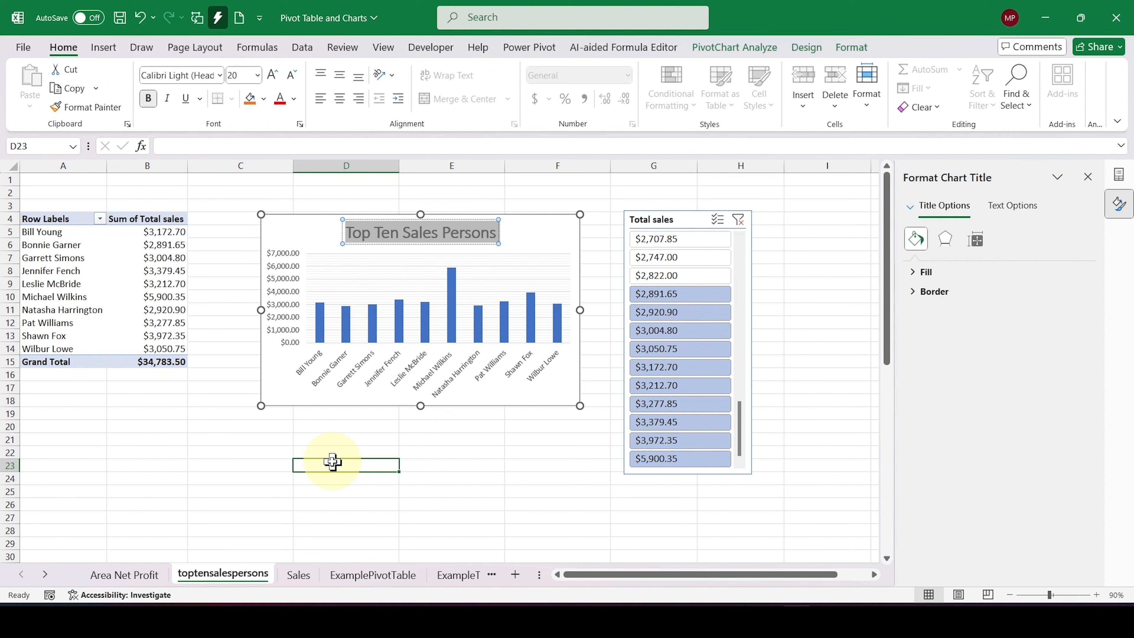
Step: Make the chart's vertical axis amounts and horizontal axis salesperson labels bold, and close the chart formatting options
left_click(281, 248)
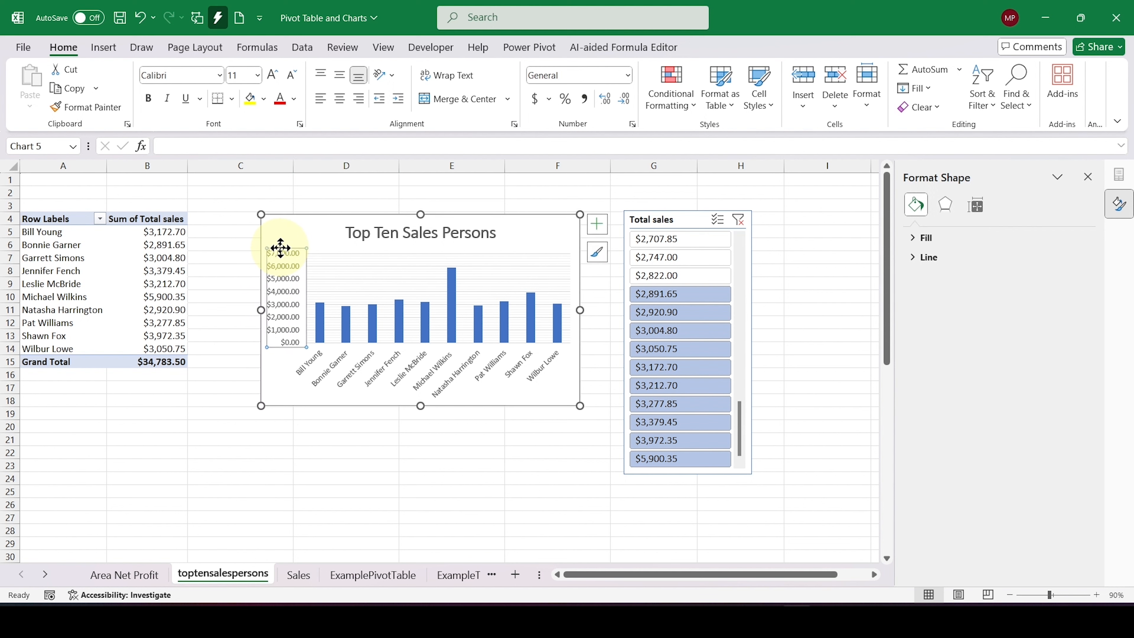
left_click(281, 264)
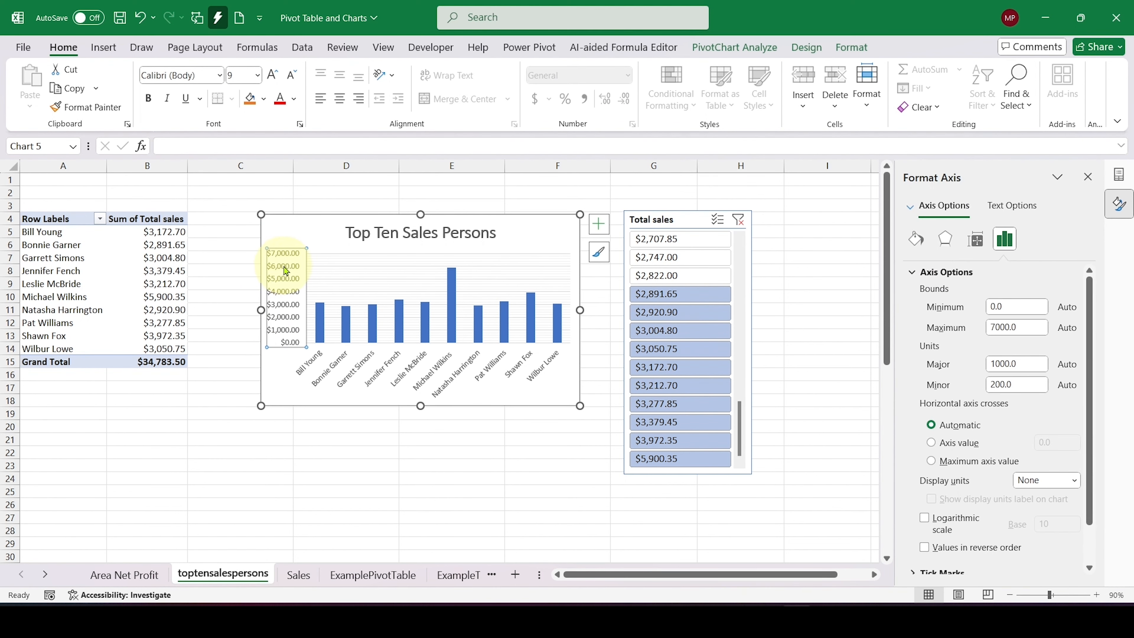
left_click(149, 99)
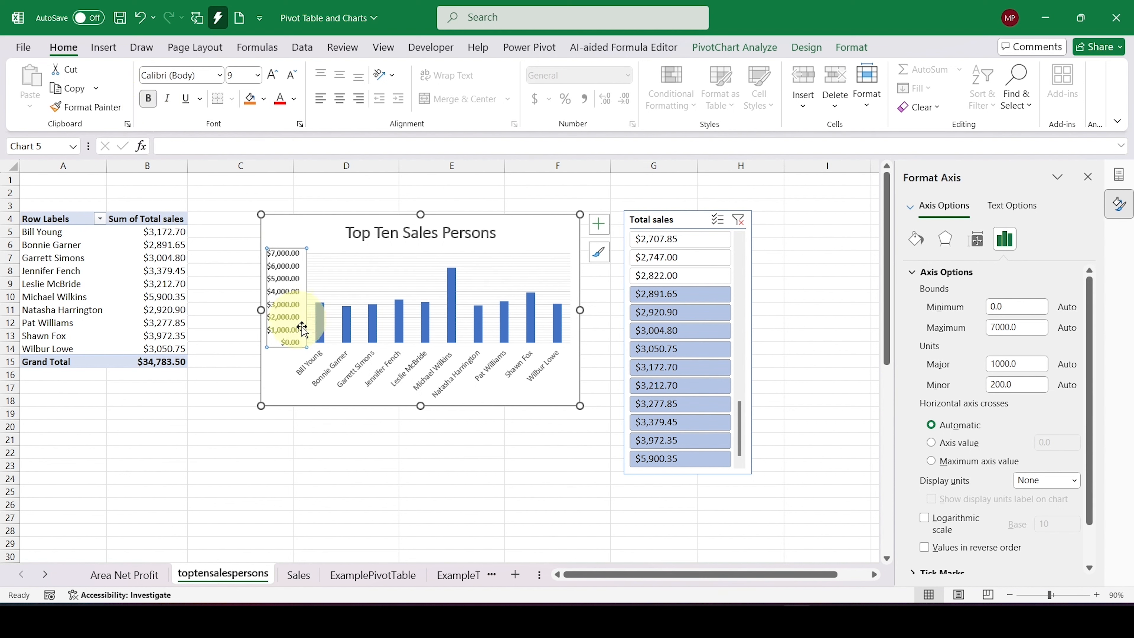
left_click(305, 370)
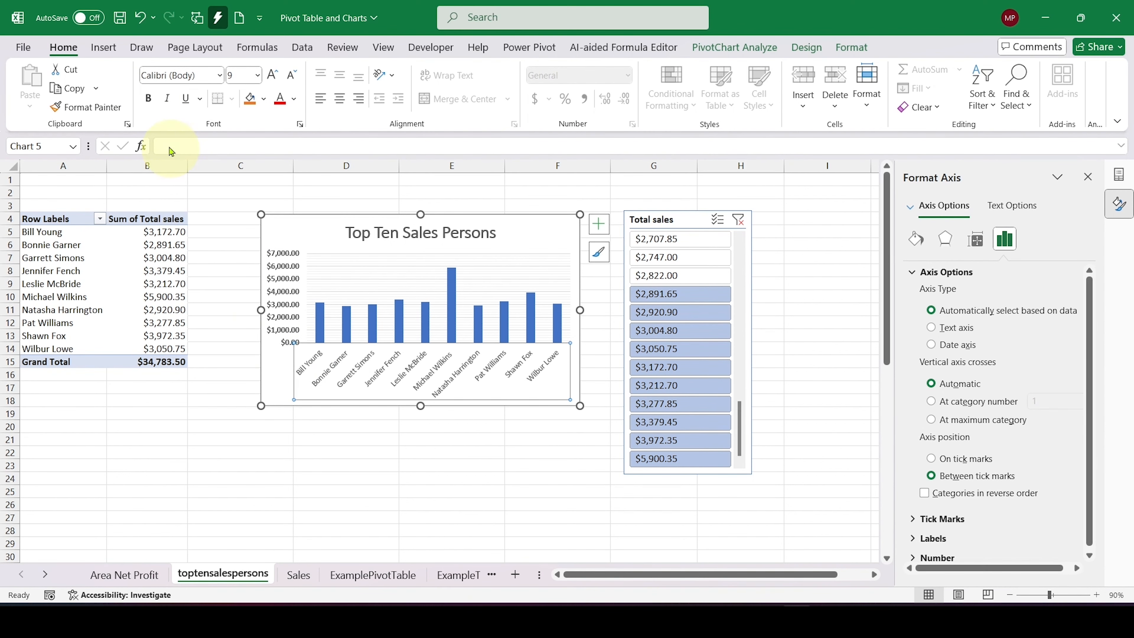
left_click(148, 98)
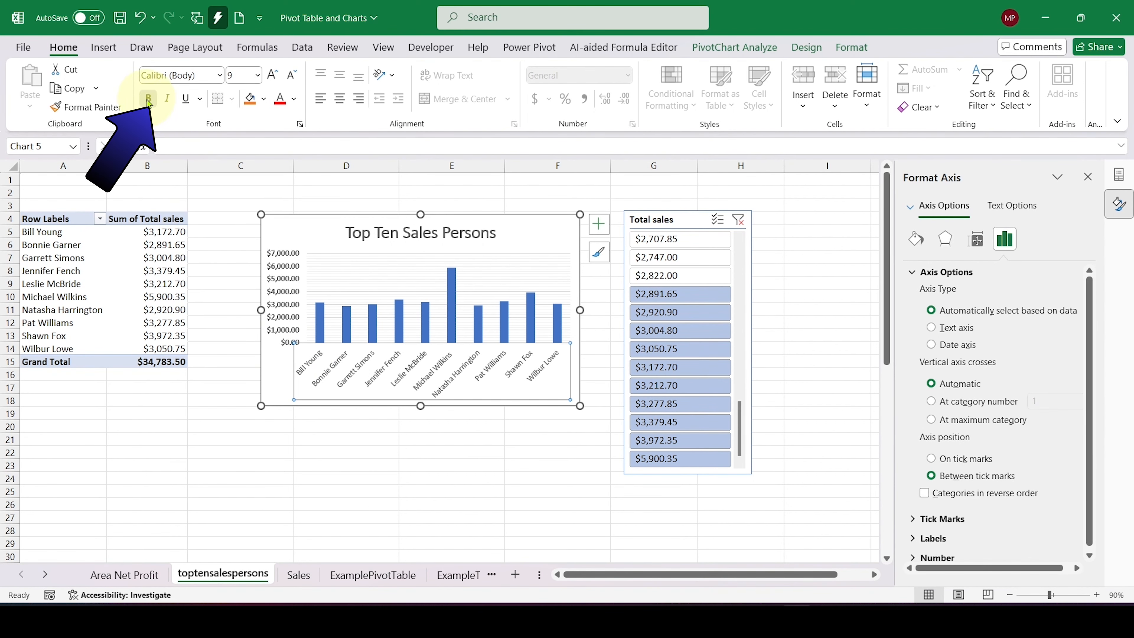
left_click(326, 511)
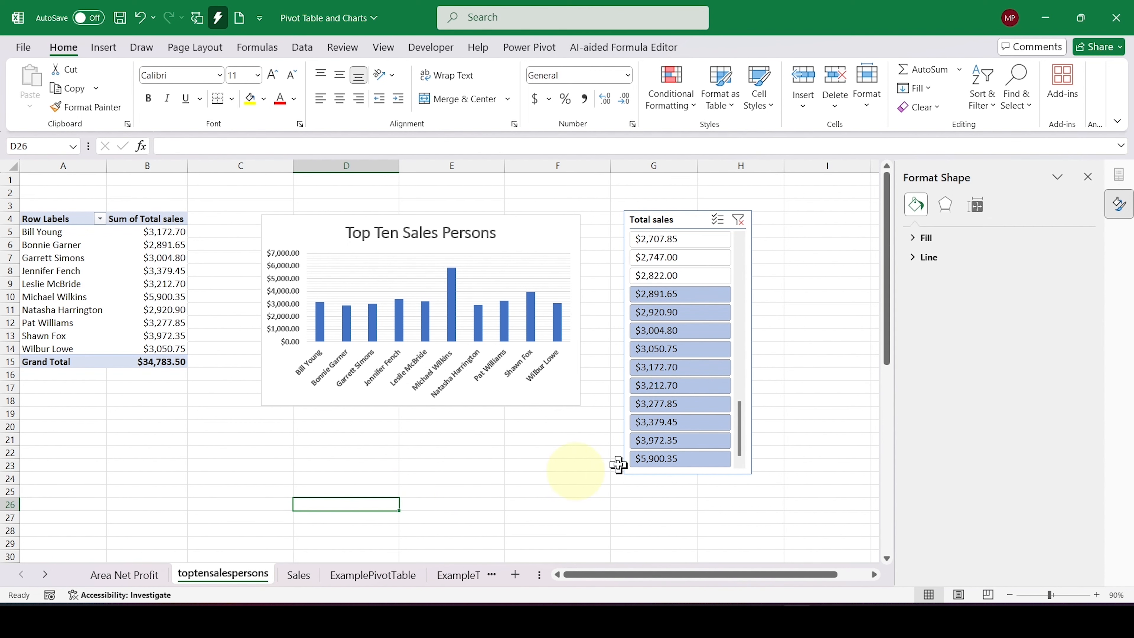
left_click(1088, 173)
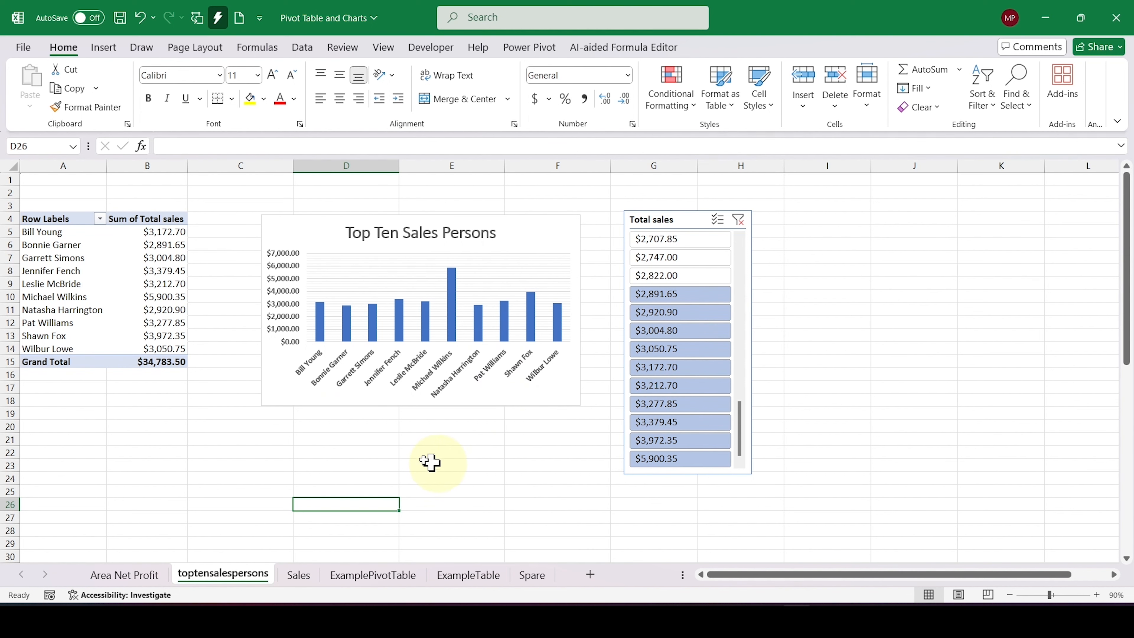
Step: Insert a Sales person slicer for the pivot table and place it directly beside the Total sales slicer
left_click(156, 308)
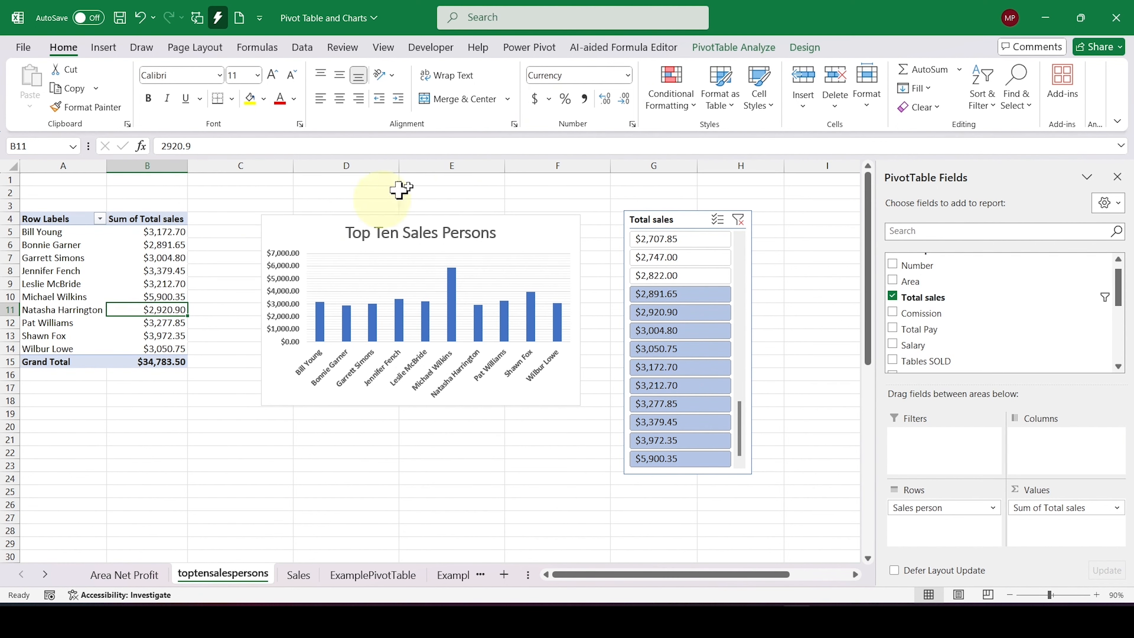
left_click(726, 51)
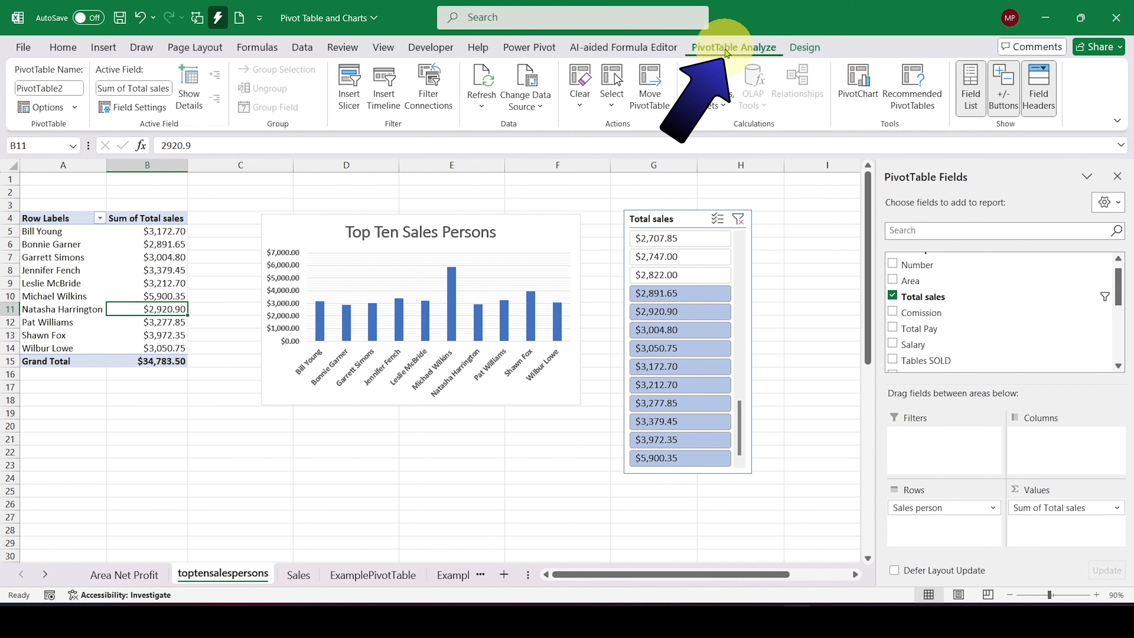
left_click(350, 96)
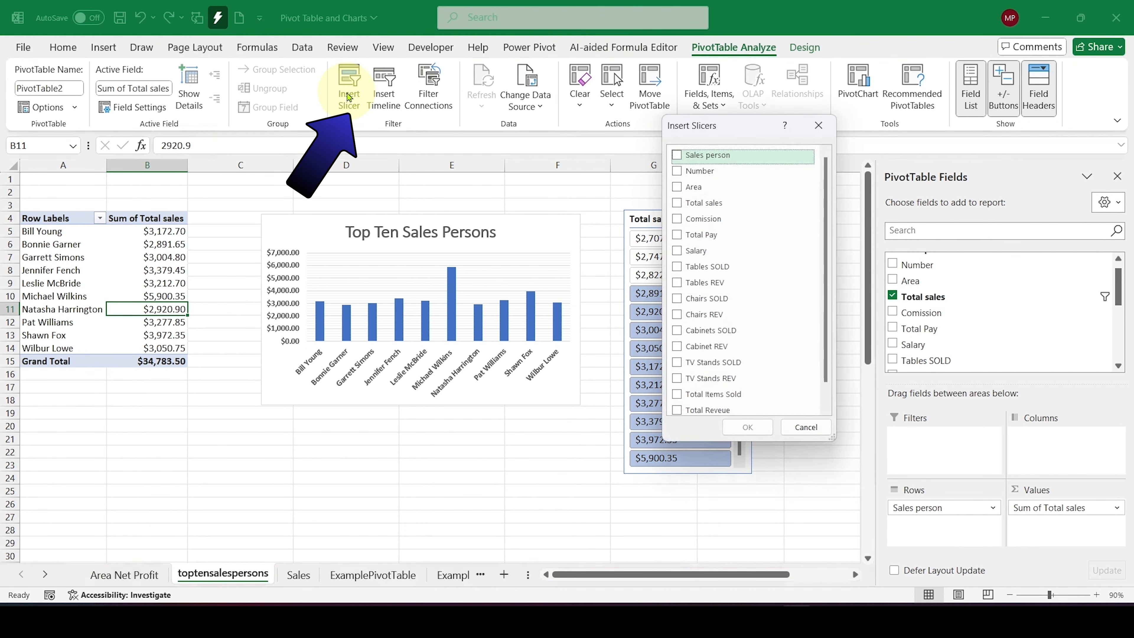
left_click(678, 155)
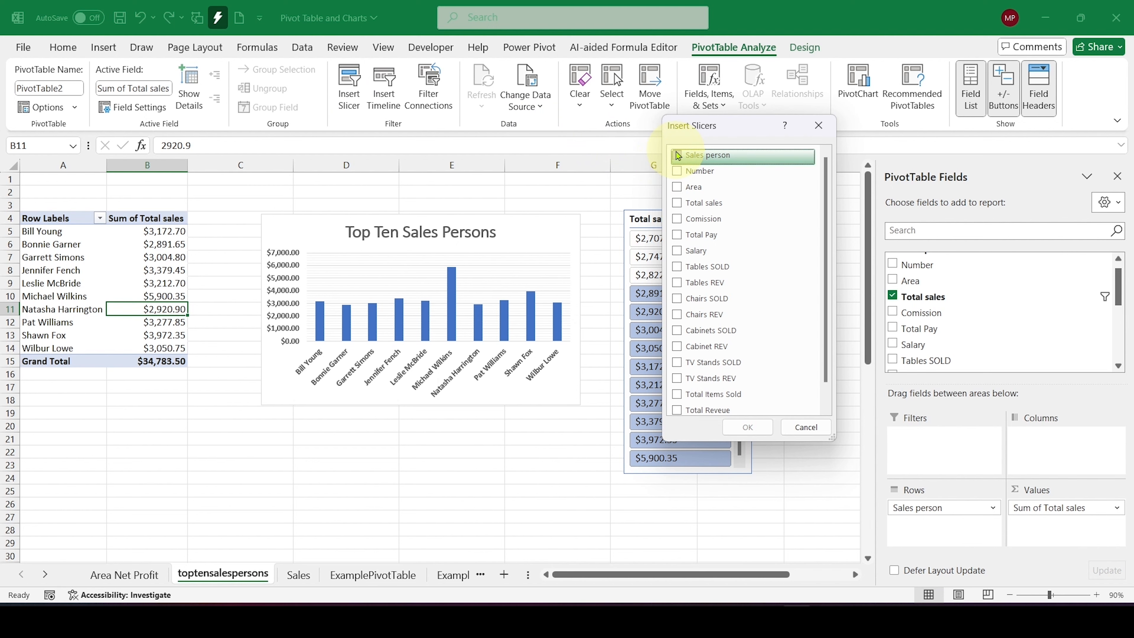
left_click(748, 427)
left_click_drag(455, 286, 838, 221)
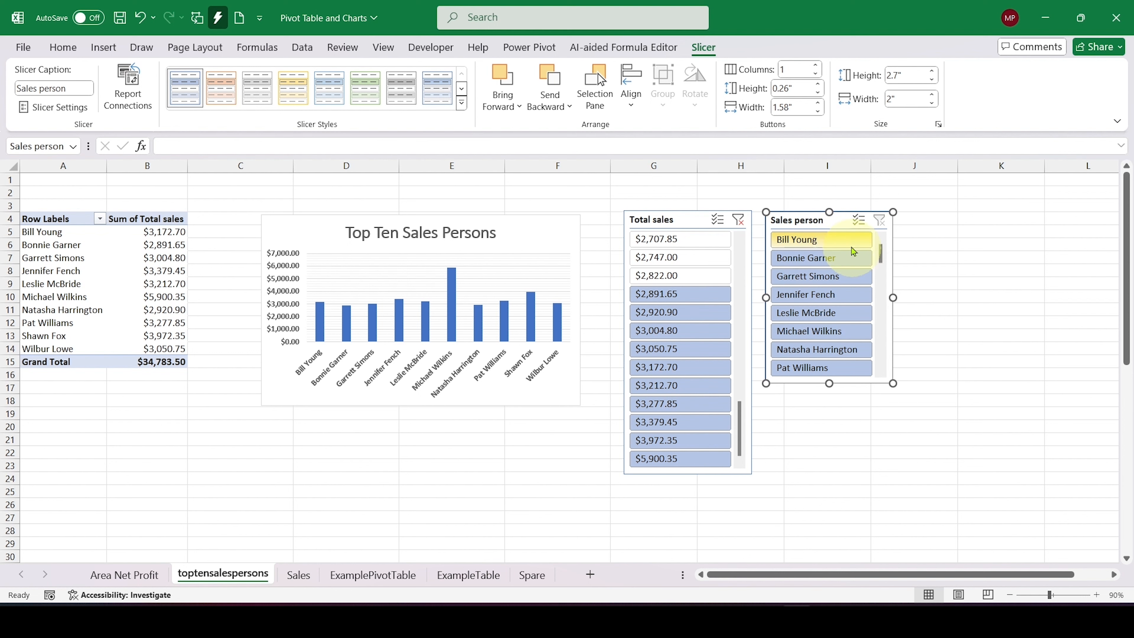
Step: Filter the Sales person slicer to its first, second, fourth, sixth and eighth entries, and clear that filter
left_click(843, 244)
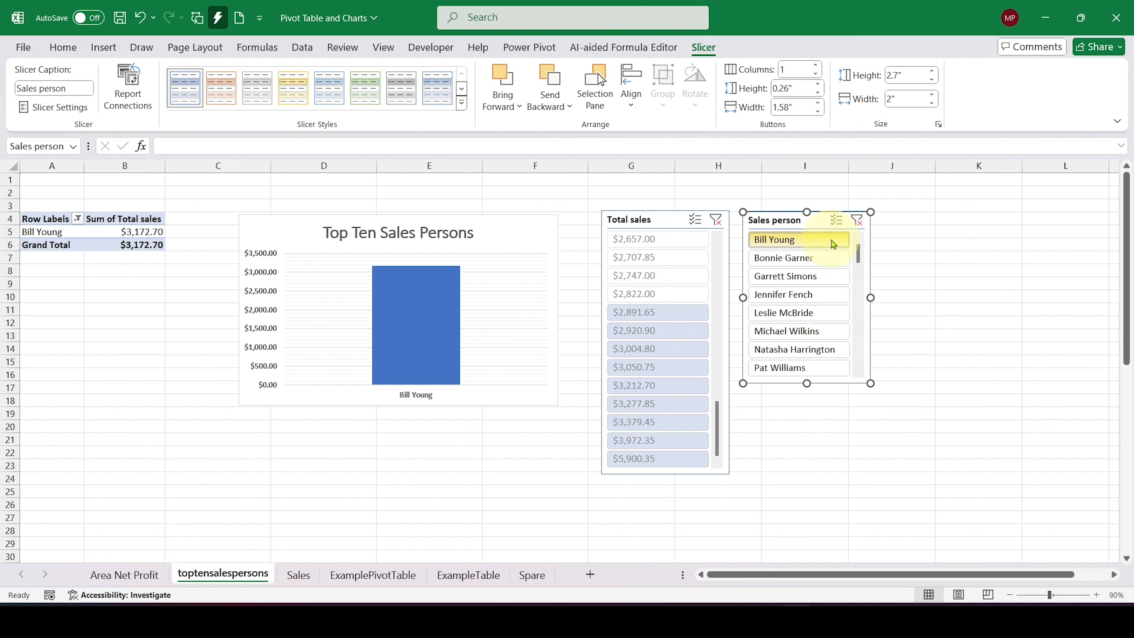
left_click(822, 260)
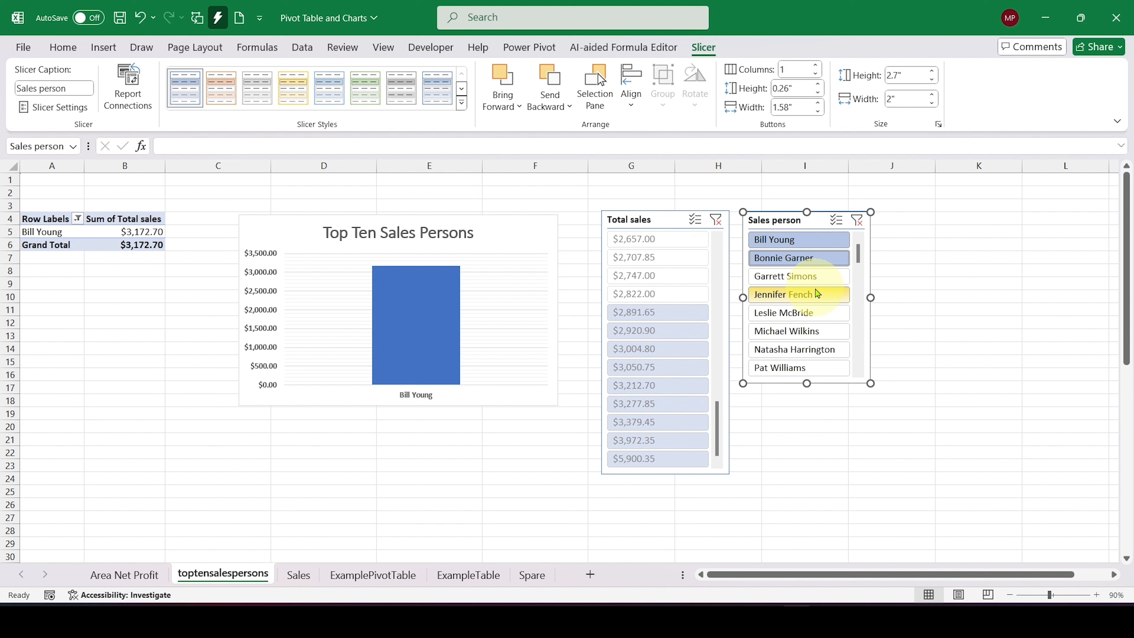
left_click(811, 298)
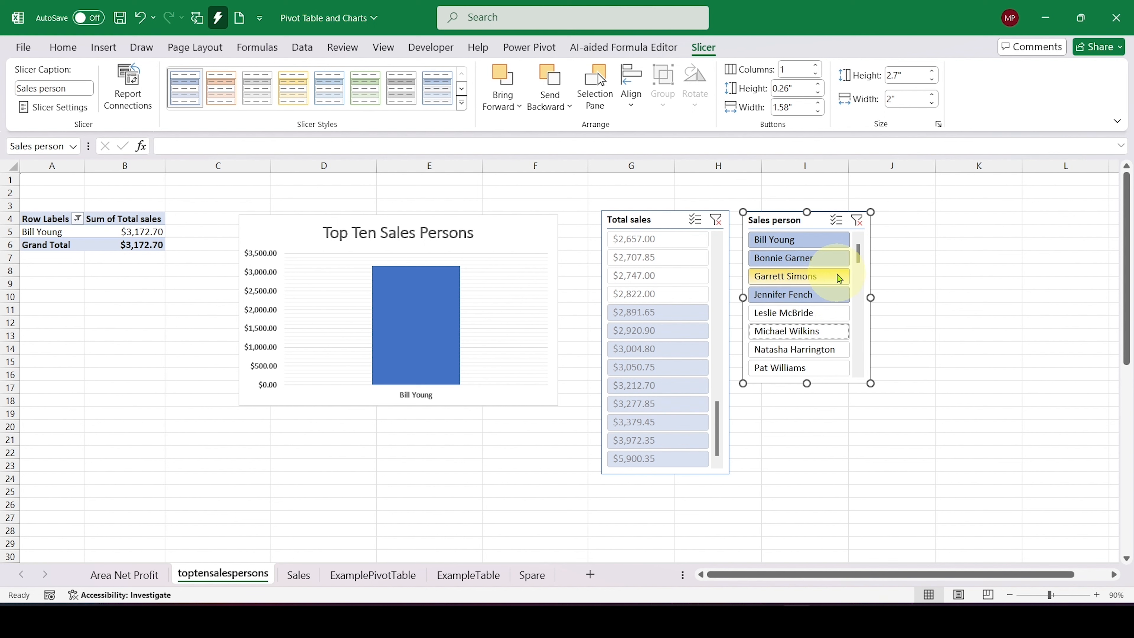
left_click(804, 295)
left_click(826, 330)
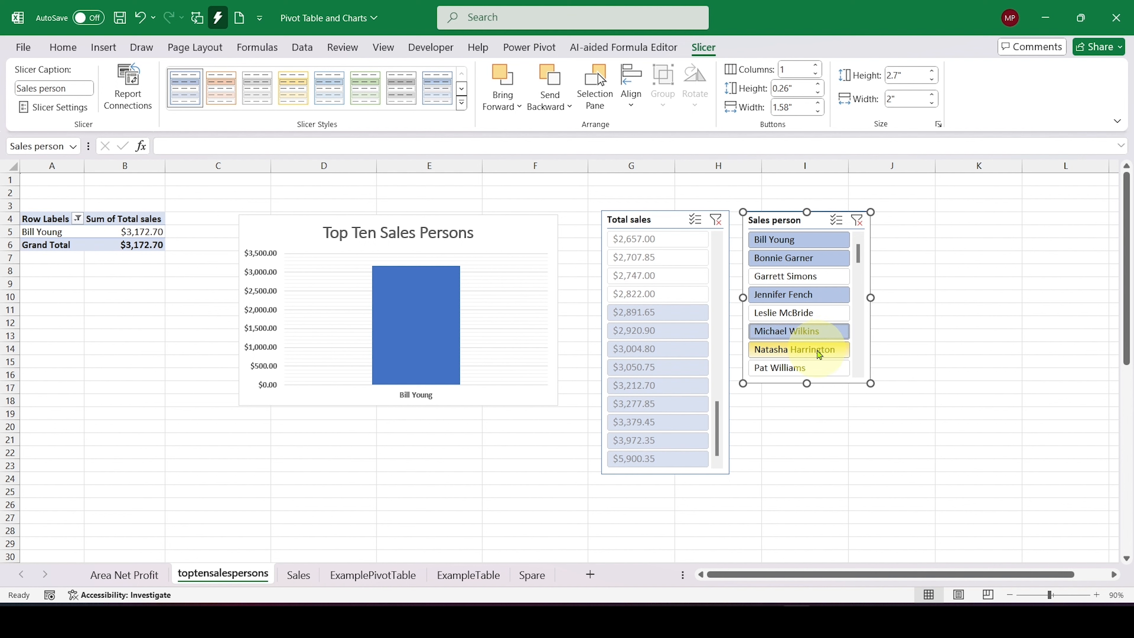
left_click(807, 370)
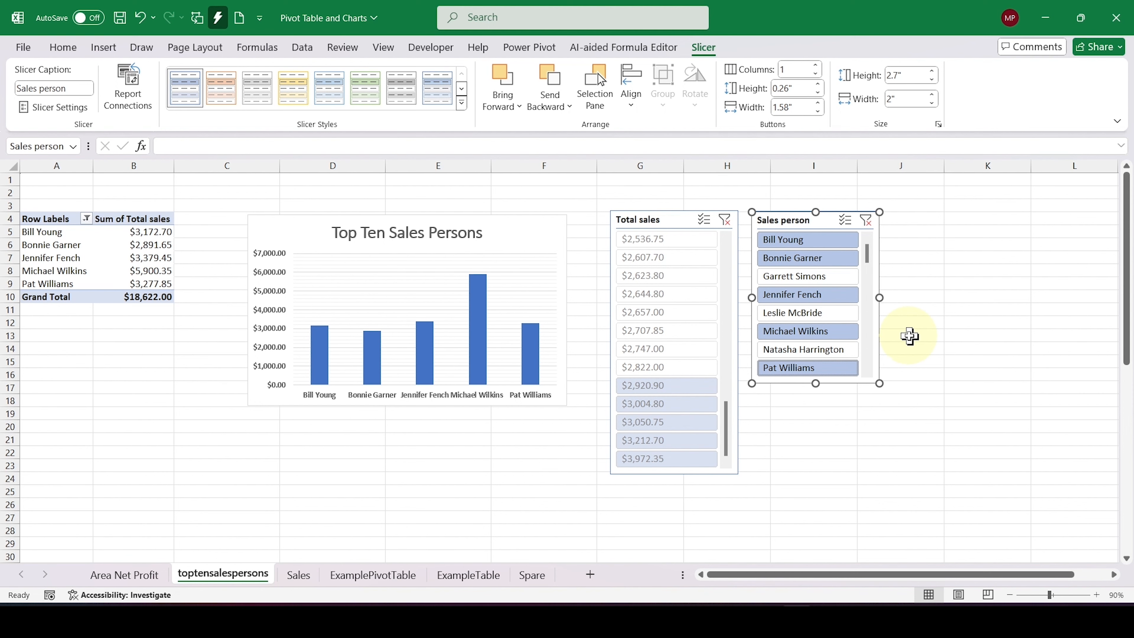
left_click(866, 220)
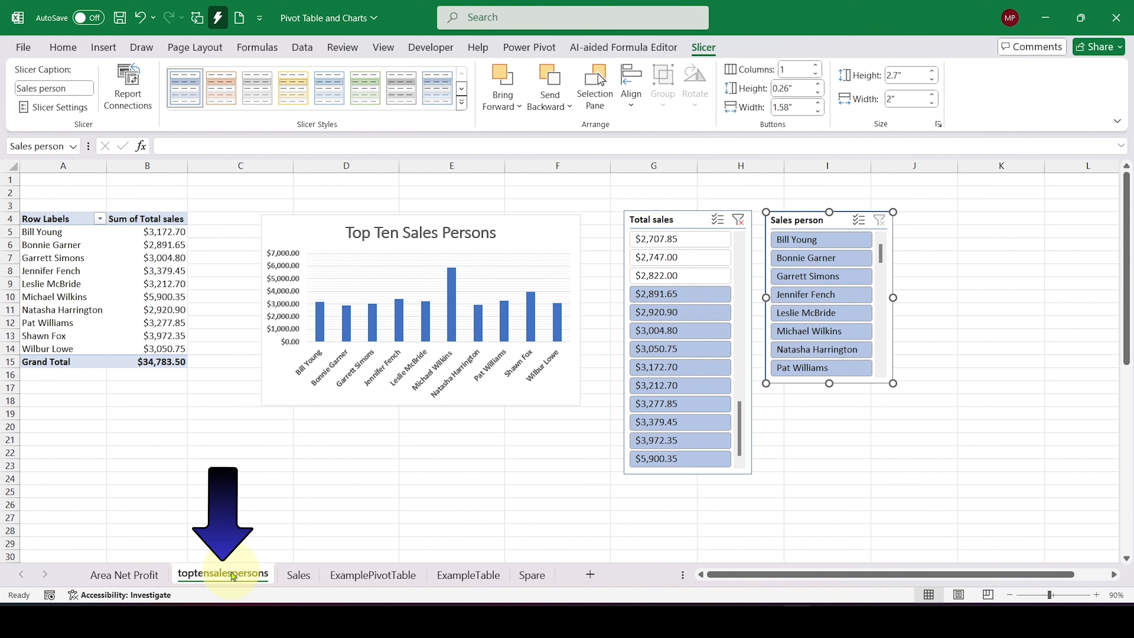
Step: Duplicate the toptensalespersons sheet and delete the PivotChart and both slicers from the copy
mouse_move(230, 576)
left_mouse_down()
mouse_move(250, 551)
mouse_move(295, 549)
left_mouse_up()
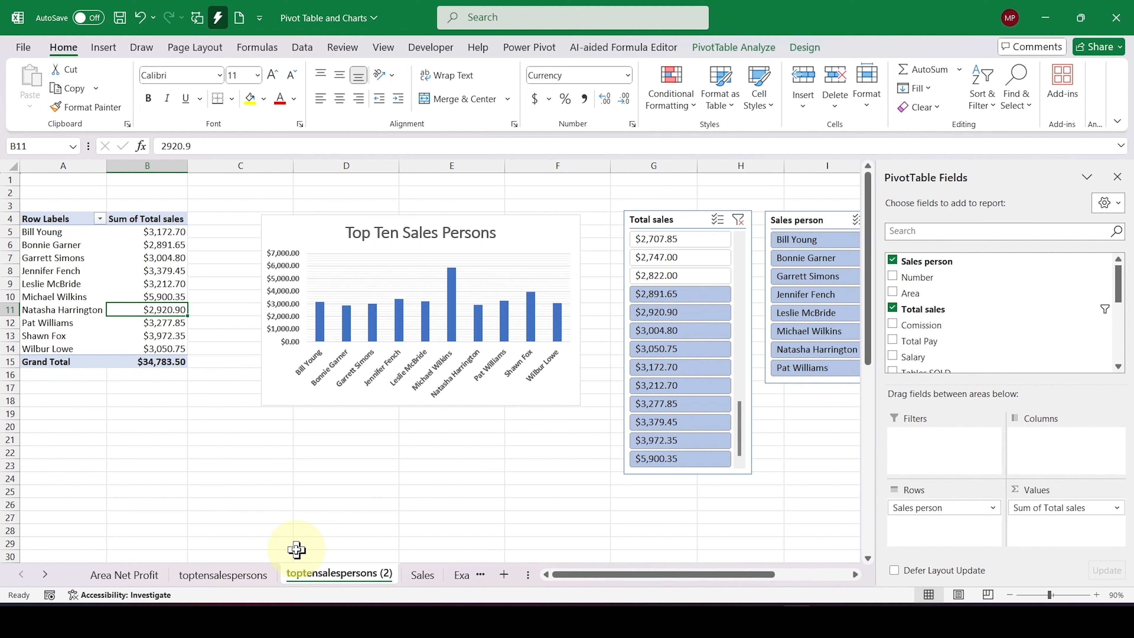
left_click(522, 229)
key("Delete")
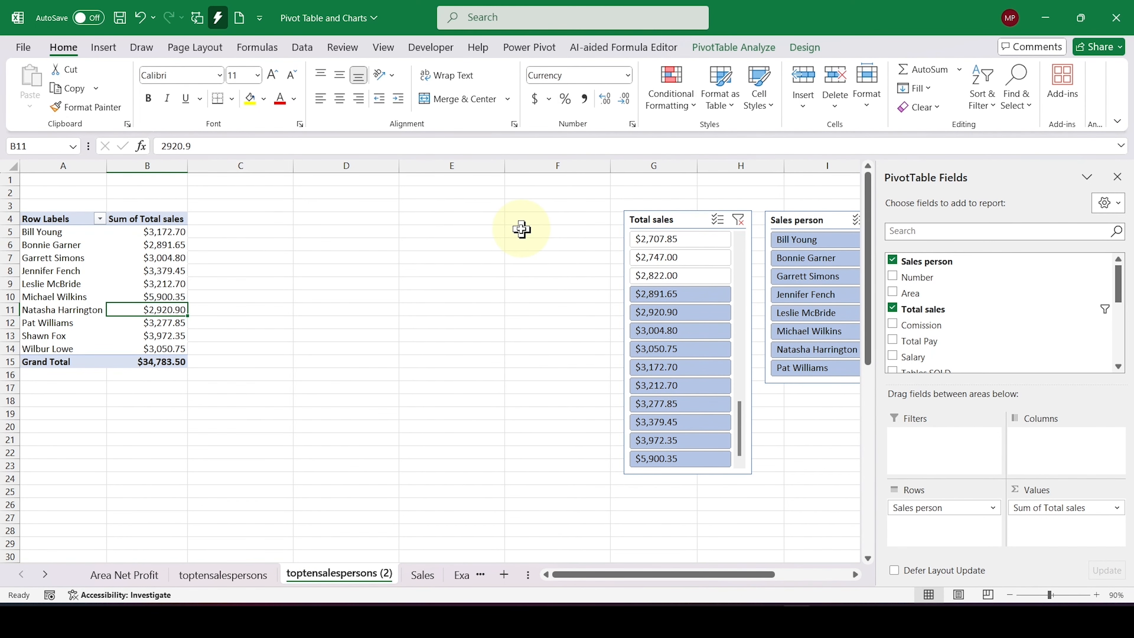
left_click(685, 217)
key("Delete")
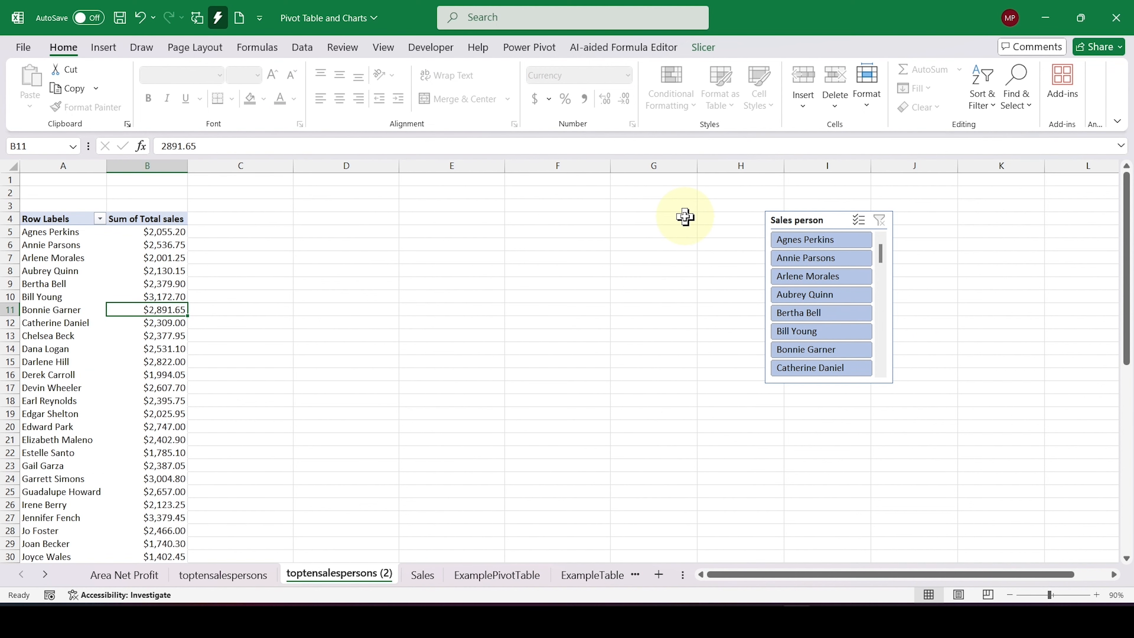
left_click(838, 216)
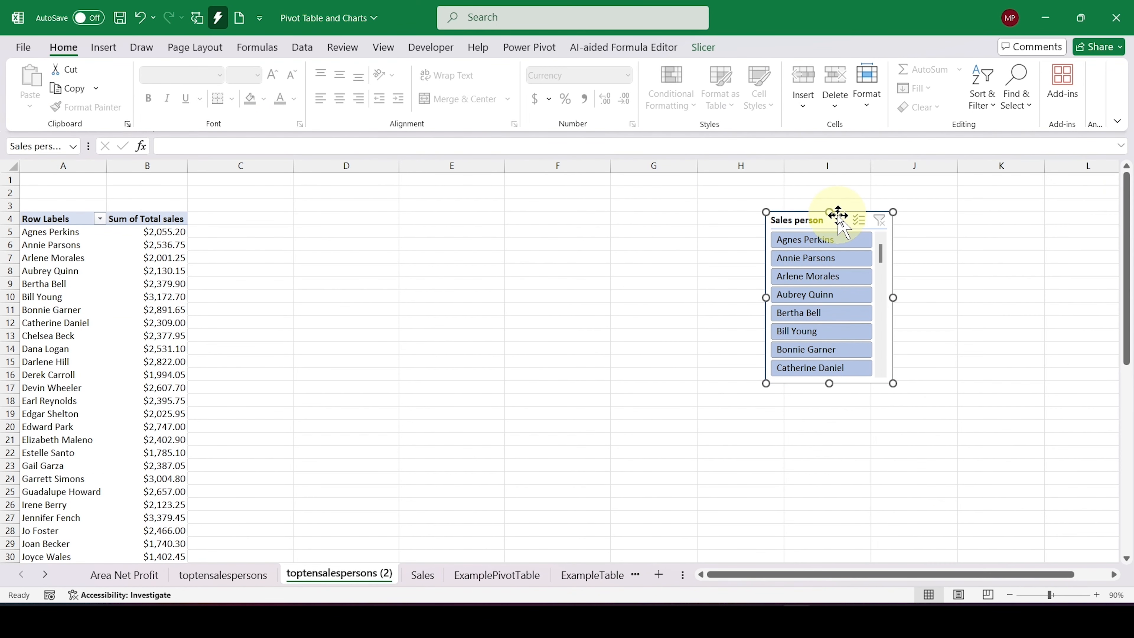
key("Delete")
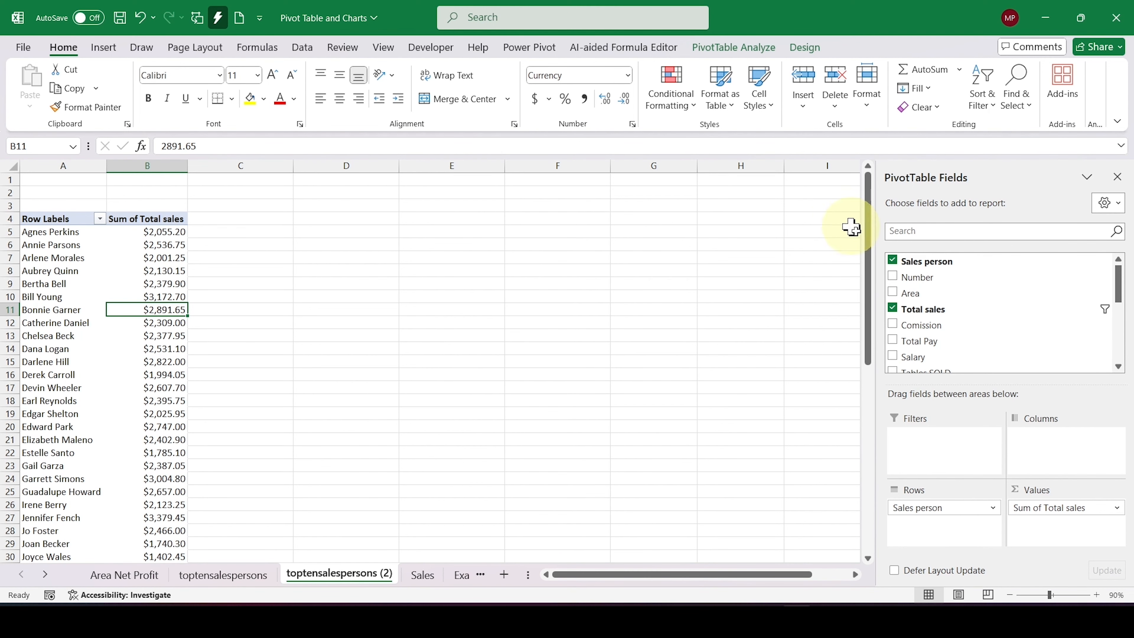
Step: Replace Sales person with Area in the copied pivot table's rows and remove Sum of Total sales from its values
left_click_drag(907, 292, 755, 468)
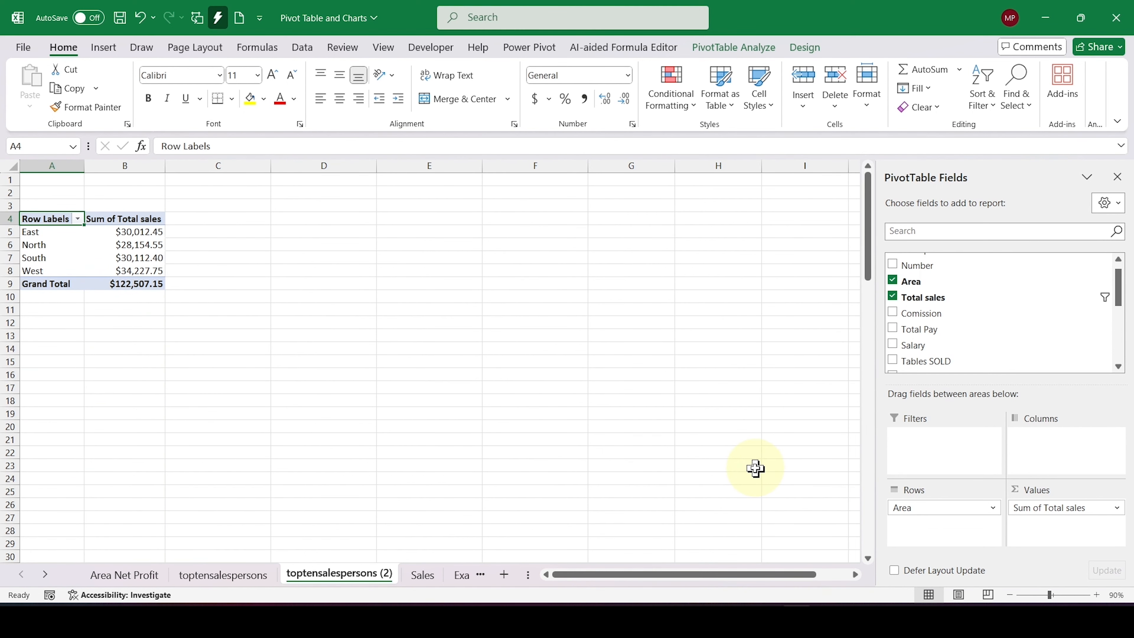
left_click_drag(1027, 507, 758, 476)
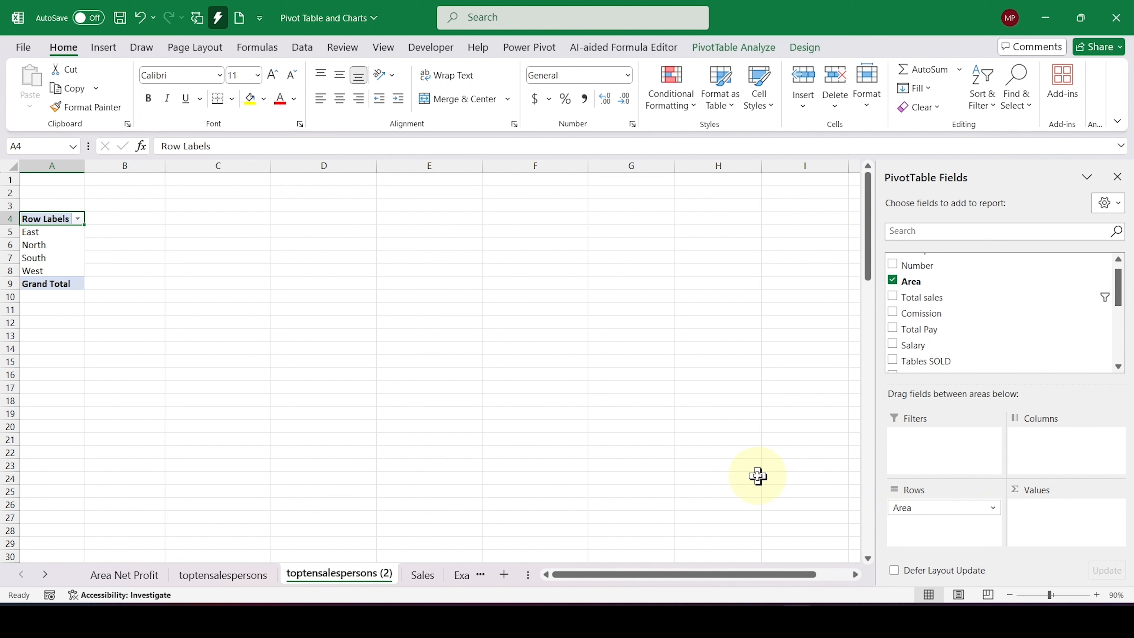
Step: Add Tables SOLD, Chairs SOLD, TV Stands SOLD and Cabinets SOLD, in that order, to the pivot table's values
scroll(904, 264, "down", 3)
scroll(904, 260, "up", 1)
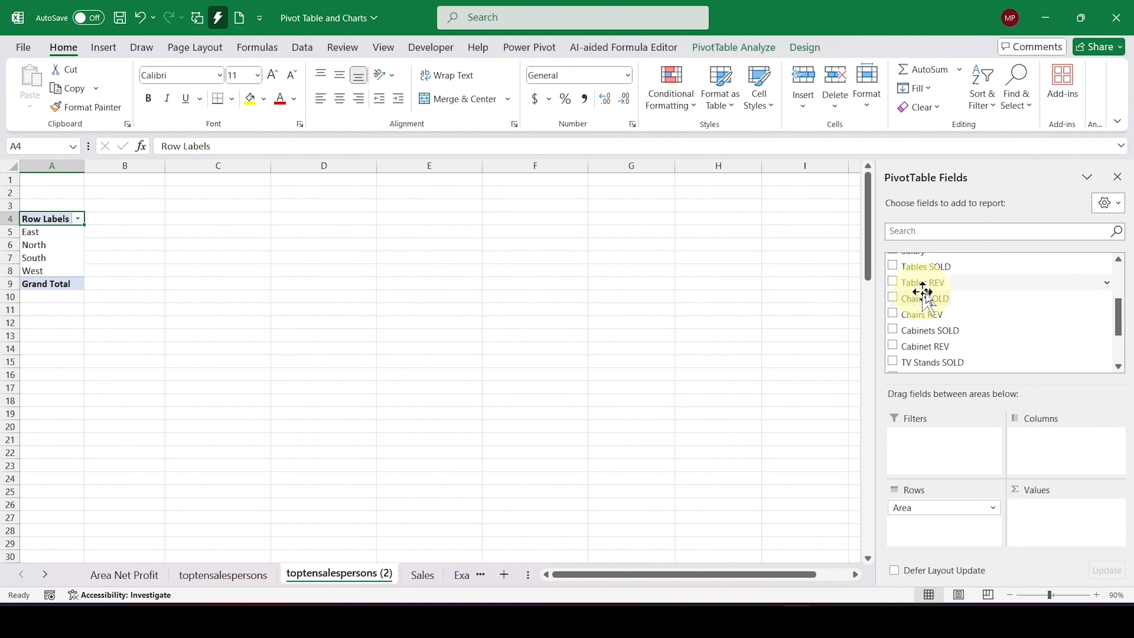
scroll(973, 327, "up", 2)
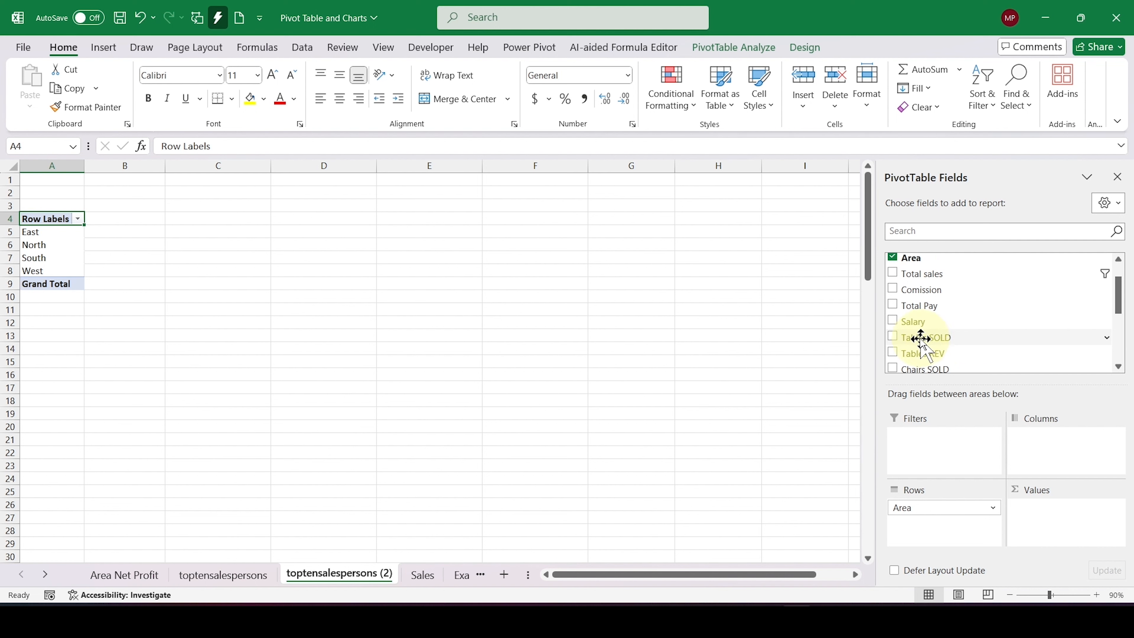
left_click_drag(921, 340, 1054, 507)
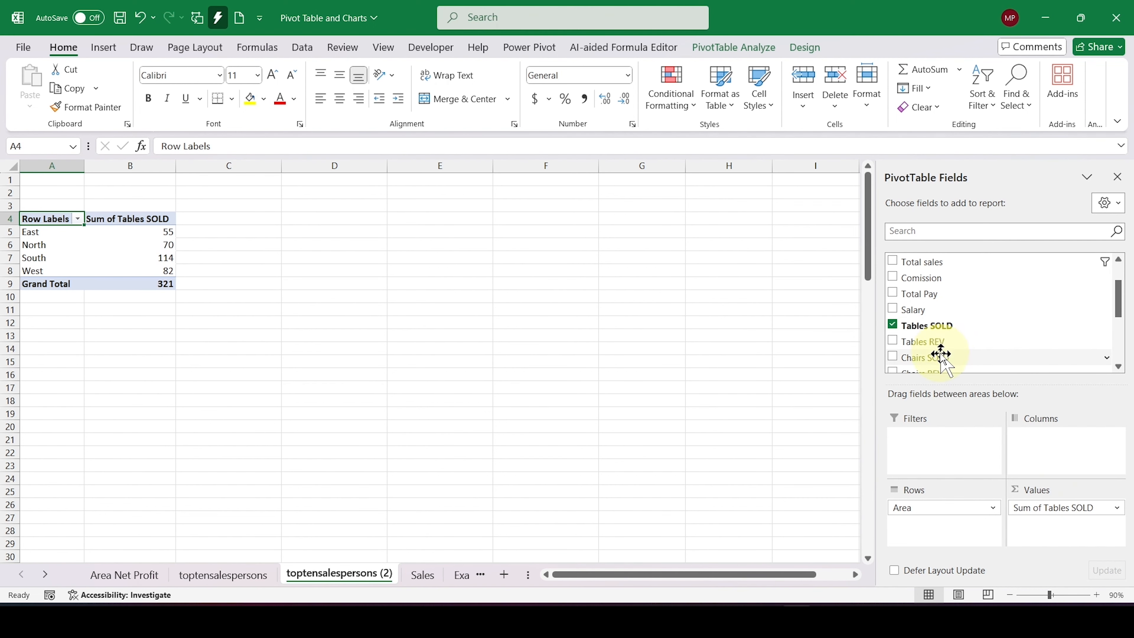
left_click_drag(938, 358, 1054, 518)
scroll(946, 286, "down", 2)
left_click_drag(942, 283, 1048, 534)
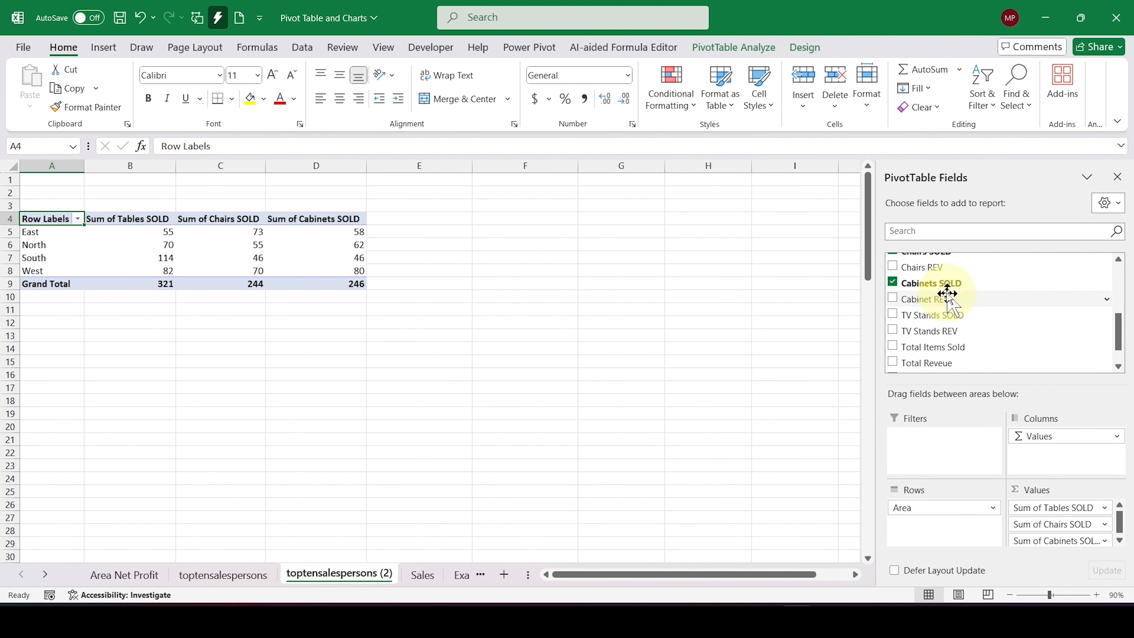
left_click_drag(936, 320, 1077, 534)
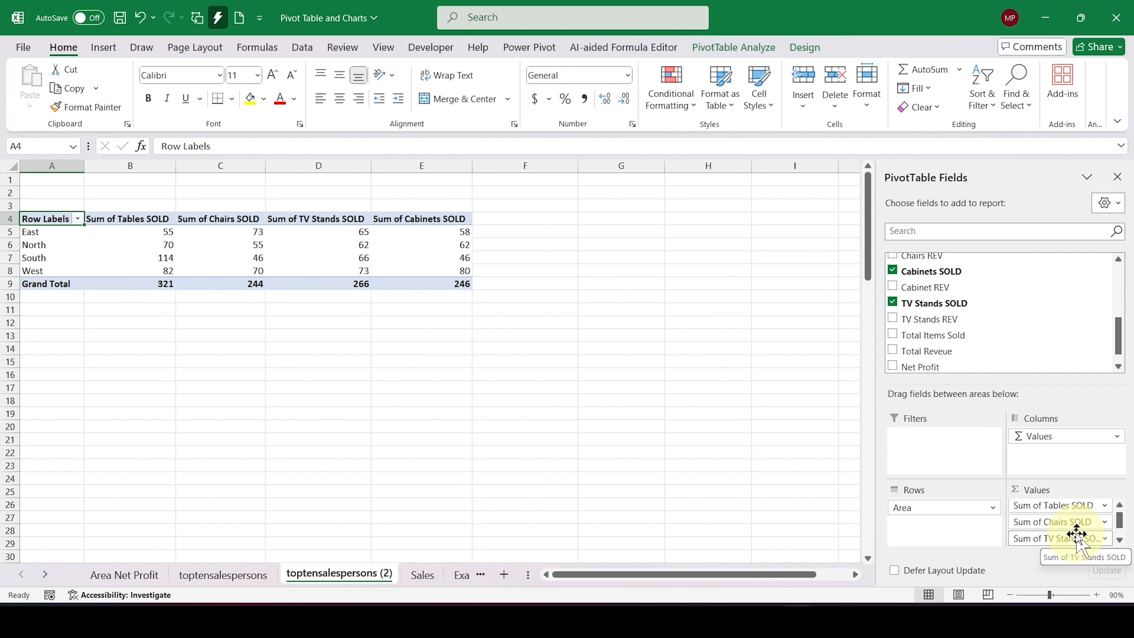
Step: Insert a Clustered Bar PivotChart of the items sold per area
left_click(389, 261)
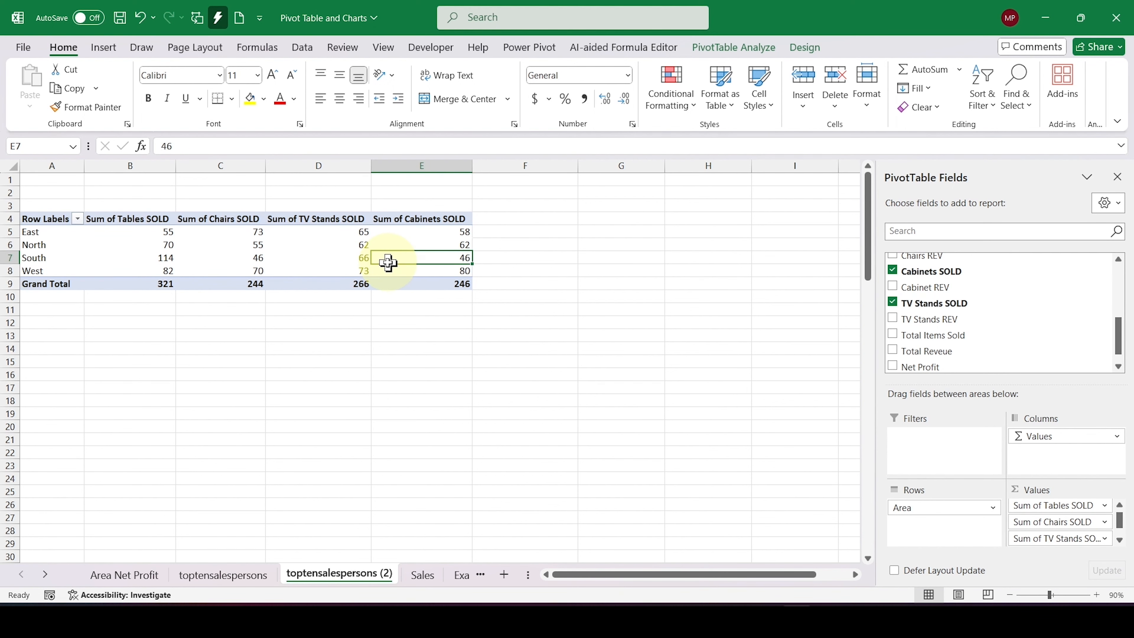
left_click(731, 49)
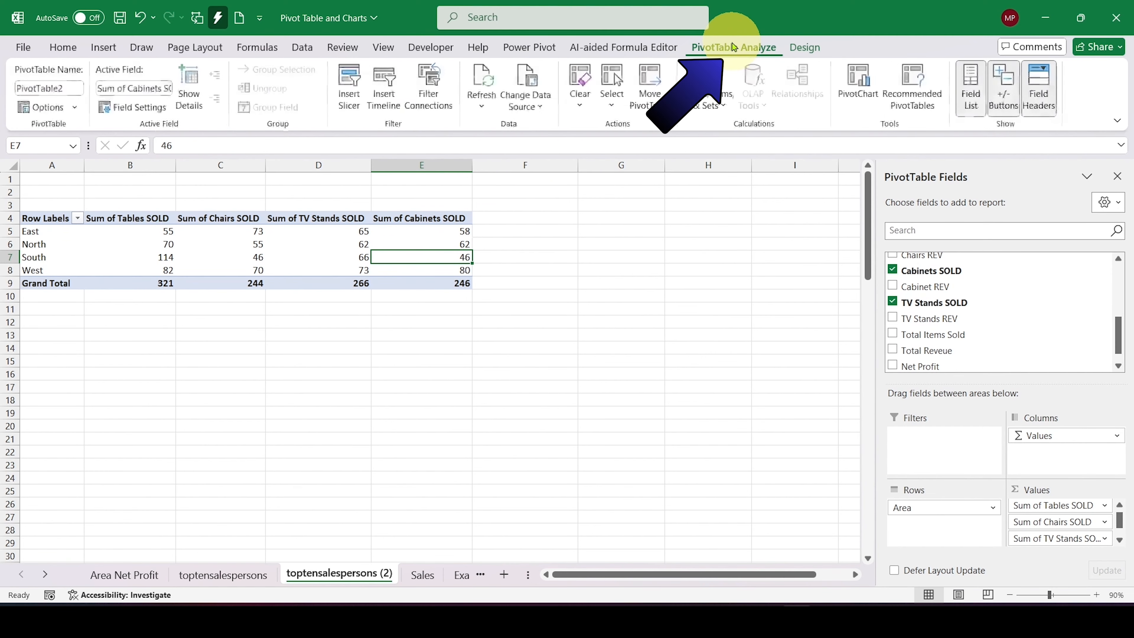
left_click(862, 97)
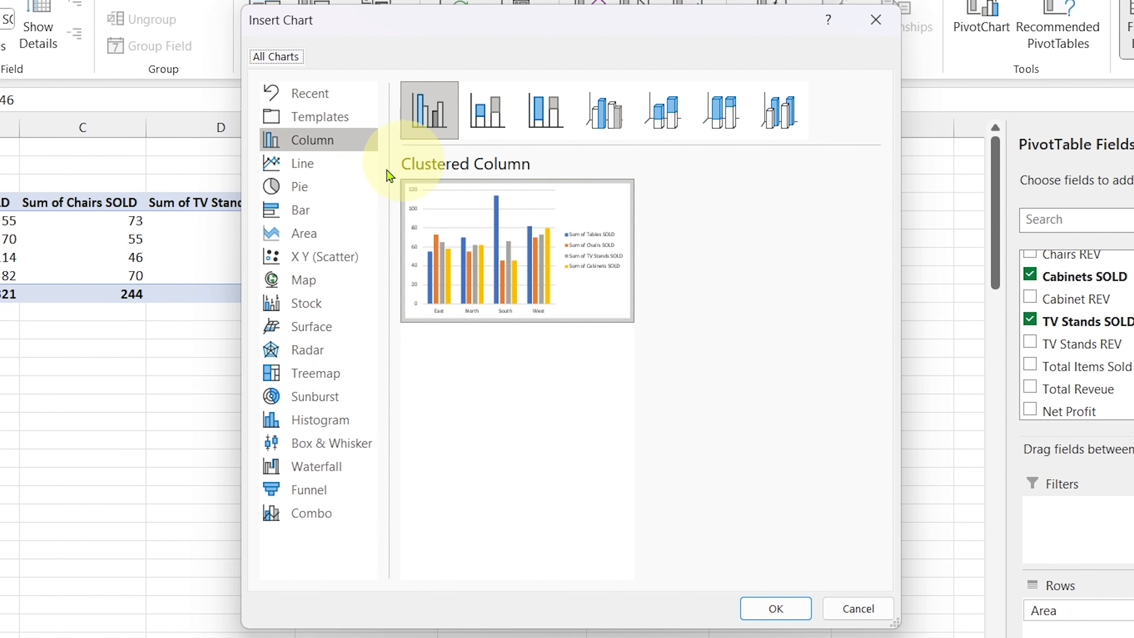
left_click(316, 217)
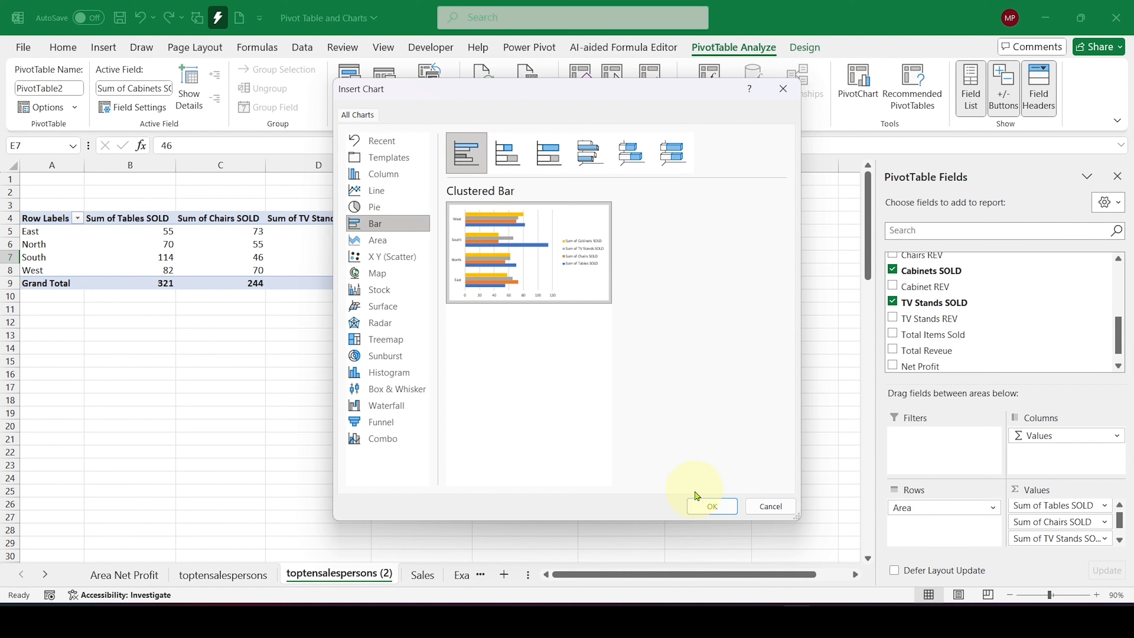
left_click(764, 595)
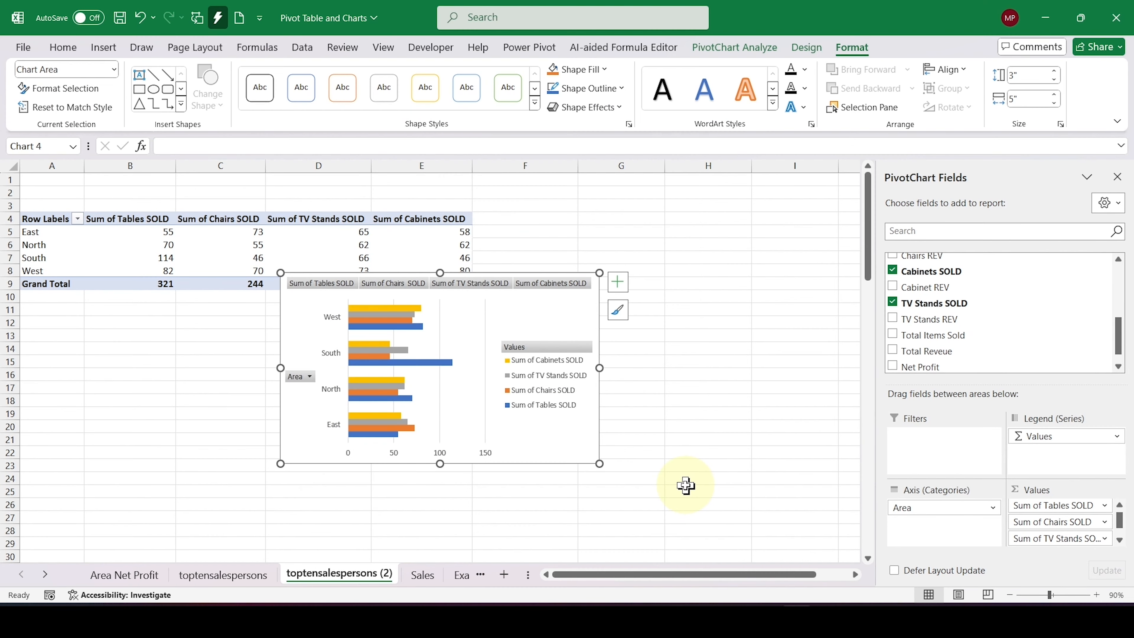
Step: Hide all field buttons on the PivotChart and move the chart below the pivot table
right_click(337, 289)
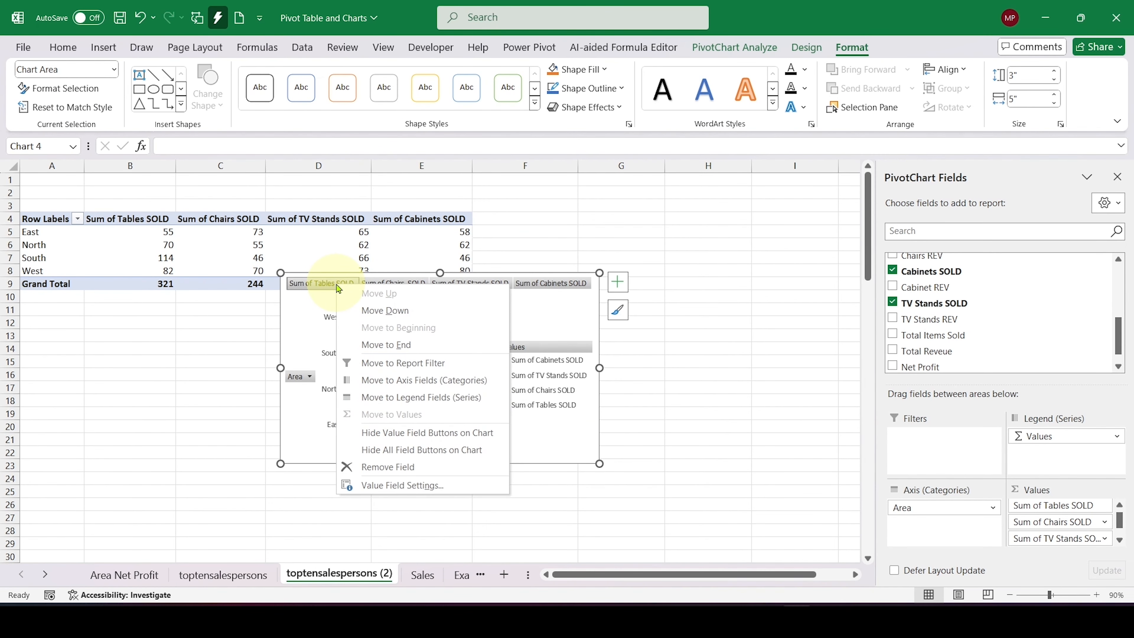
left_click(502, 454)
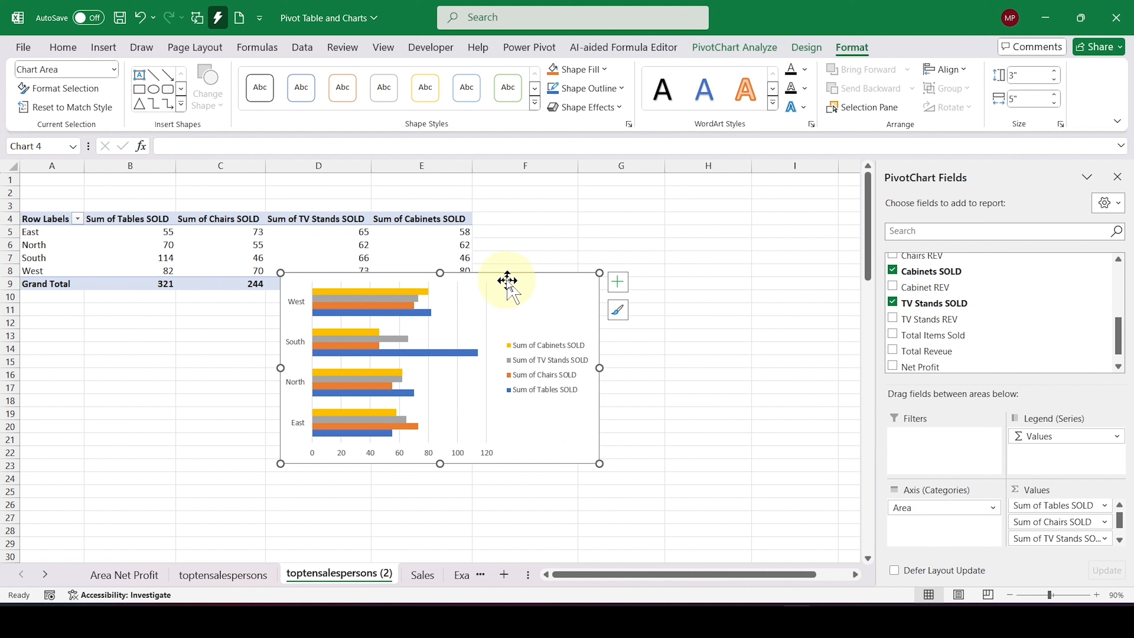
left_click_drag(510, 276, 299, 321)
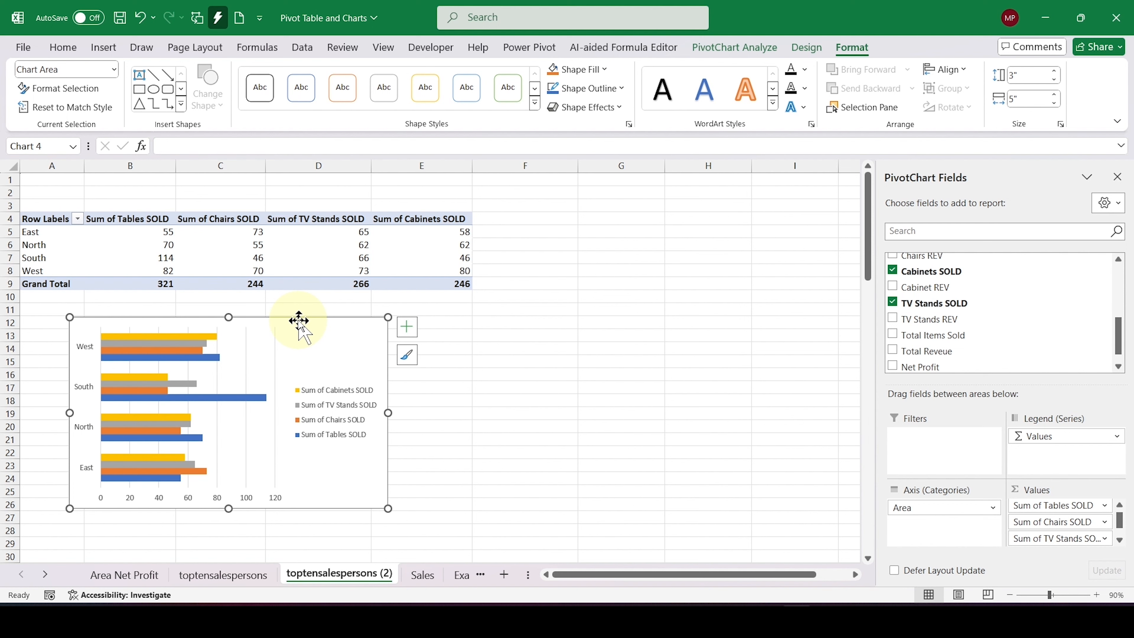
Step: Add a chart title to the PivotChart reading "Items sold per area"
left_click(407, 327)
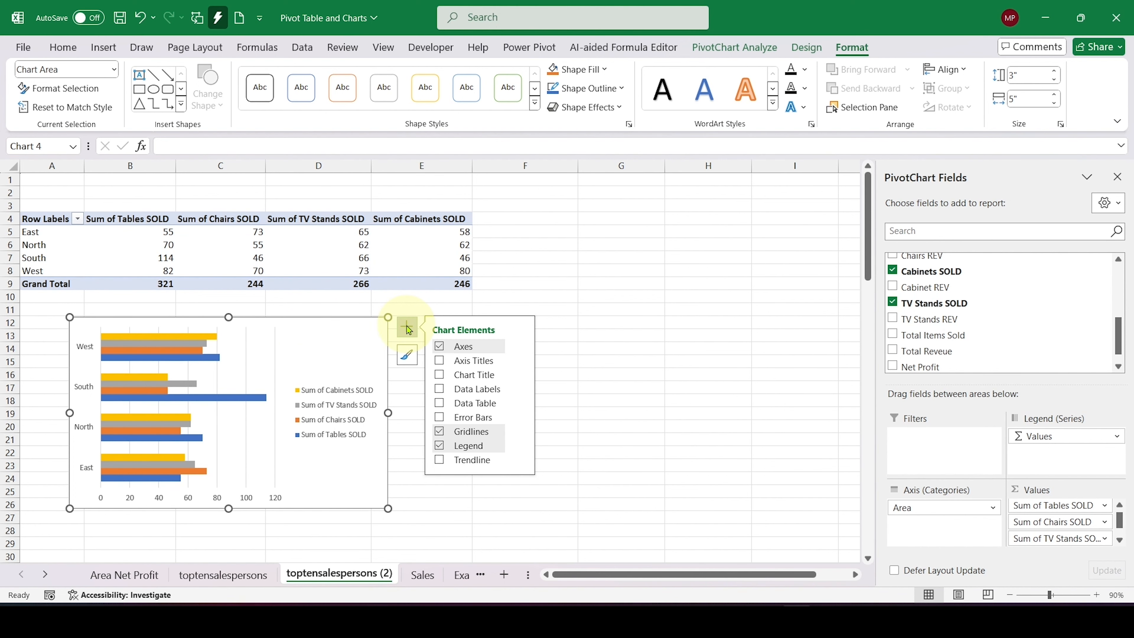
left_click(440, 377)
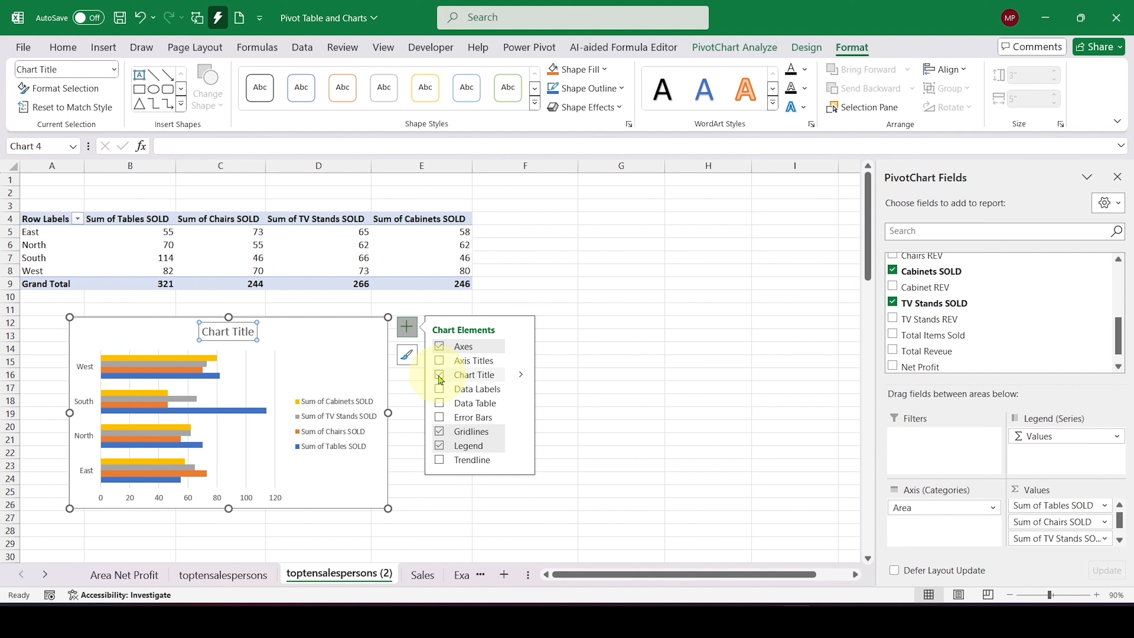
left_click(210, 334)
triple_click(205, 336)
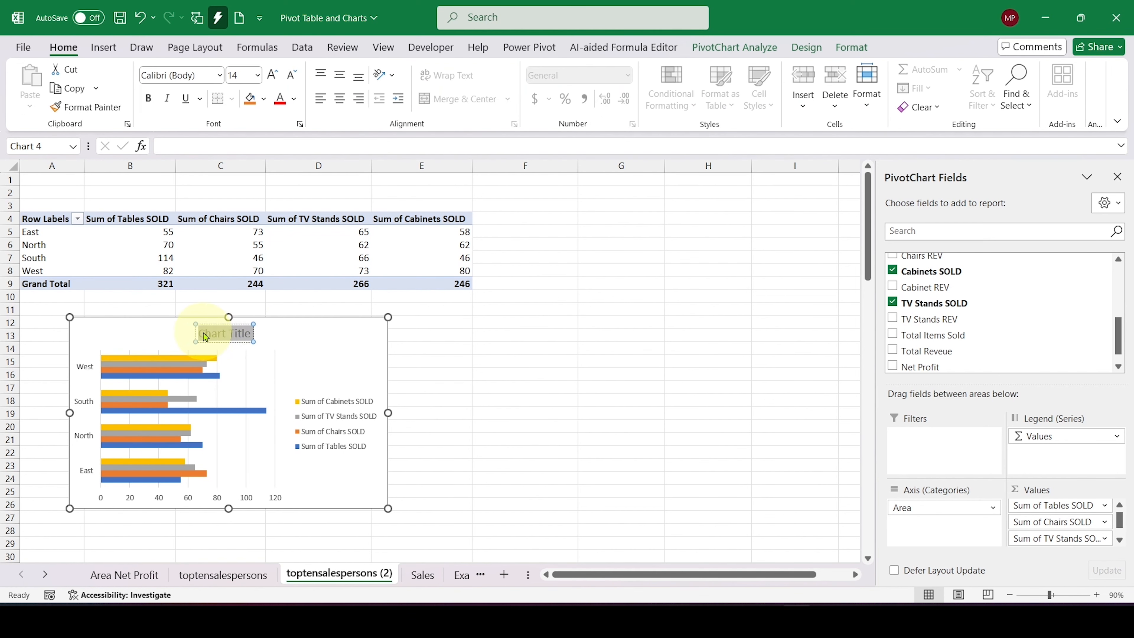
type("Items s")
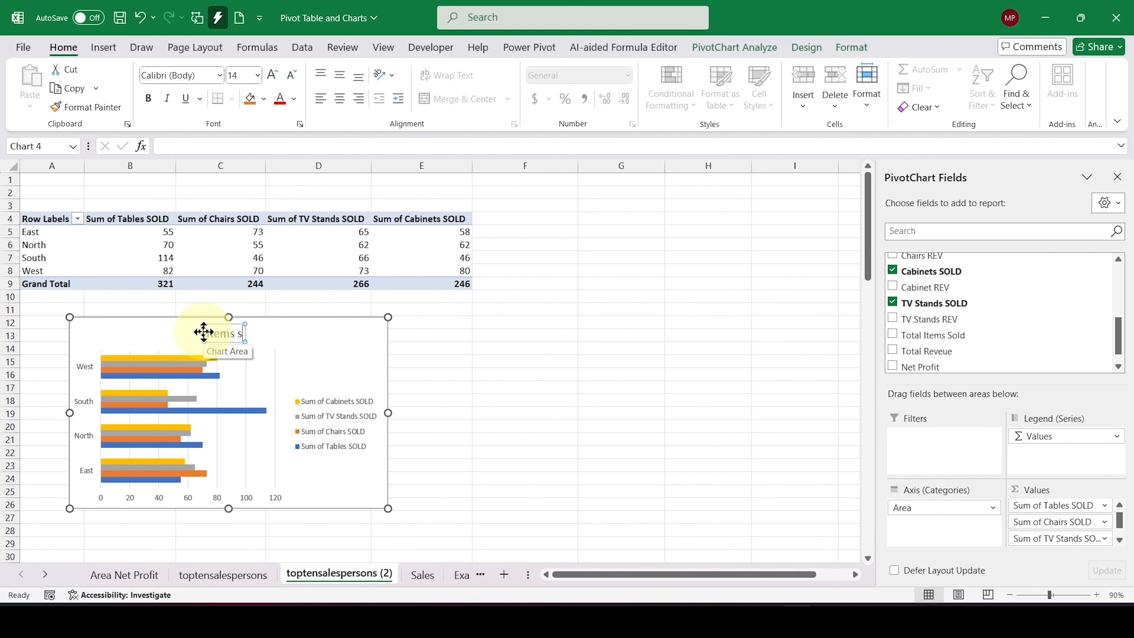
type("ola pe")
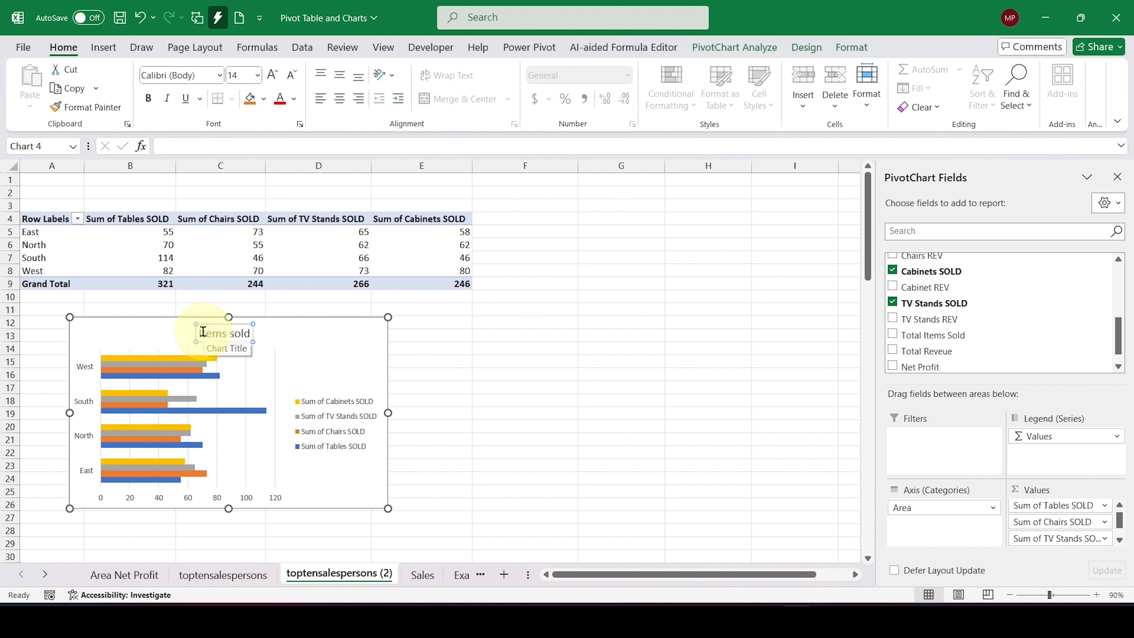
type("r are")
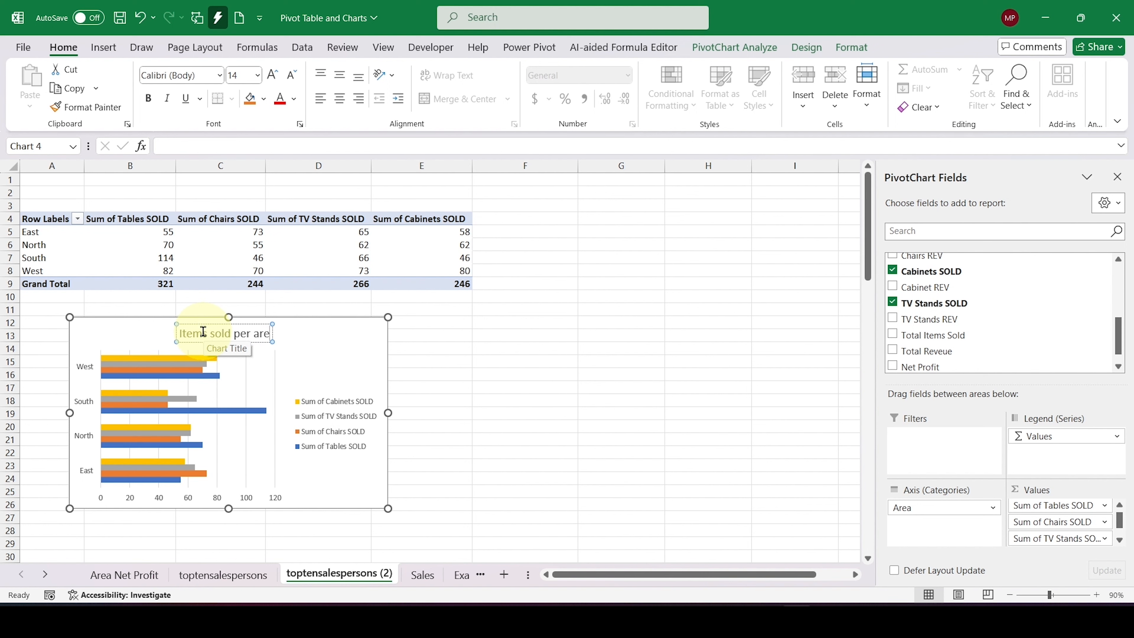
type("a")
left_click(320, 345)
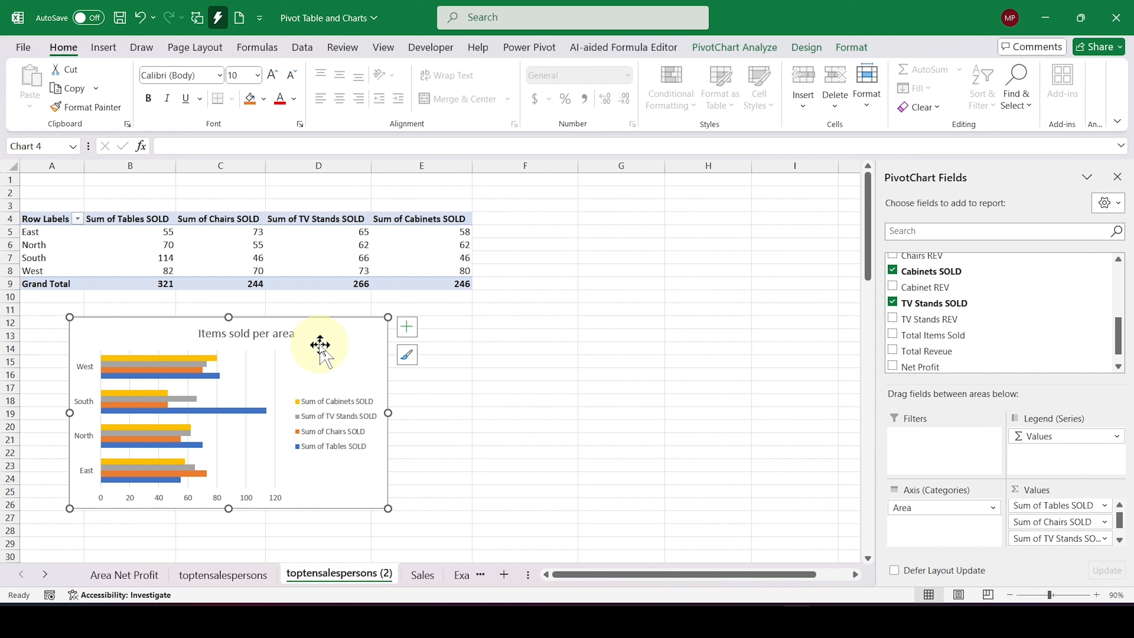
Step: Apply chart Style 3 to the items sold PivotChart
left_click(407, 355)
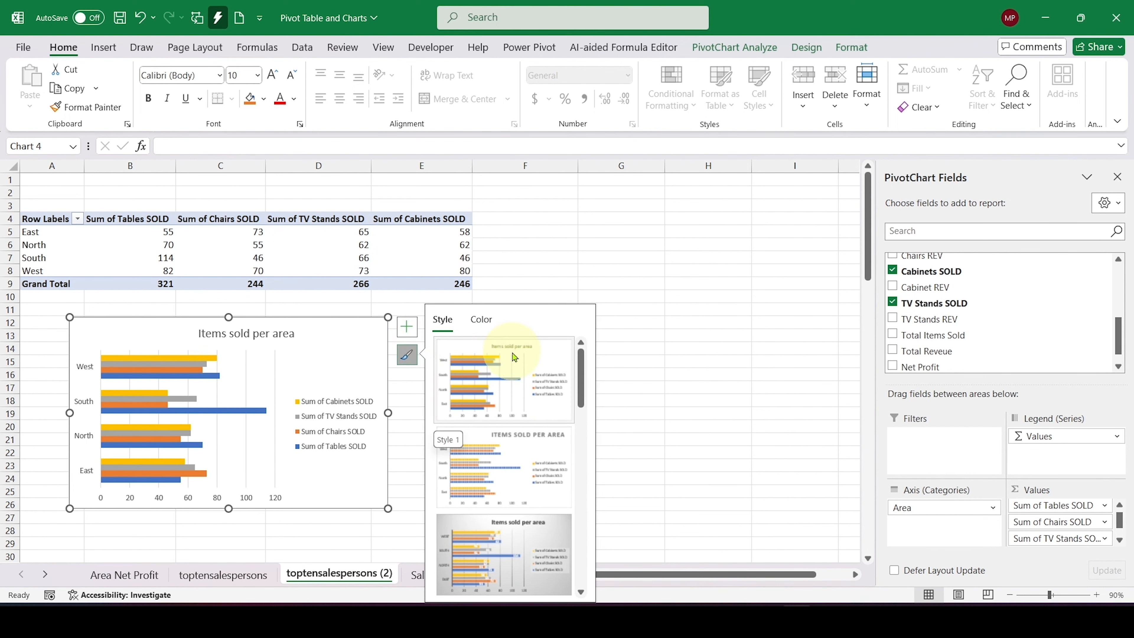
left_click(525, 568)
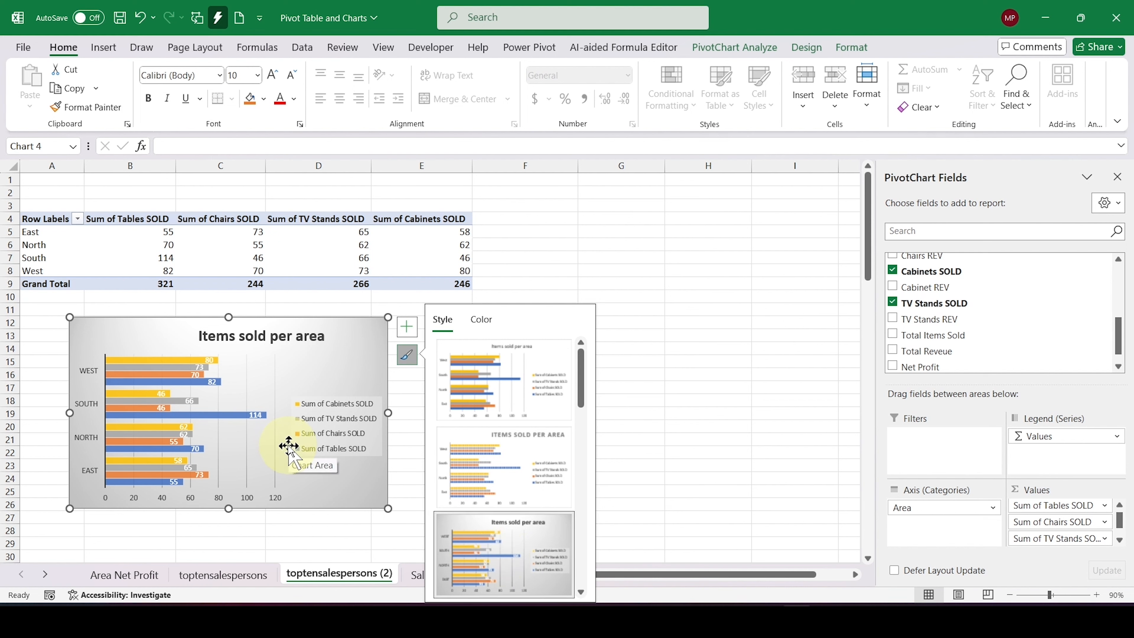
left_click(531, 560)
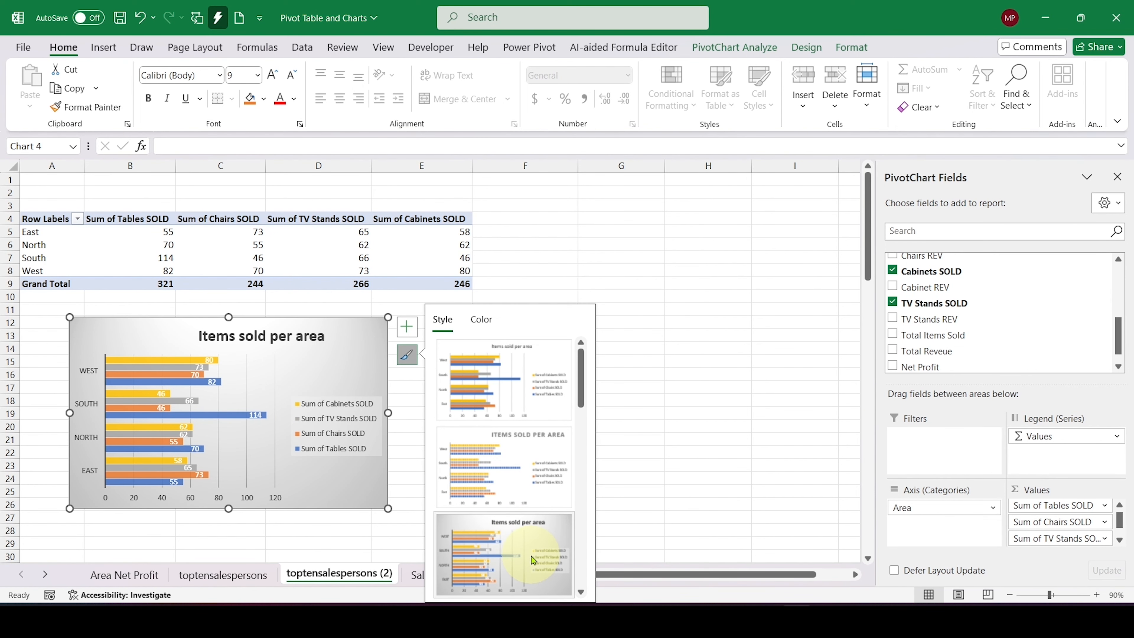
left_click(700, 454)
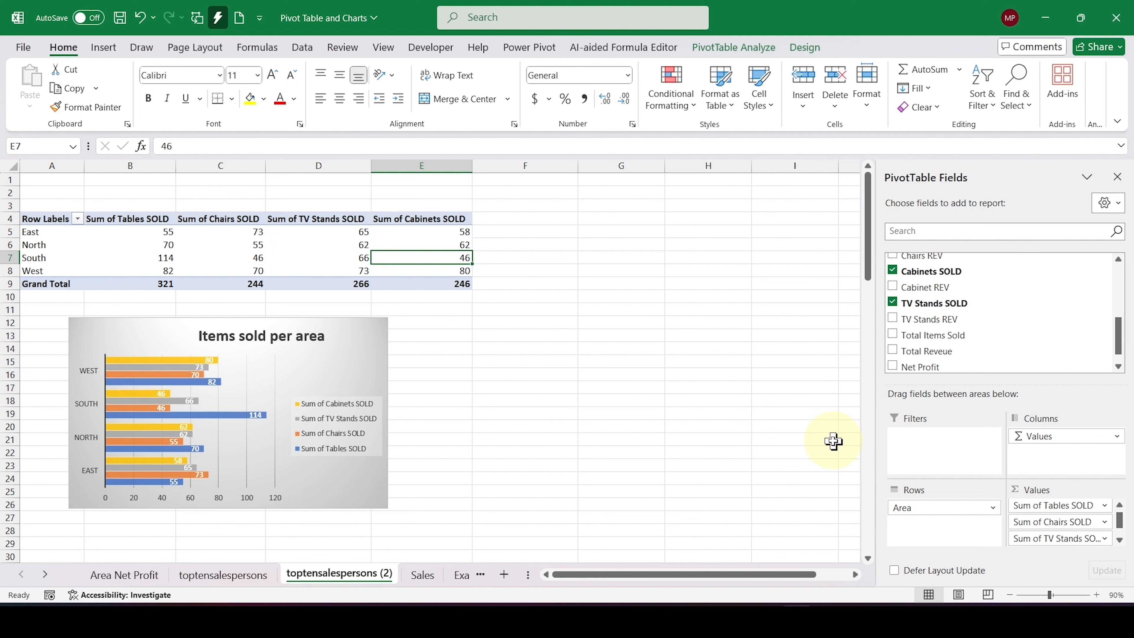
Step: Insert slicers for Area and Chairs SOLD and place them side by side, beside the pivot table
left_click(311, 377)
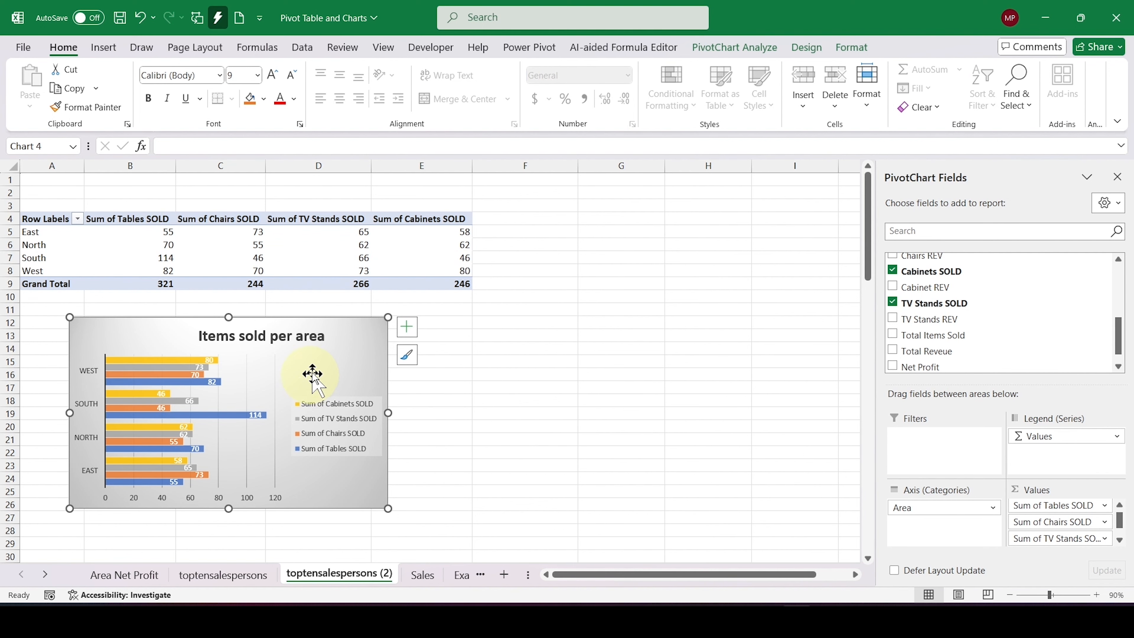
left_click(724, 47)
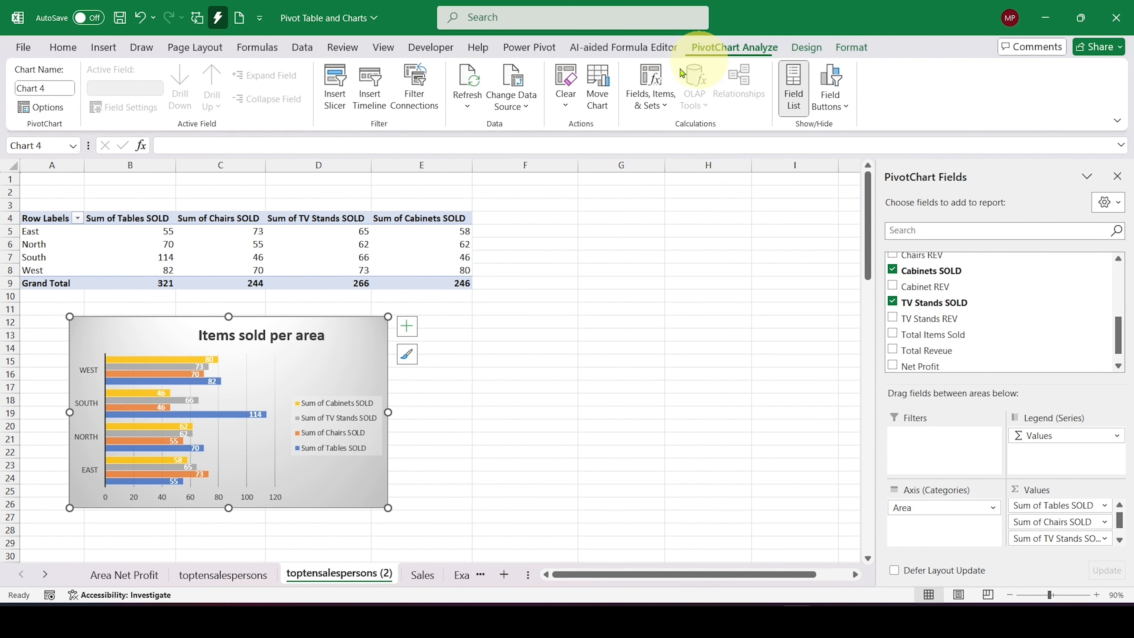
left_click(335, 87)
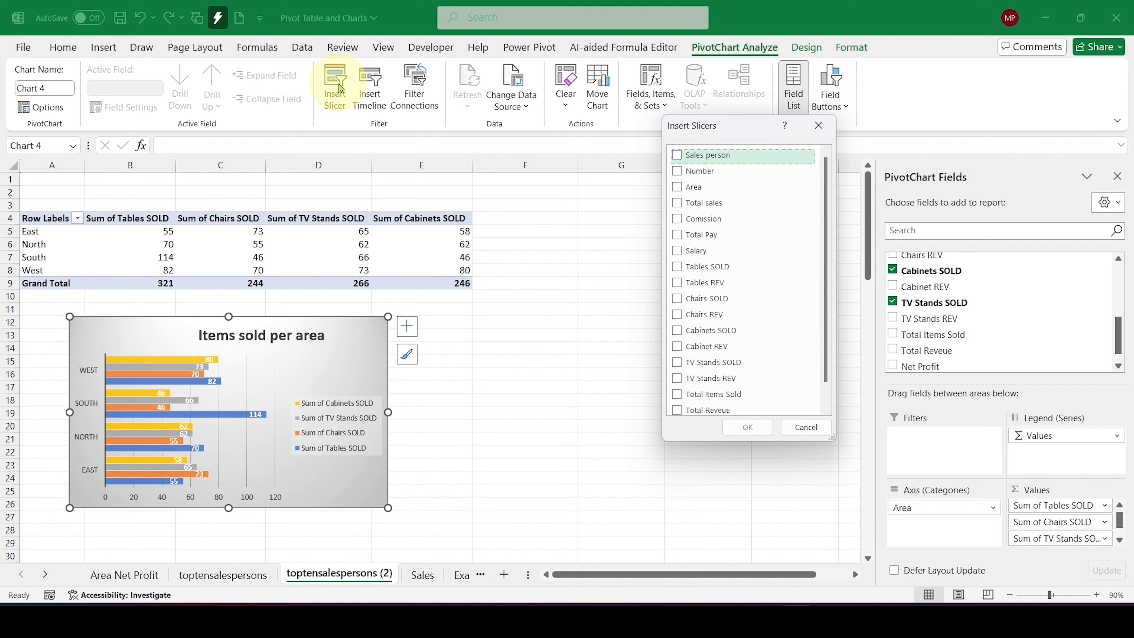
left_click_drag(715, 126, 710, 169)
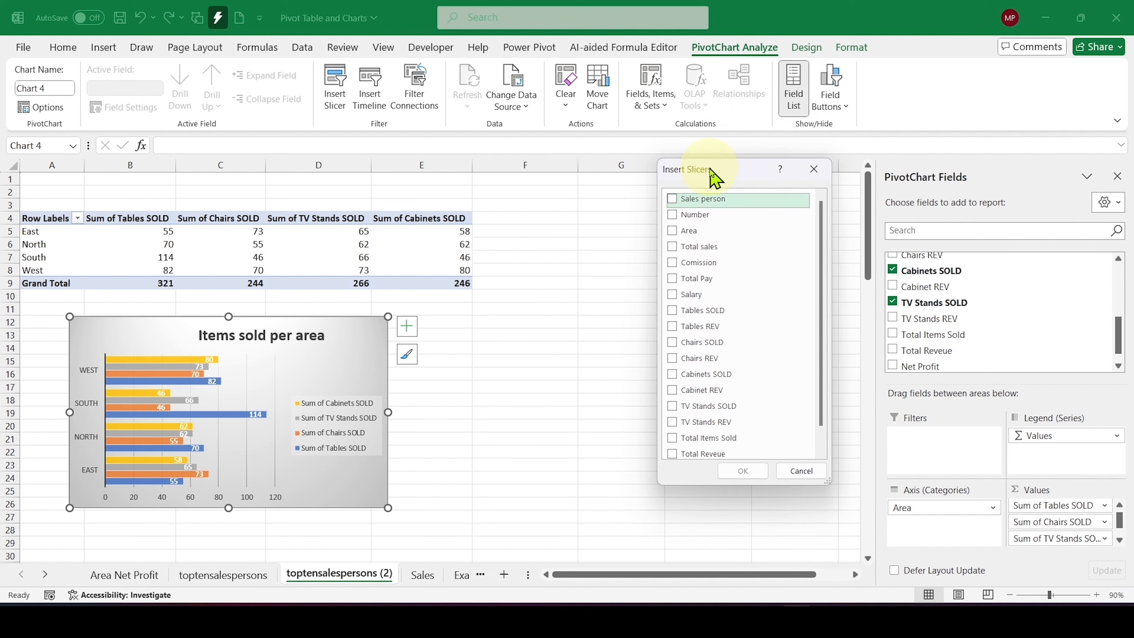
left_click(681, 230)
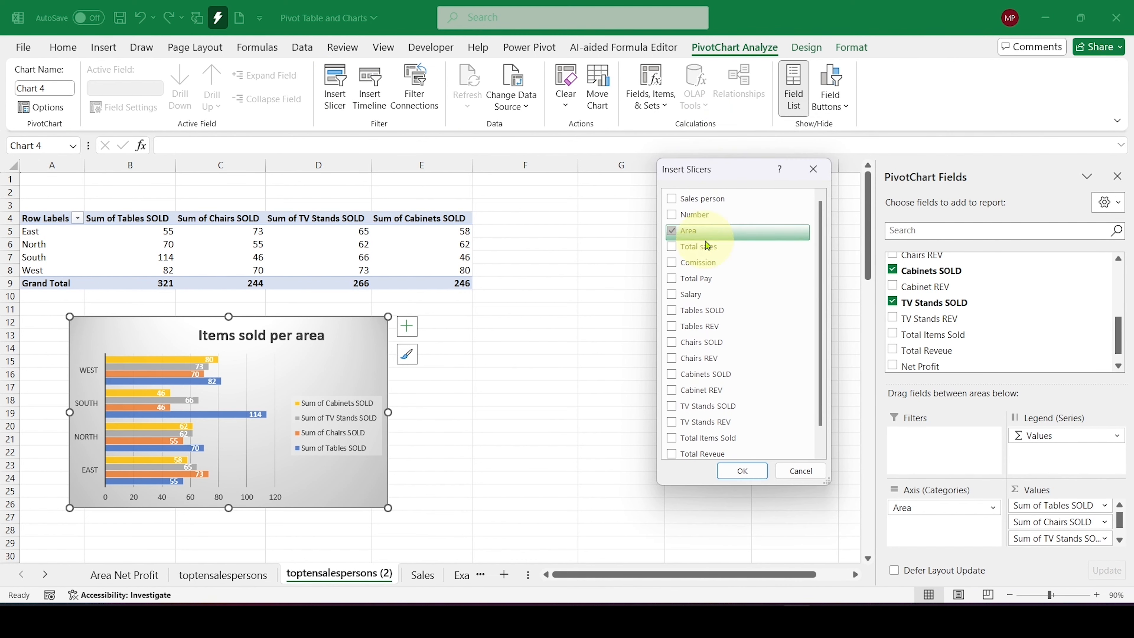
left_click(705, 343)
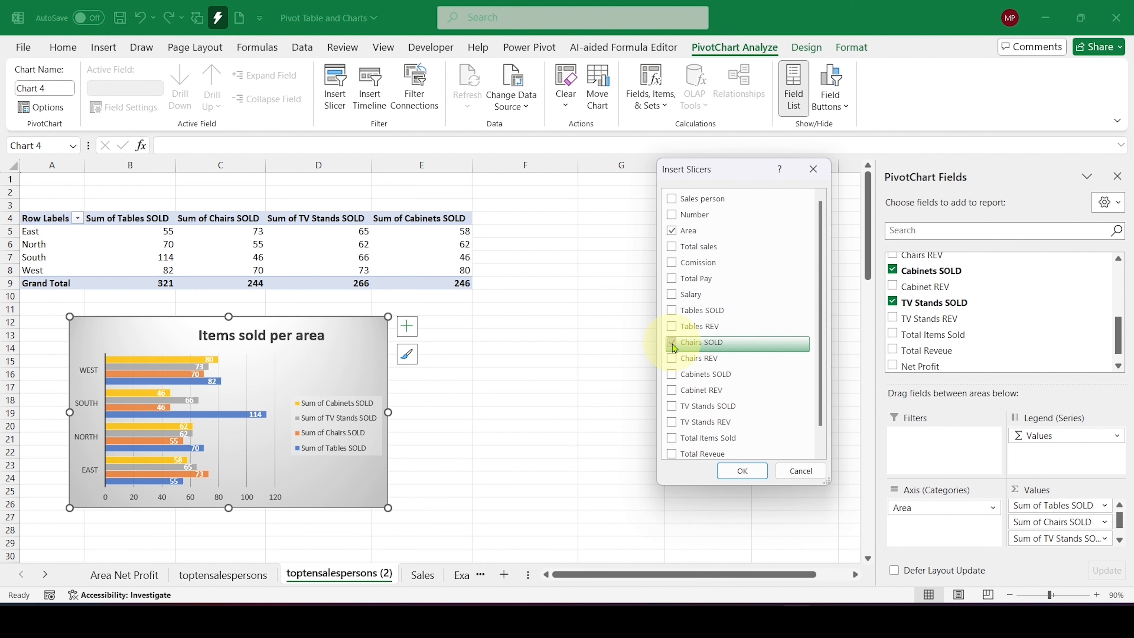
left_click(742, 471)
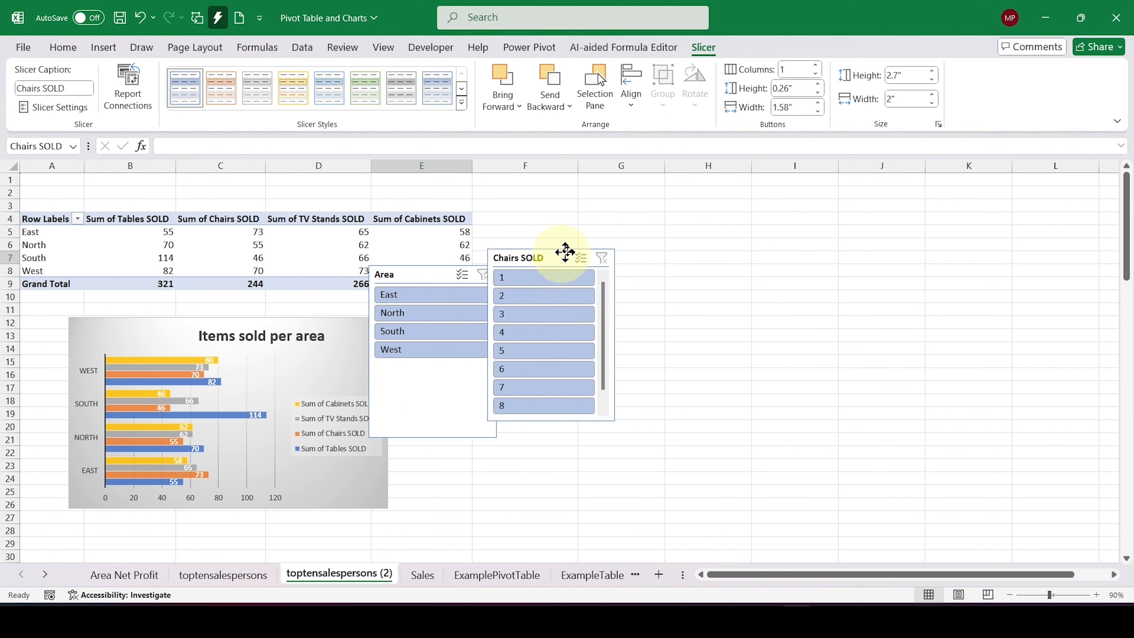
left_click_drag(566, 252, 635, 212)
left_click_drag(480, 266, 752, 214)
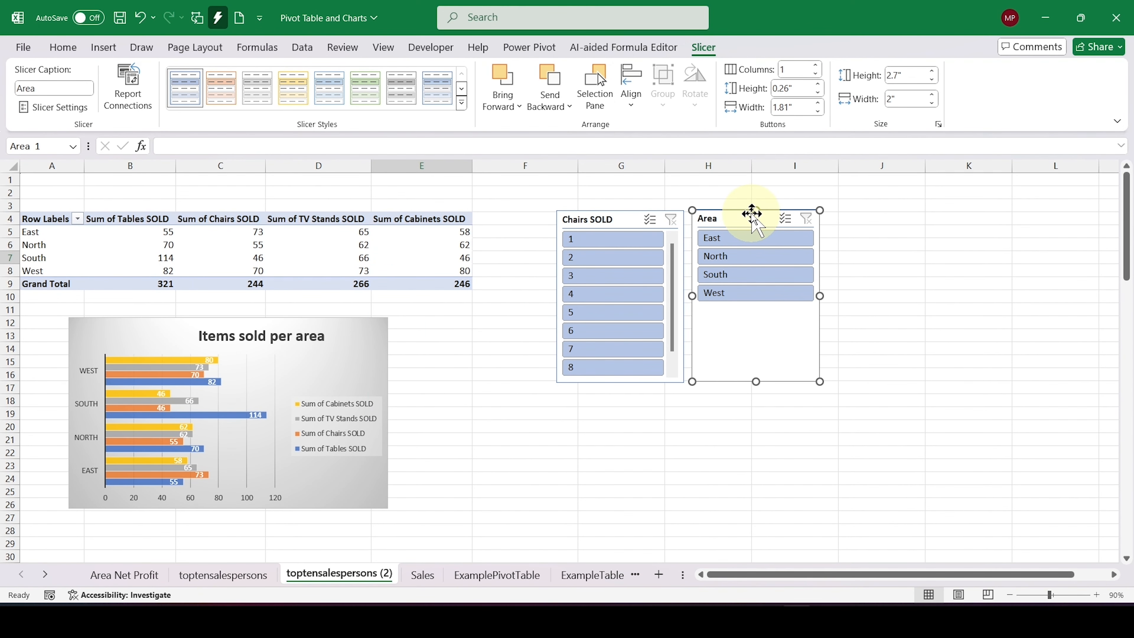
Step: Filter the pivot table and chart to 8 with the Chairs SOLD slicer and clear that filter
left_click_drag(673, 271, 675, 297)
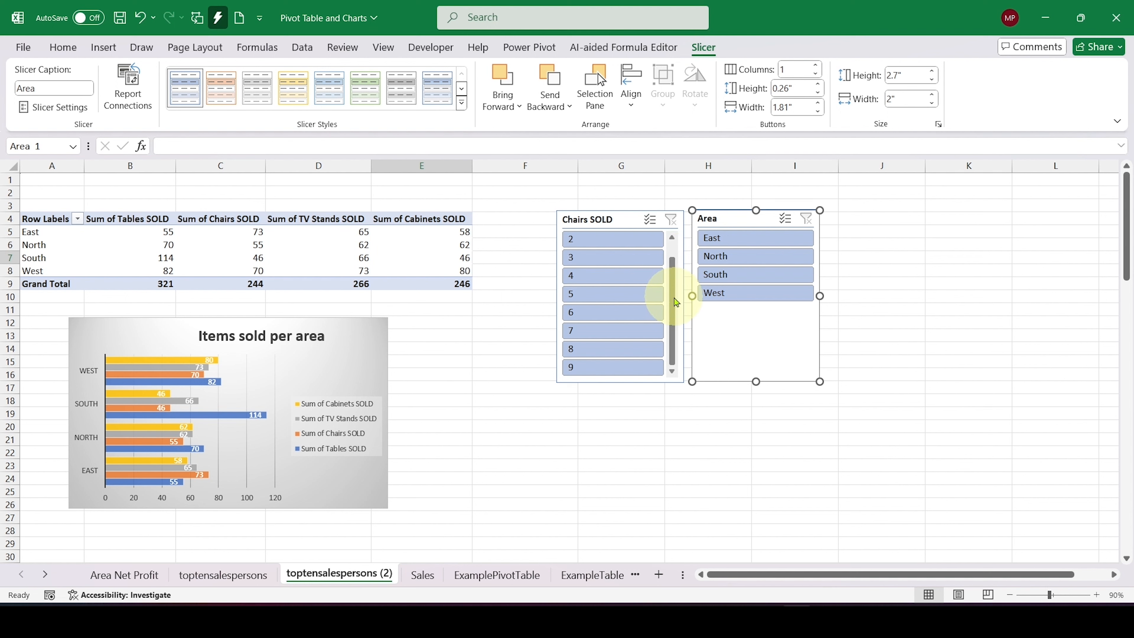
left_click(623, 354)
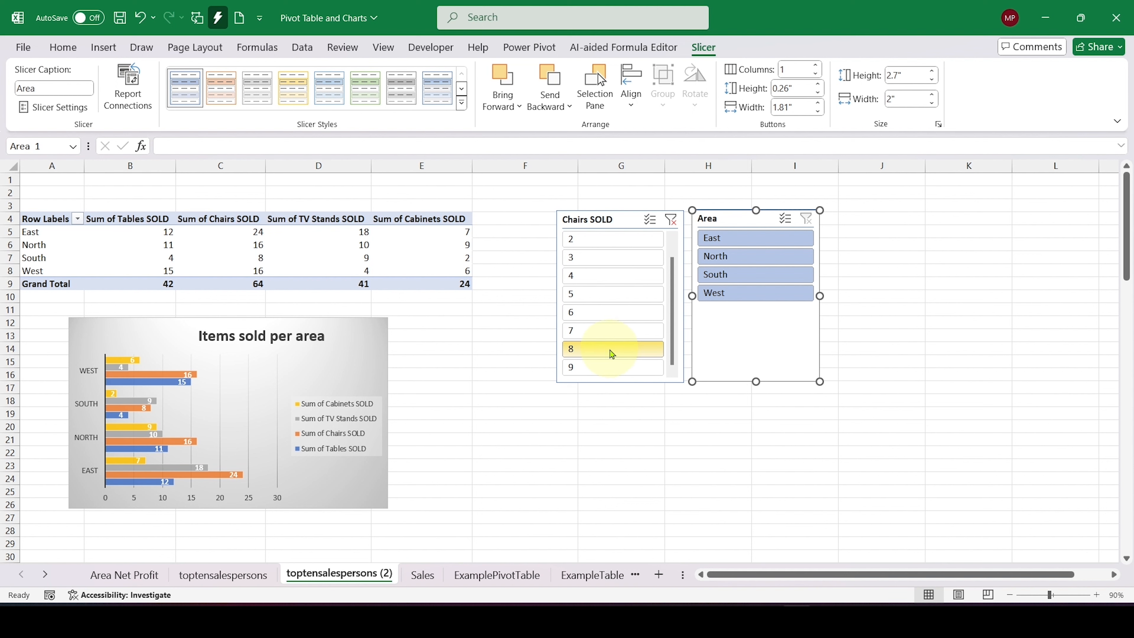
left_click(671, 220)
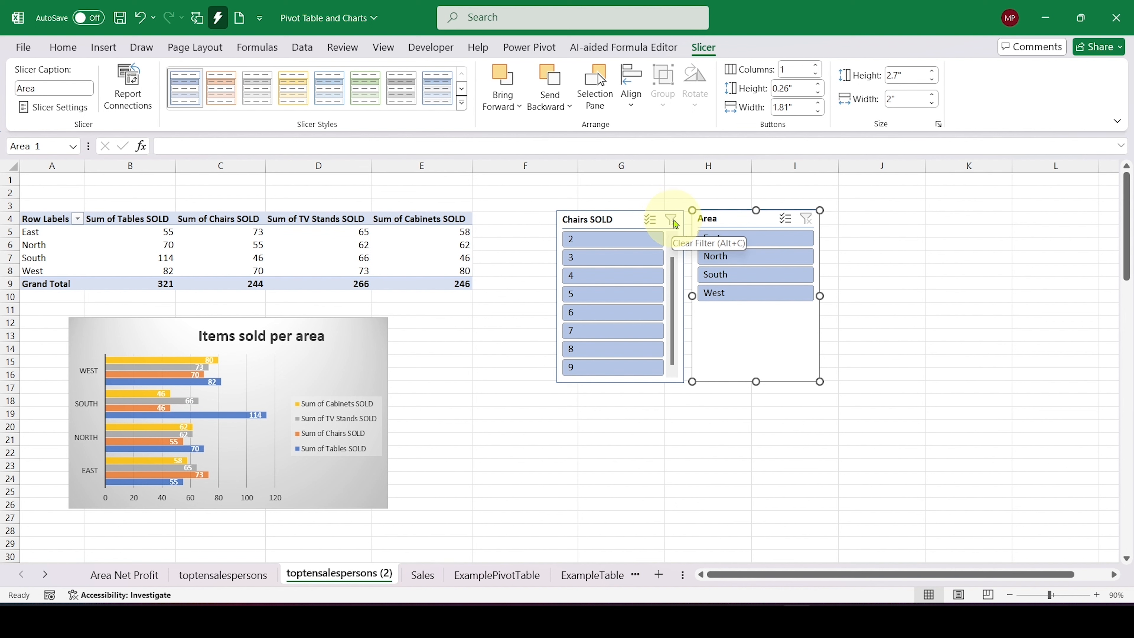
Step: Insert a Tables SOLD slicer for the PivotChart and place it below the Chairs SOLD slicer
left_click(352, 364)
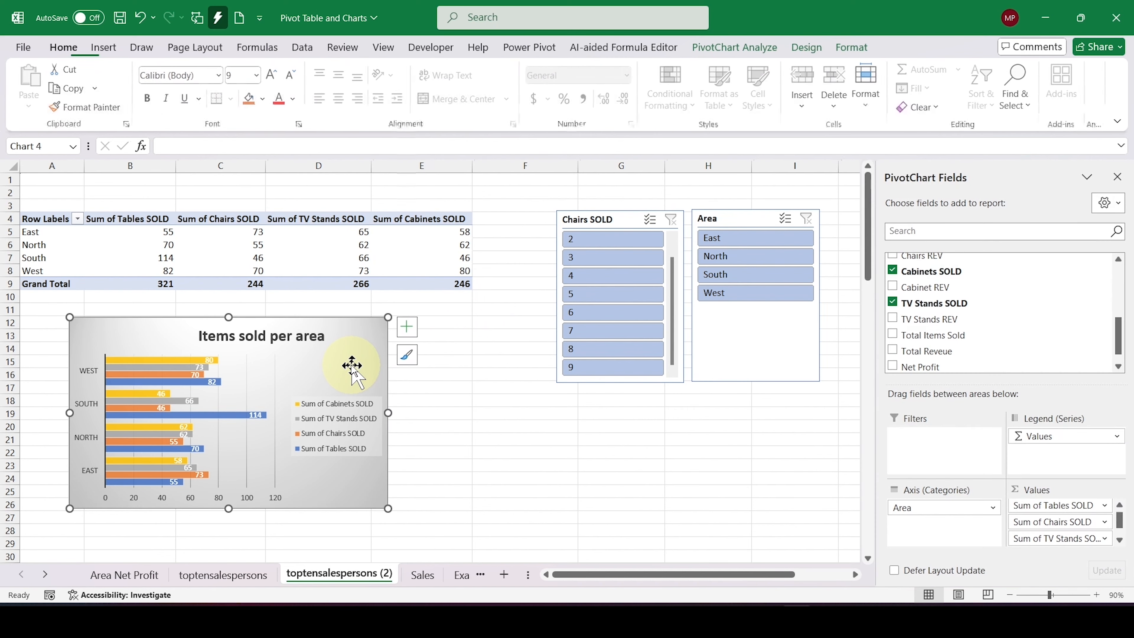
left_click(725, 48)
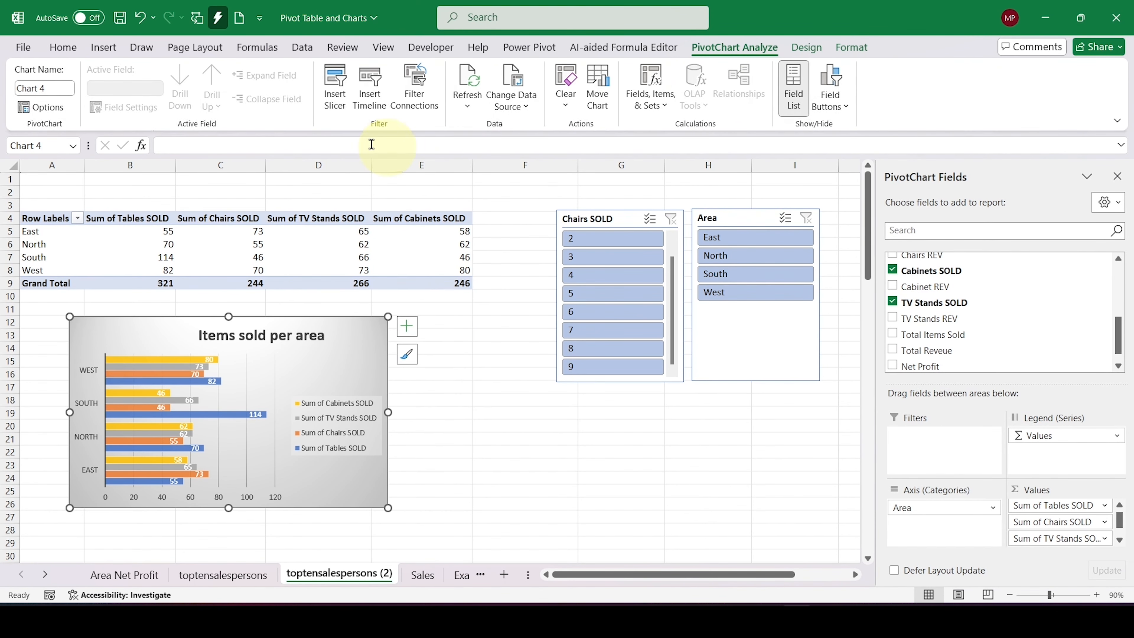
left_click(333, 89)
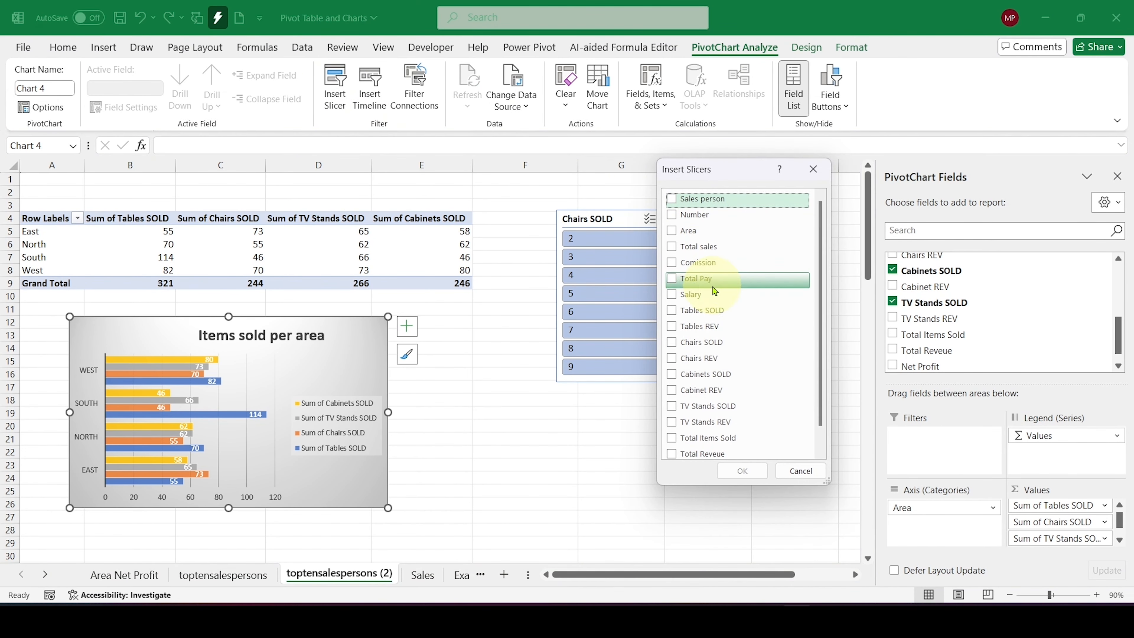
left_click(681, 313)
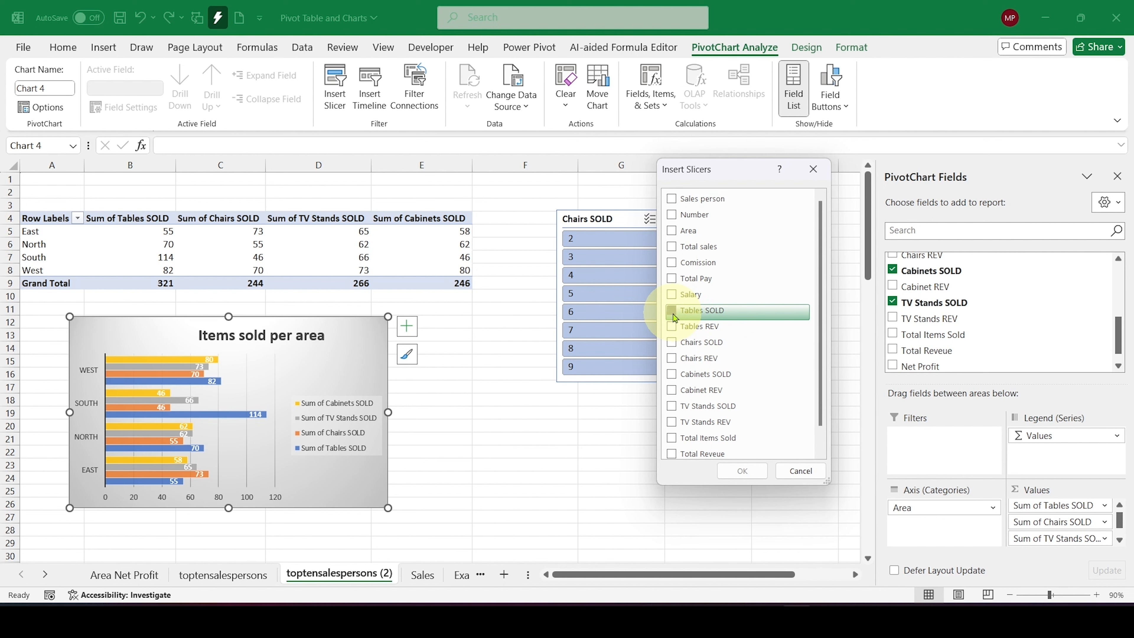
left_click(743, 470)
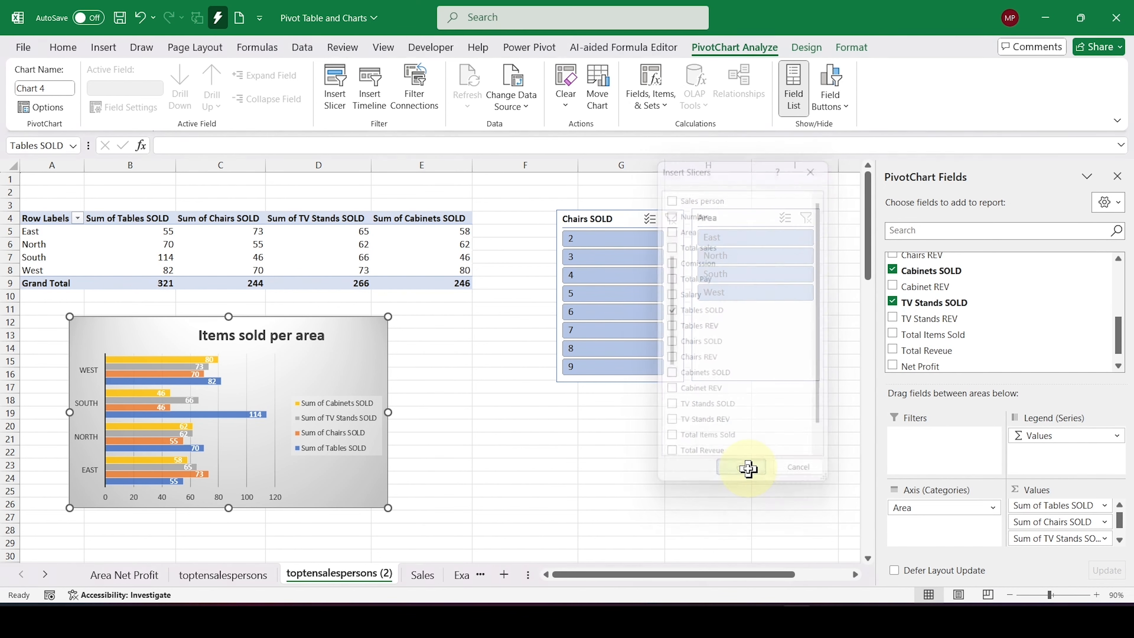
left_click_drag(459, 308, 630, 412)
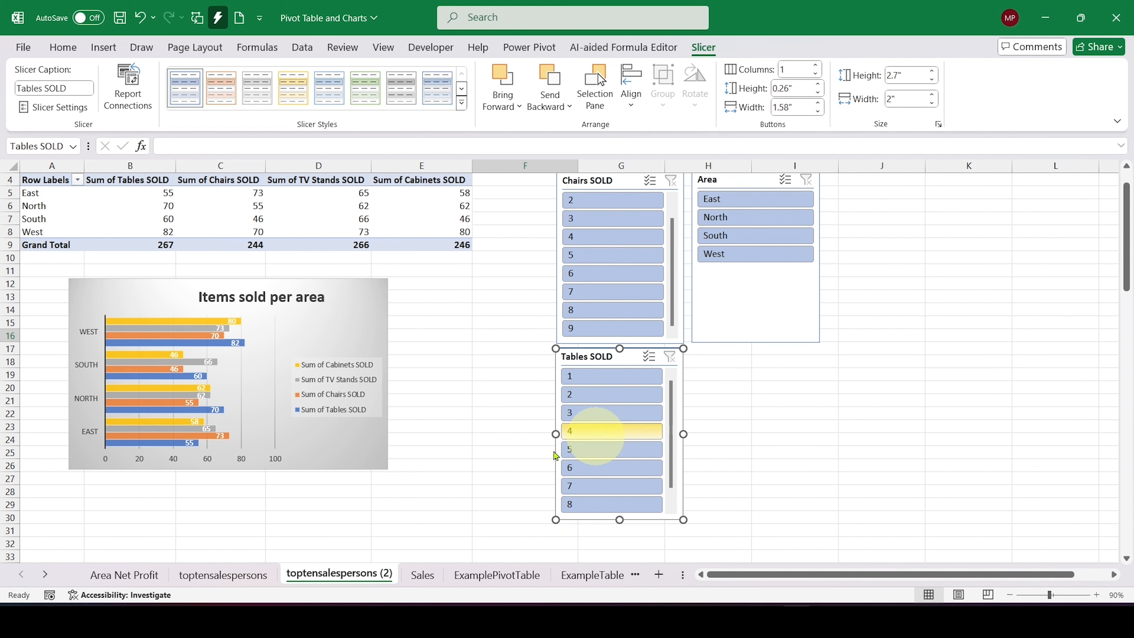
Step: Filter the pivot table and chart to 9 with the Tables SOLD slicer
left_click_drag(671, 431, 665, 389)
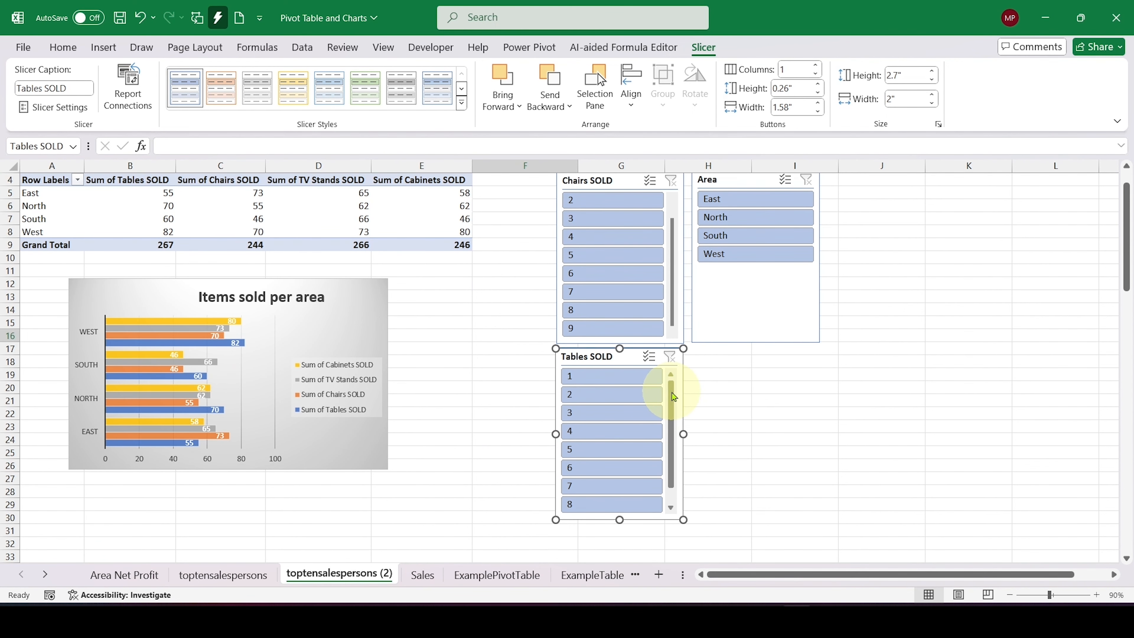
scroll(663, 487, "down", 1)
left_click(618, 508)
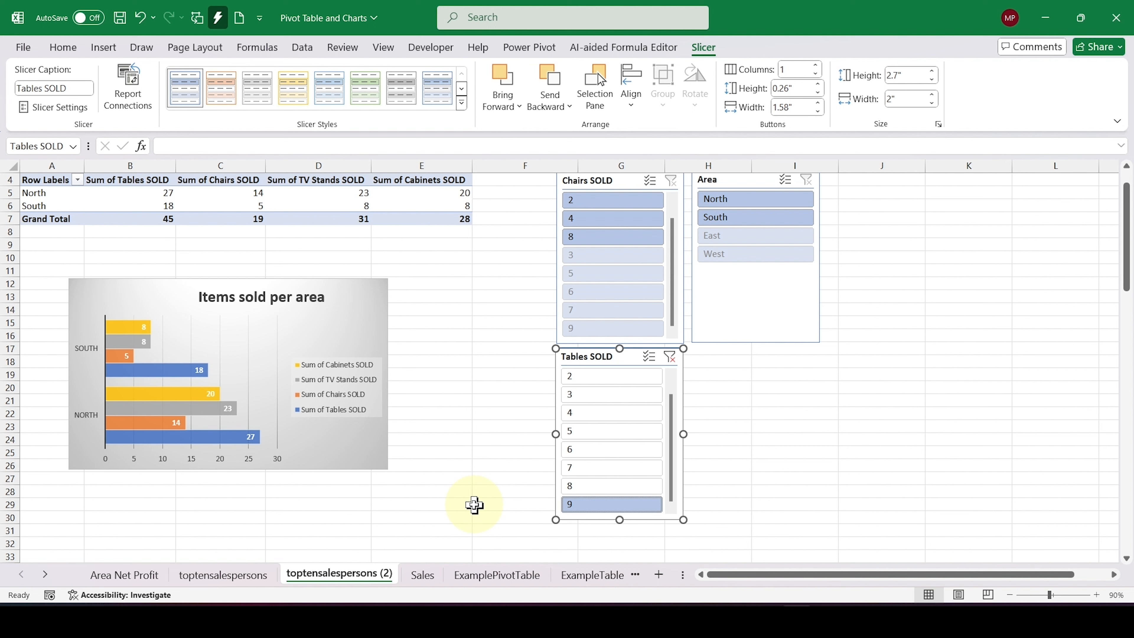
Step: Clear the Tables SOLD slicer's filter and delete that slicer
left_click(670, 357)
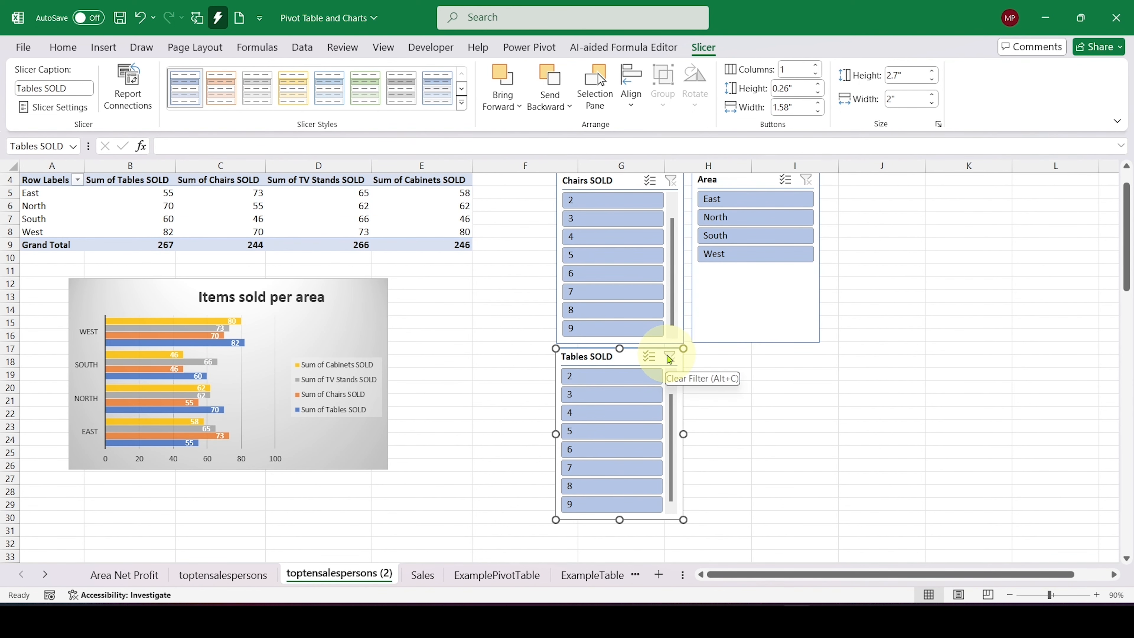
scroll(670, 359, "up", 1)
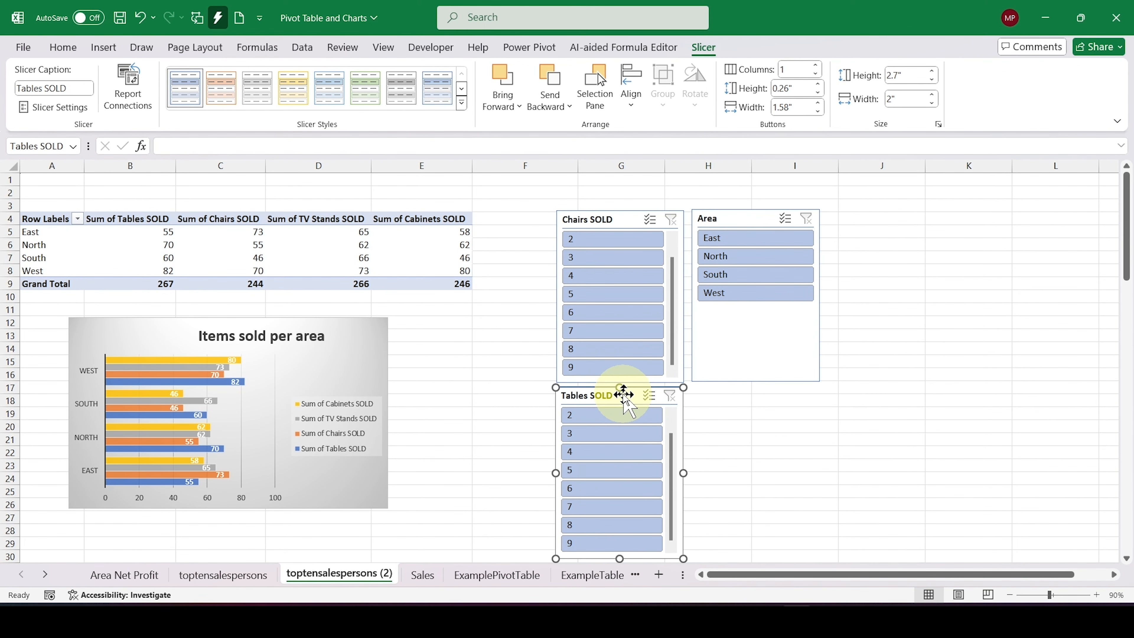
key("Delete")
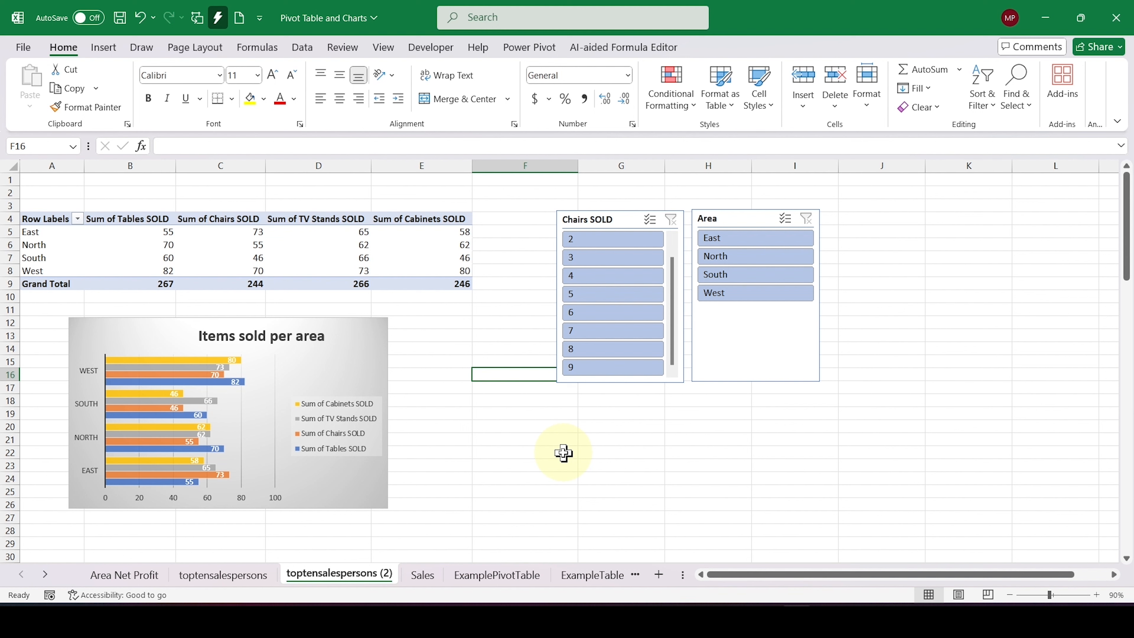
Step: Rename the copied toptensalespersons (2) sheet as Items sold per area
double_click(352, 576)
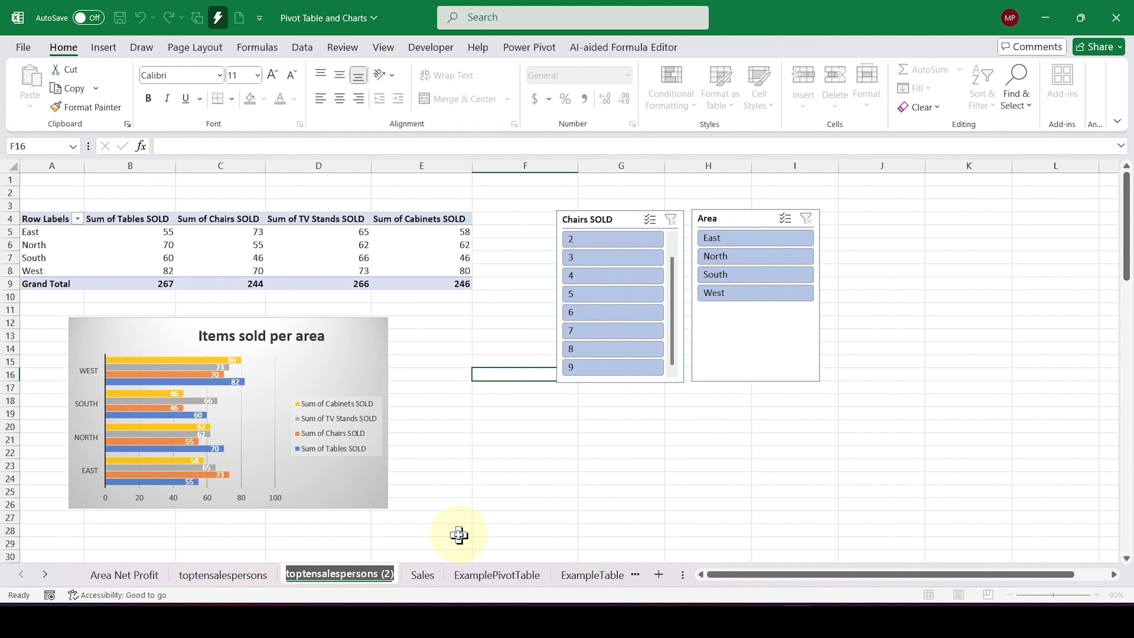
type("Item")
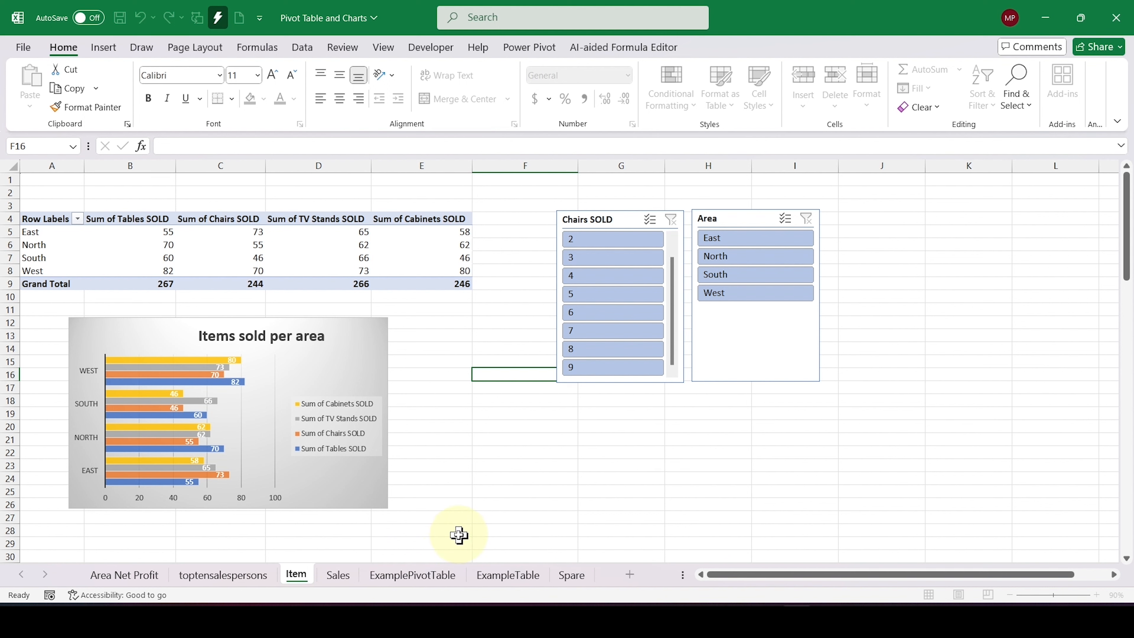
type("s sold")
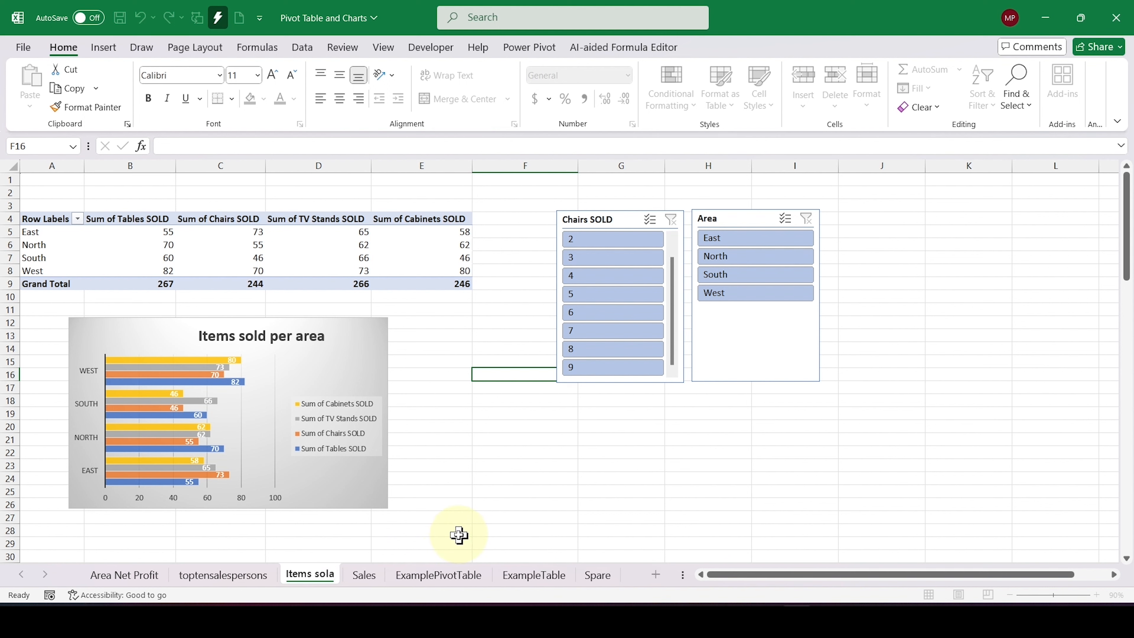
type(" per")
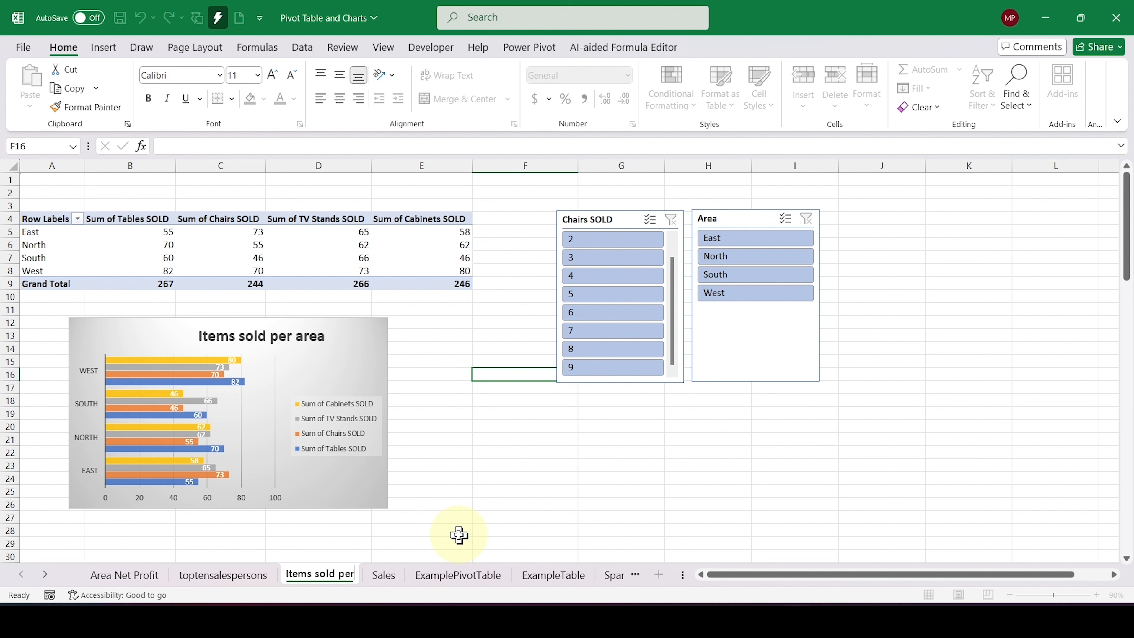
type(" area")
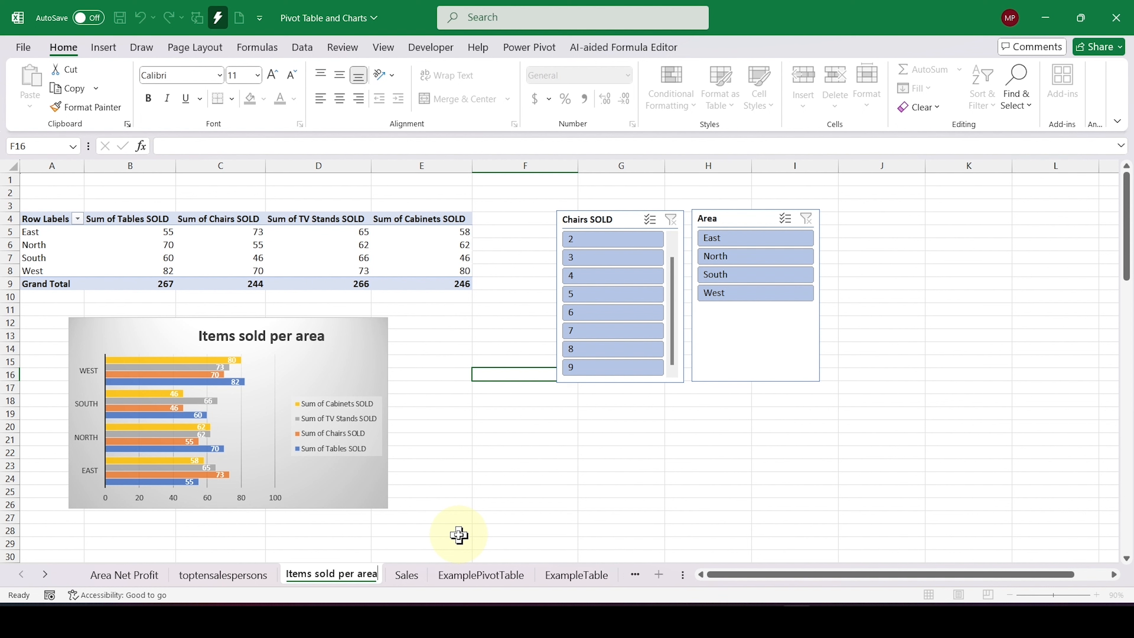
left_click(493, 529)
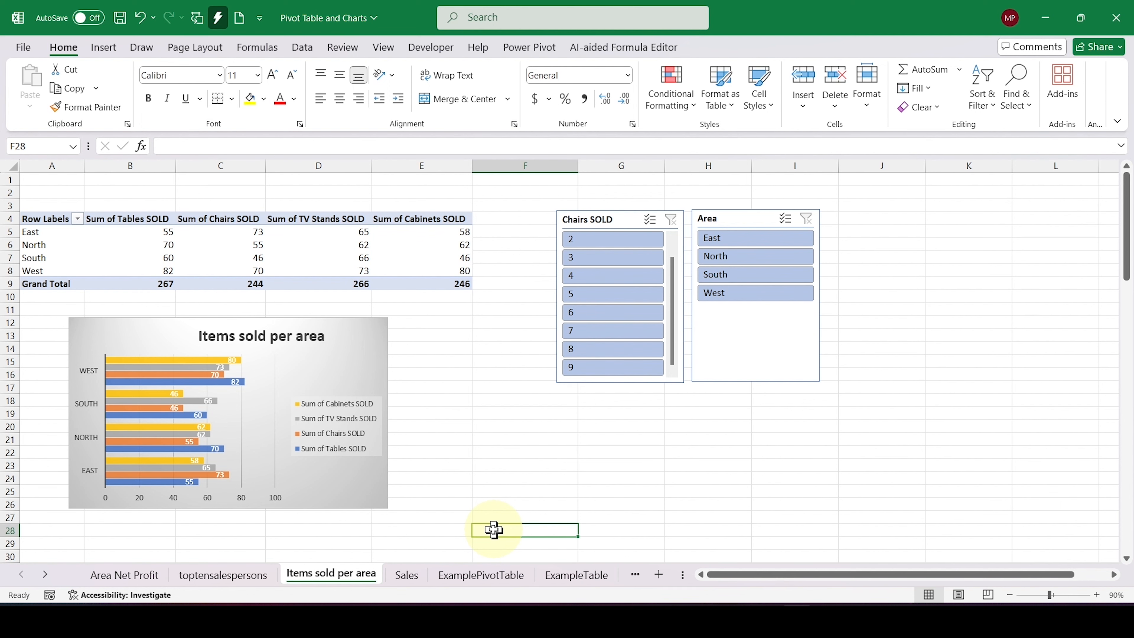
Step: Show the Area Net Profit sheet with its pivot table deselected
left_click(112, 576)
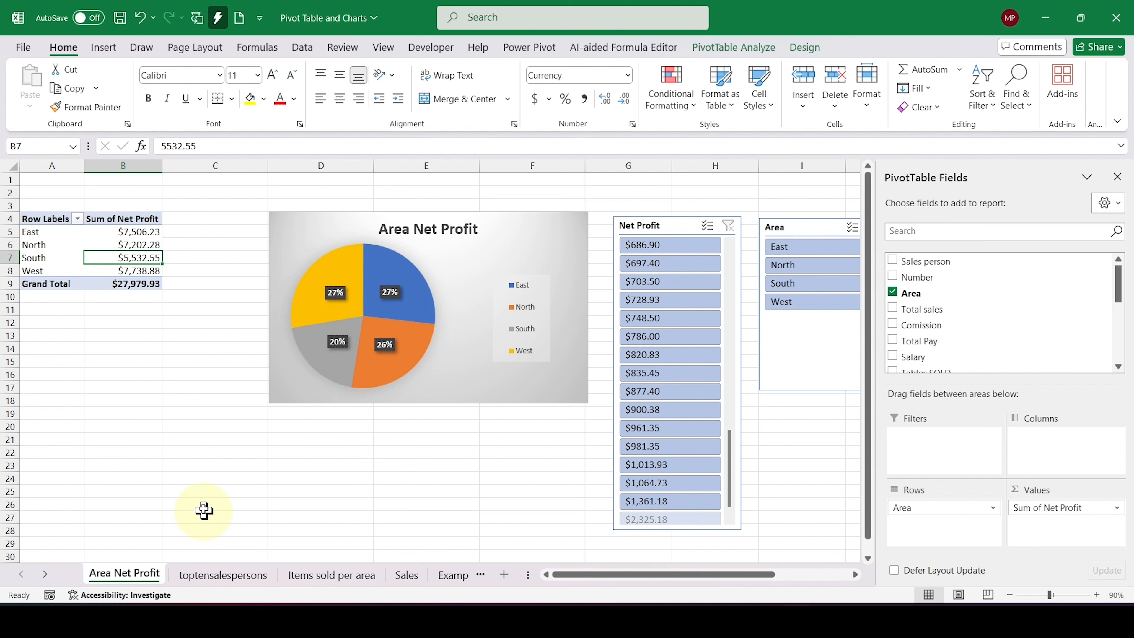
left_click(185, 417)
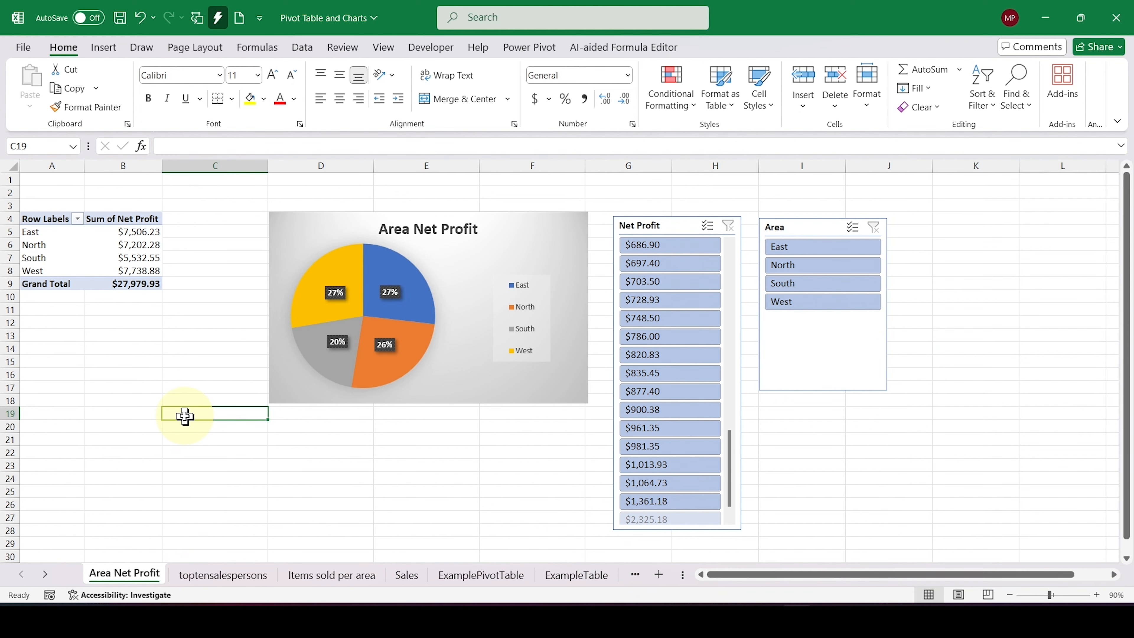